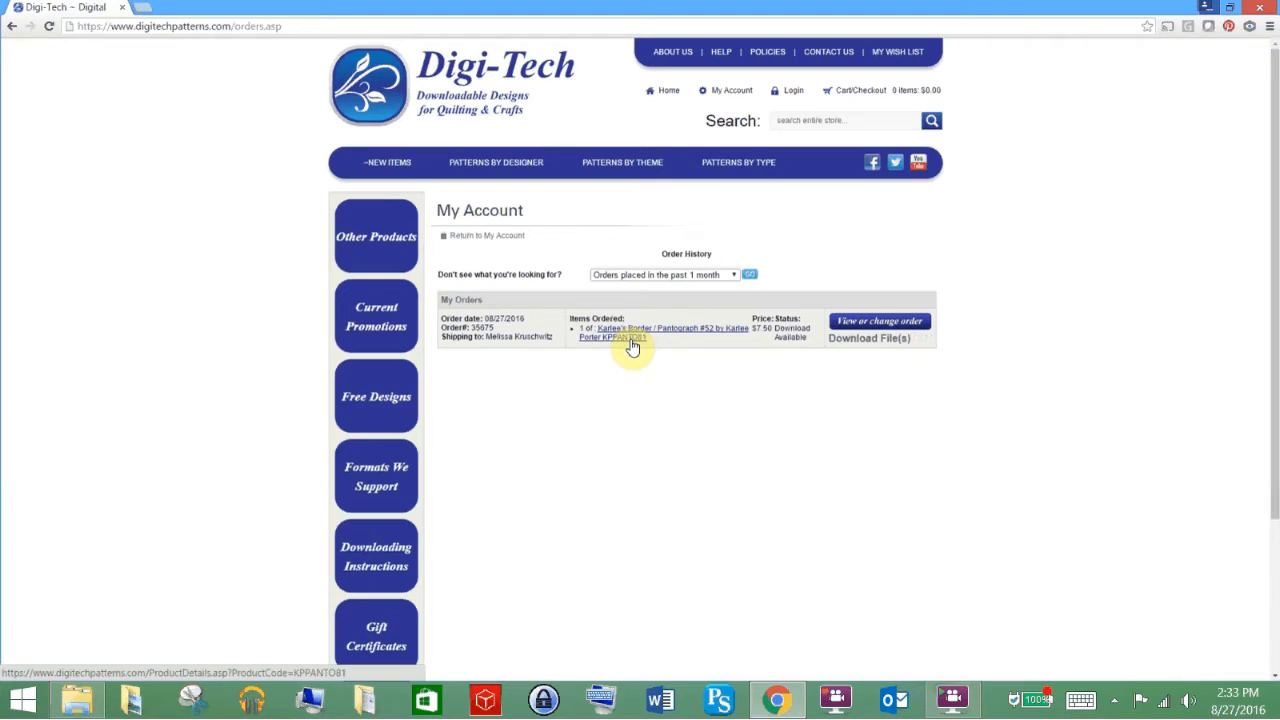
Switch to File Explorer and open the Digi Tech Downloads folder inside 01 Quilt Downloads in Documents
left_click(632, 345)
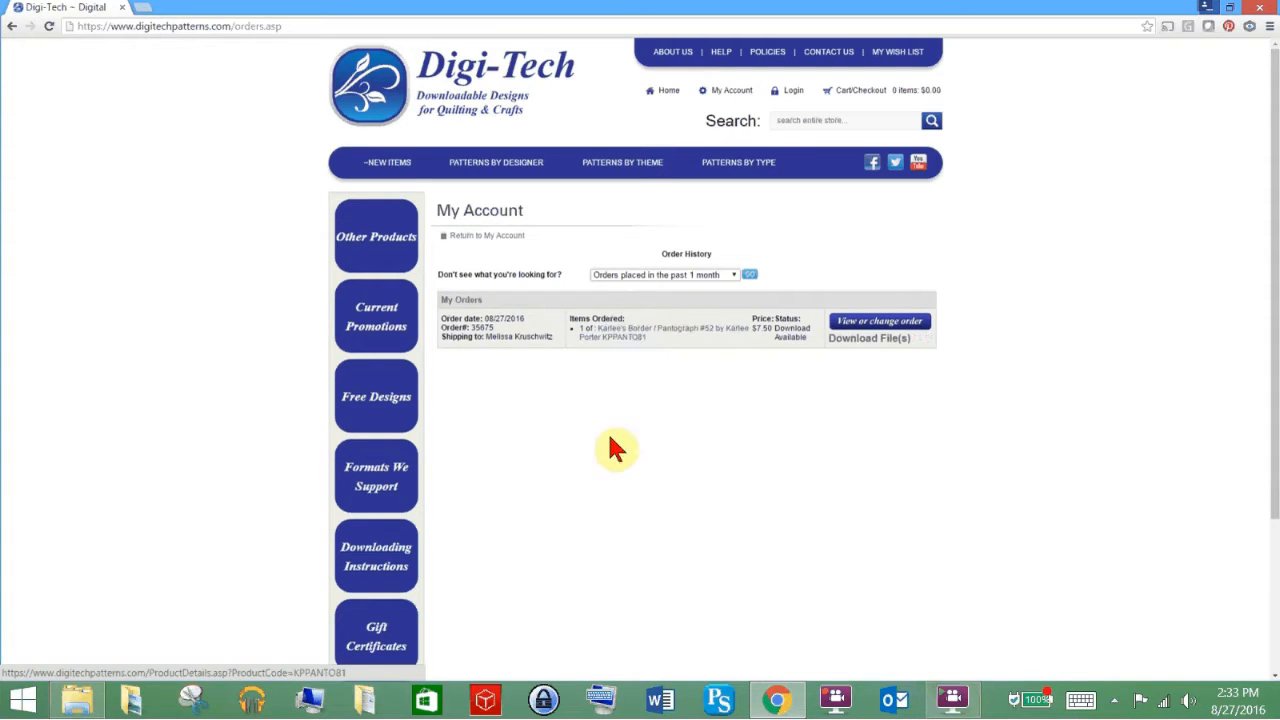
mouse_move(80, 706)
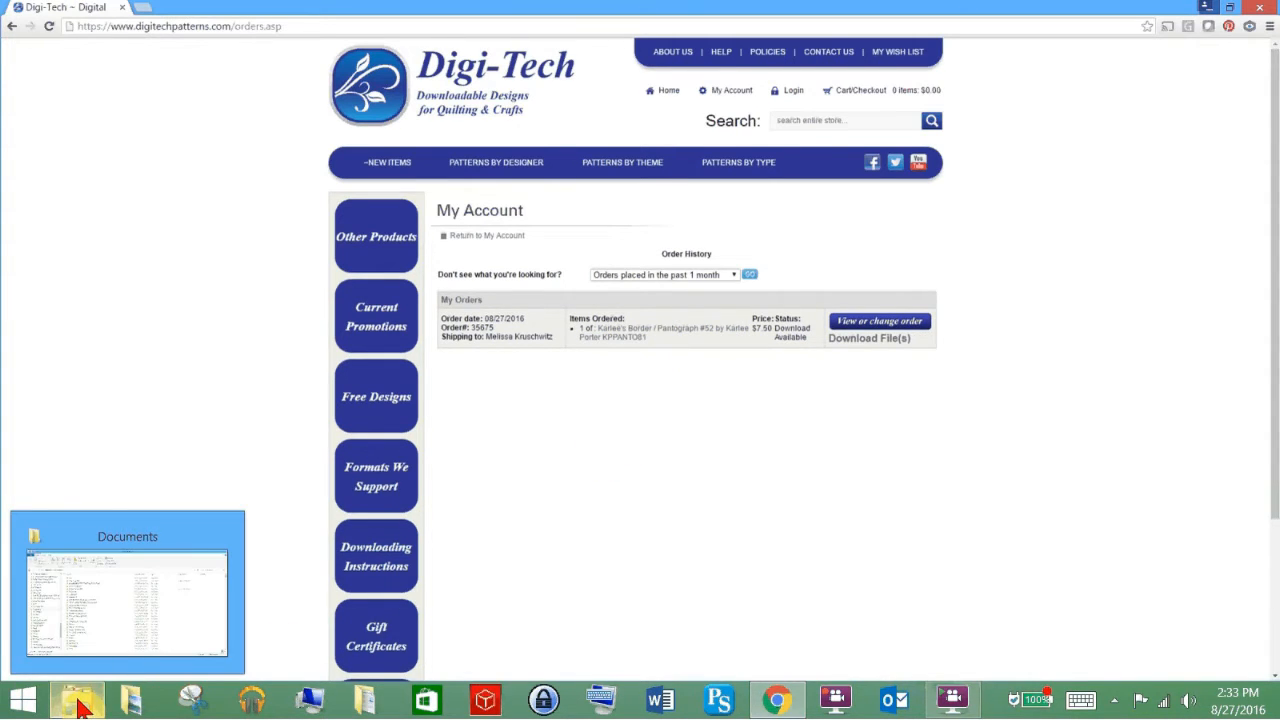
left_click(63, 569)
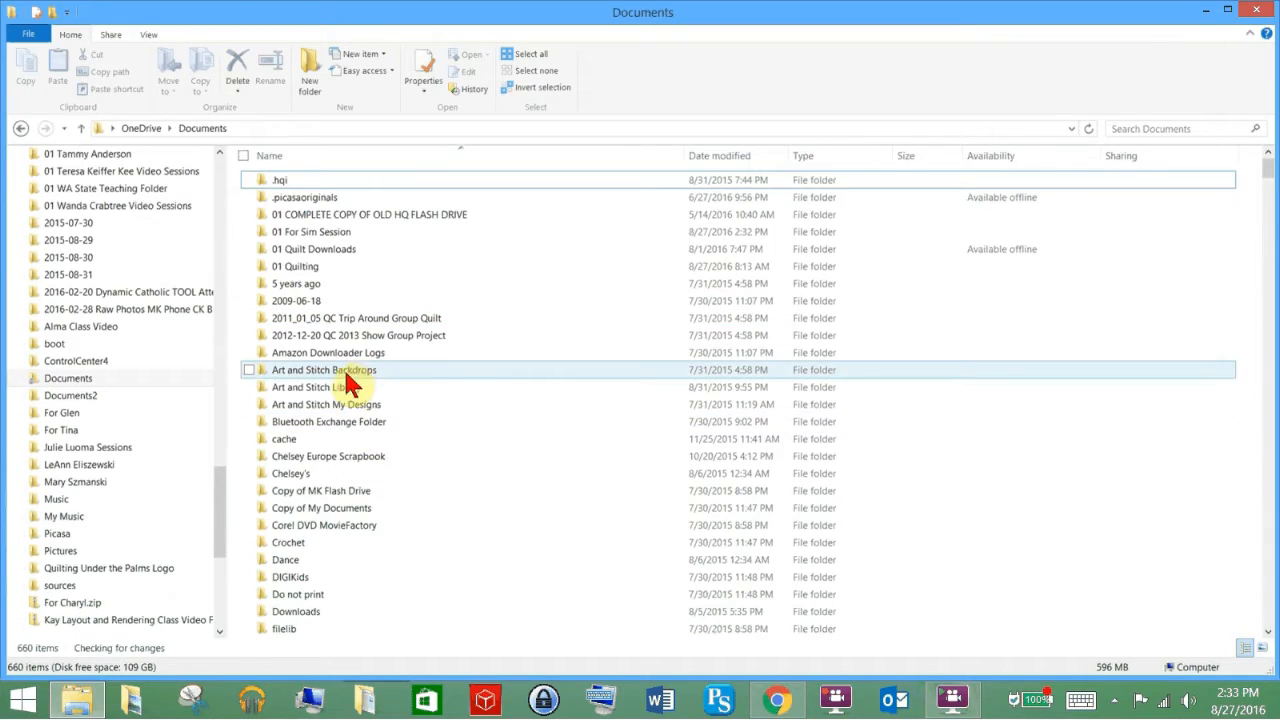
double_click(338, 251)
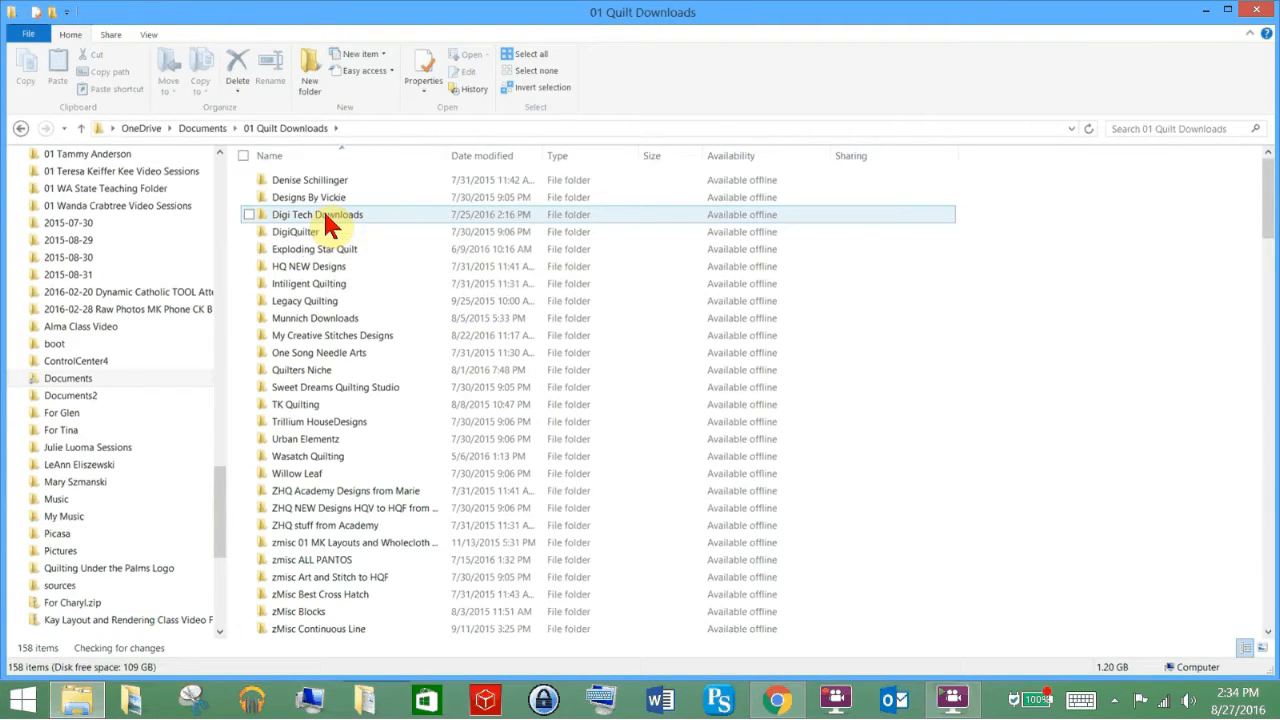
double_click(324, 214)
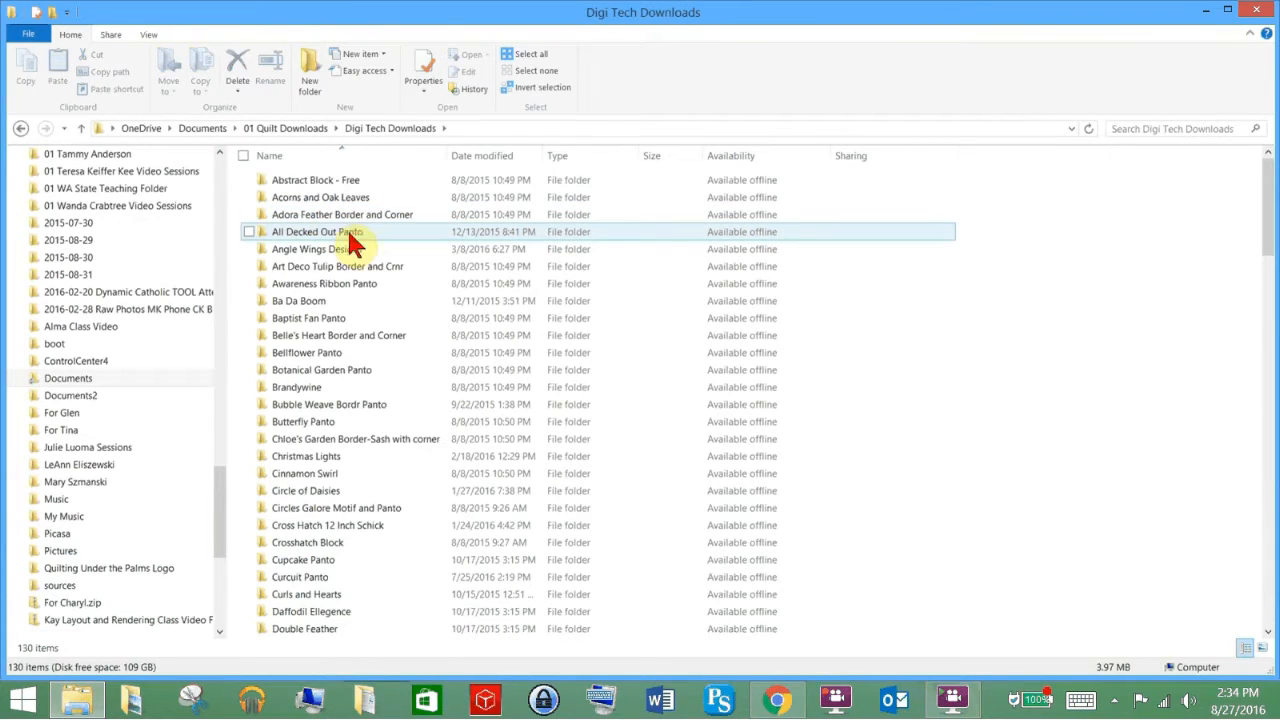
Create a new folder in Digi Tech Downloads named "Karlee Border Panto 52 Stairsteps"
left_click(310, 88)
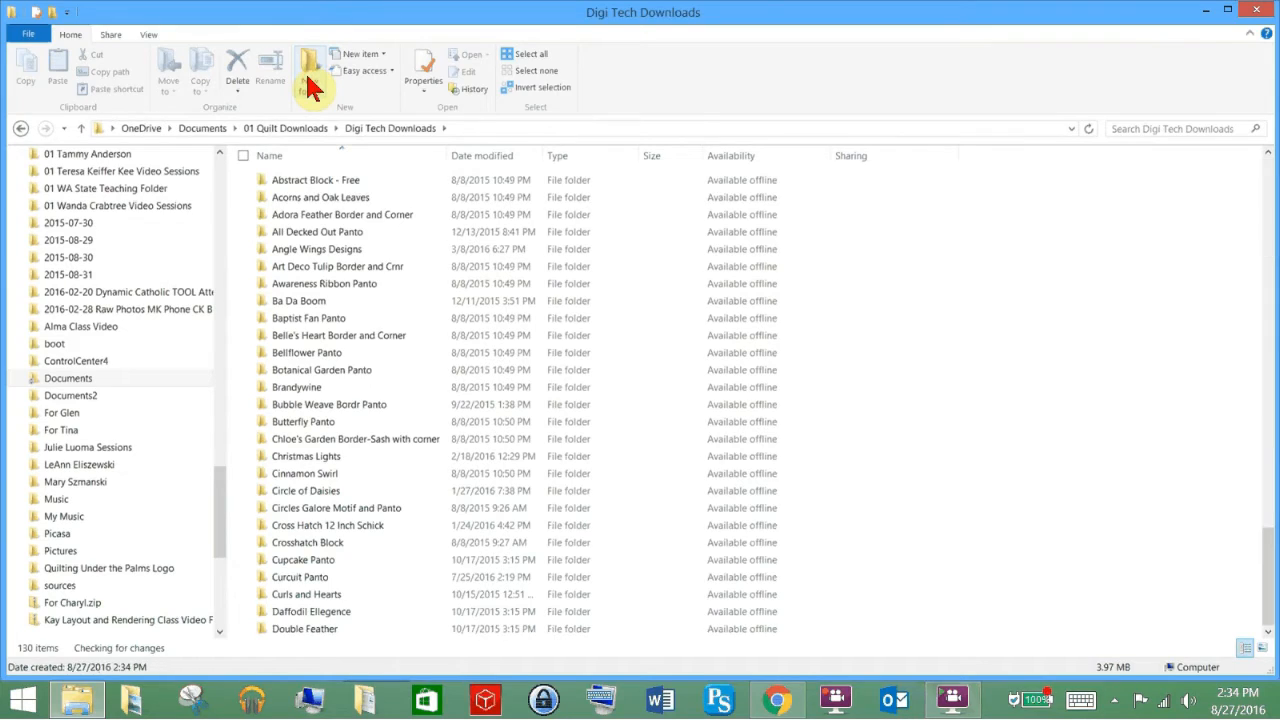
type("Karle")
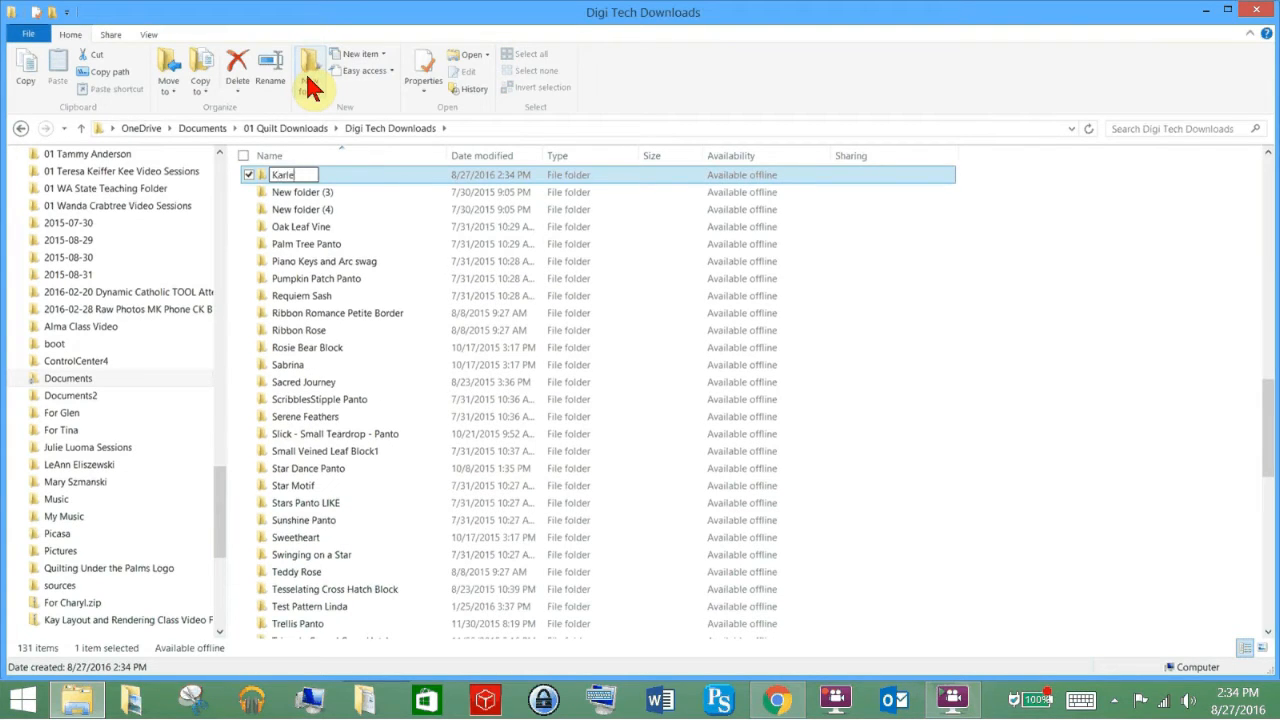
type("e Border Panto 52 Stairsteps")
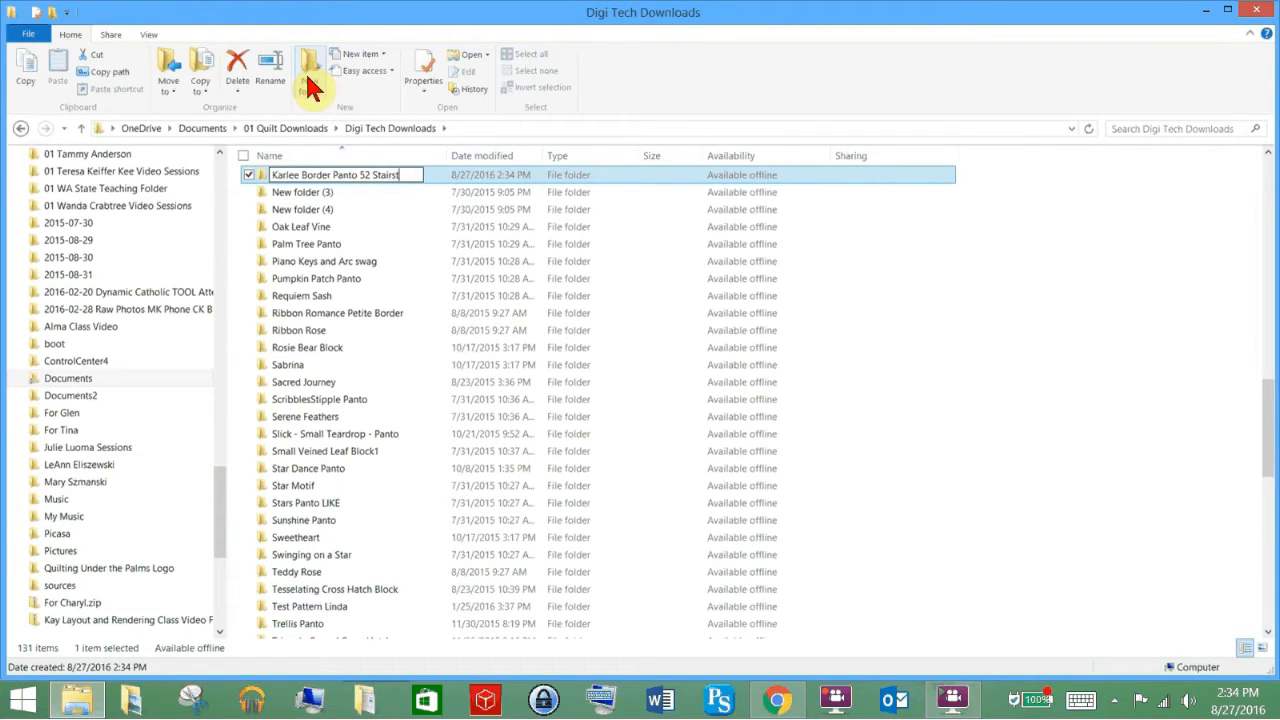
left_click(399, 180)
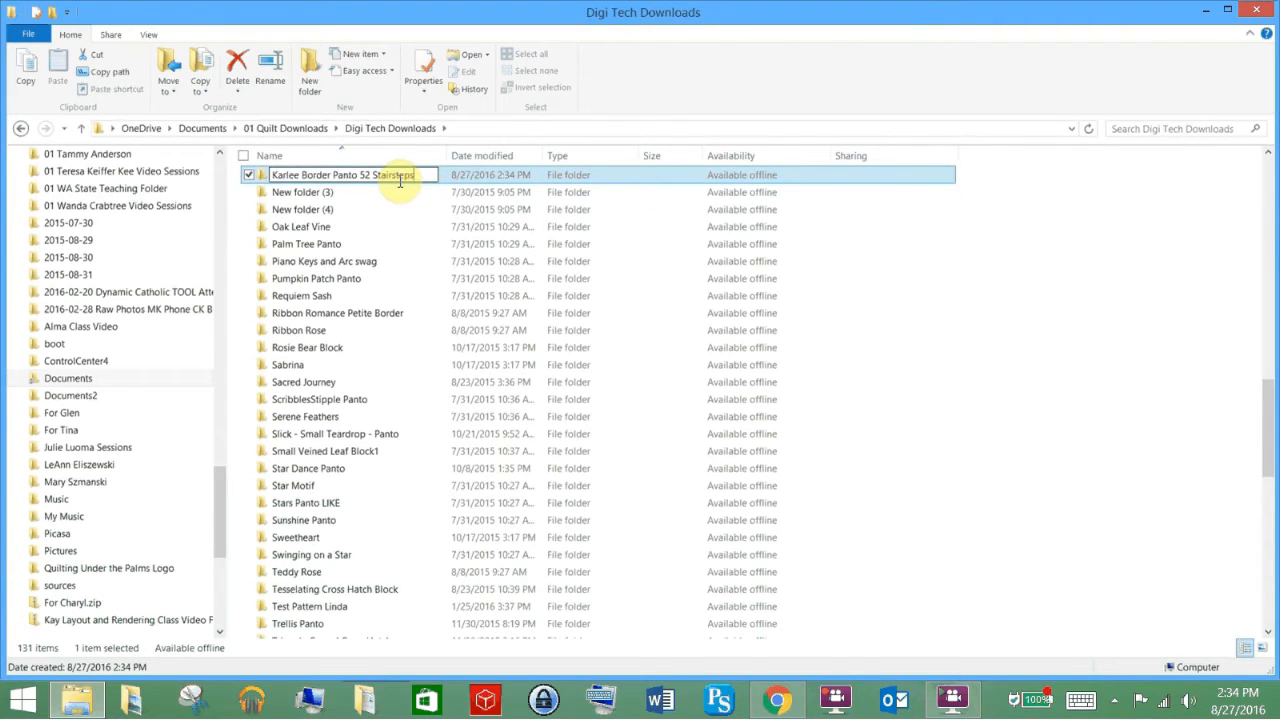
left_click(355, 176)
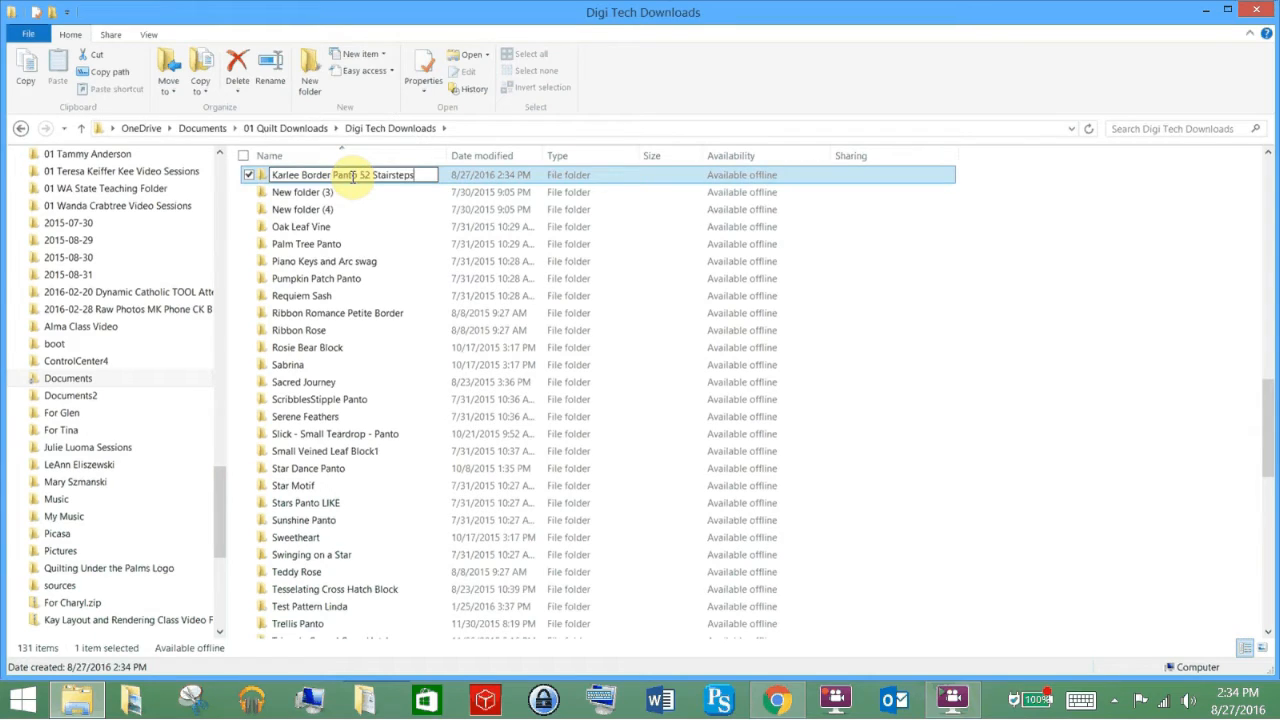
key("Return")
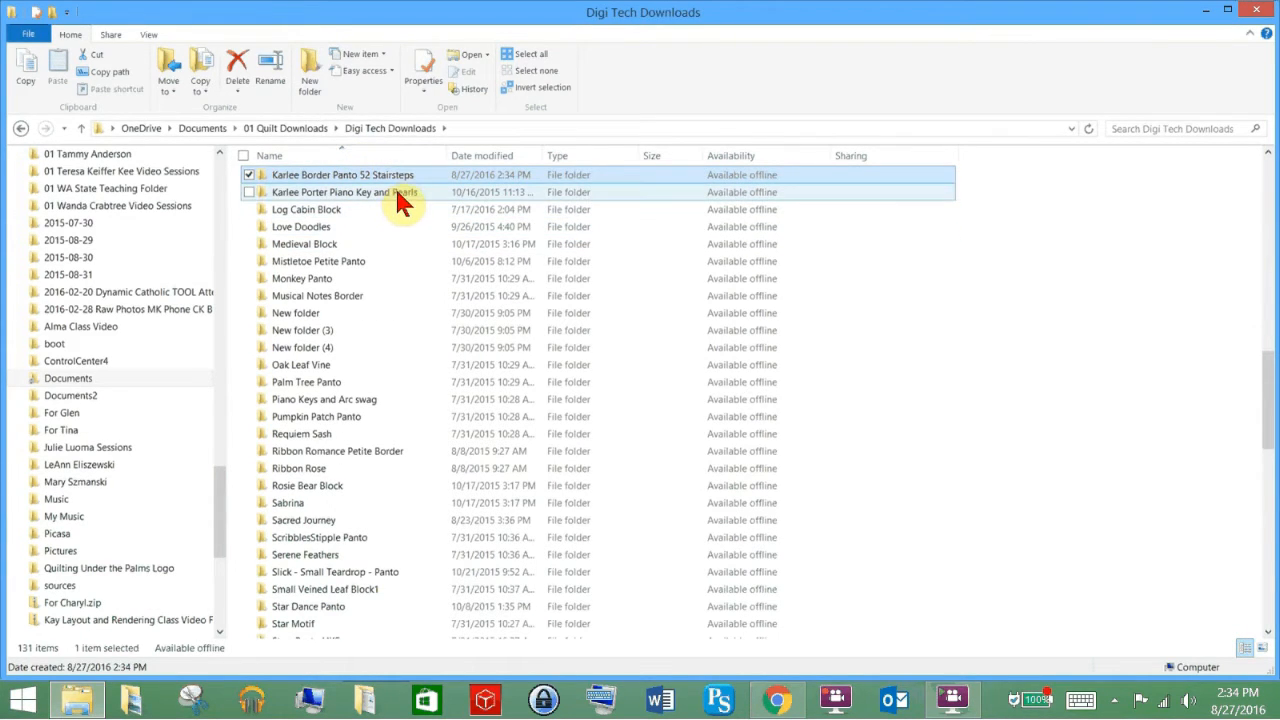
Switch back to Chrome, open the purchased order's download page and download KPPANTO81.zip
left_click(784, 704)
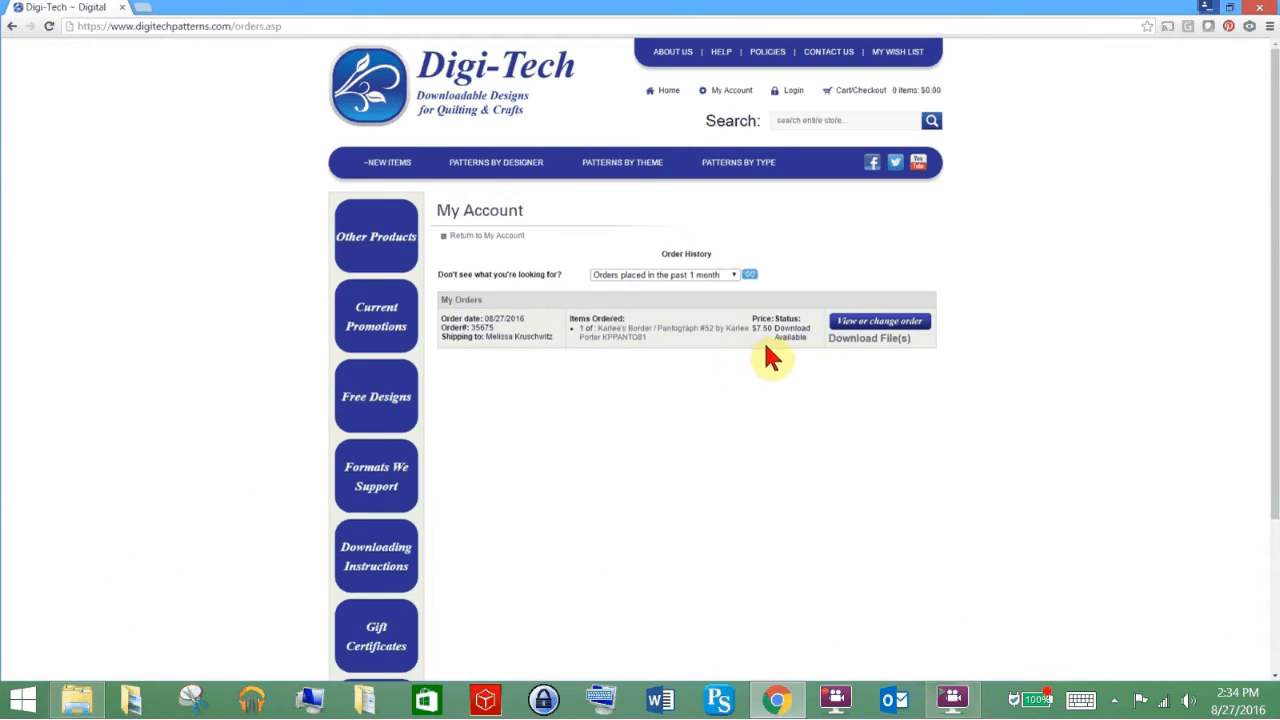
left_click(855, 344)
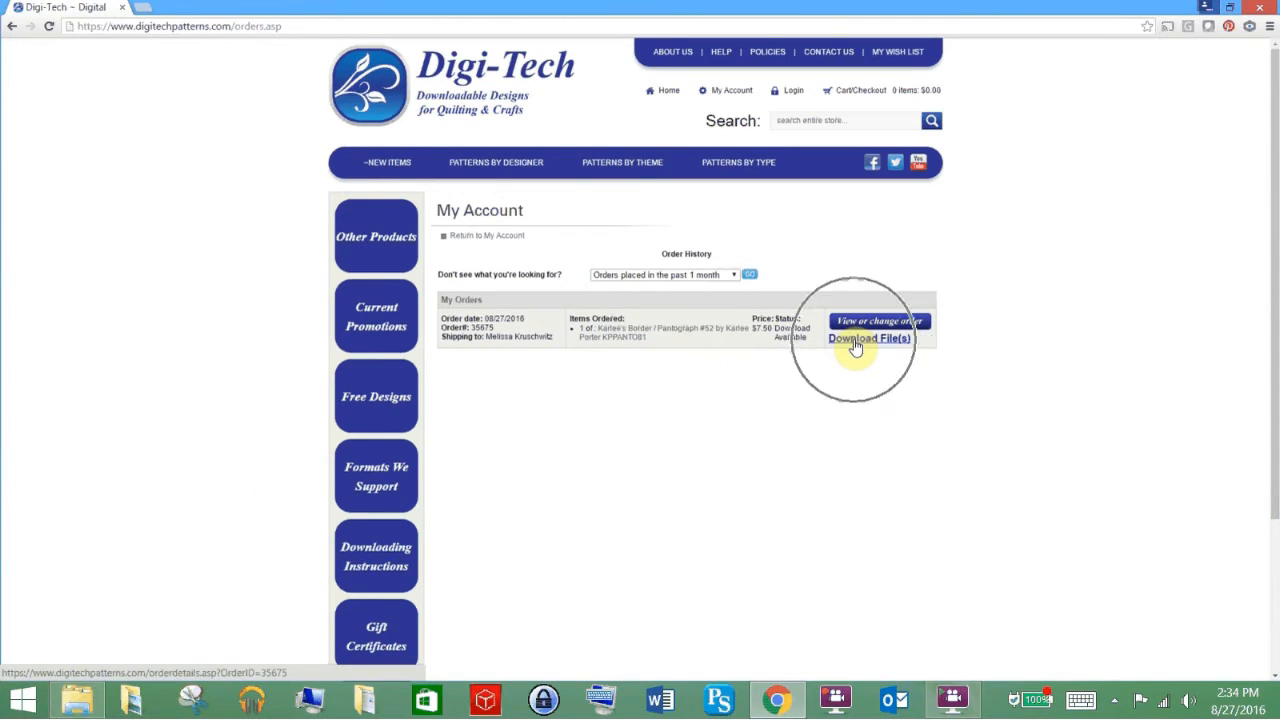
left_click(855, 344)
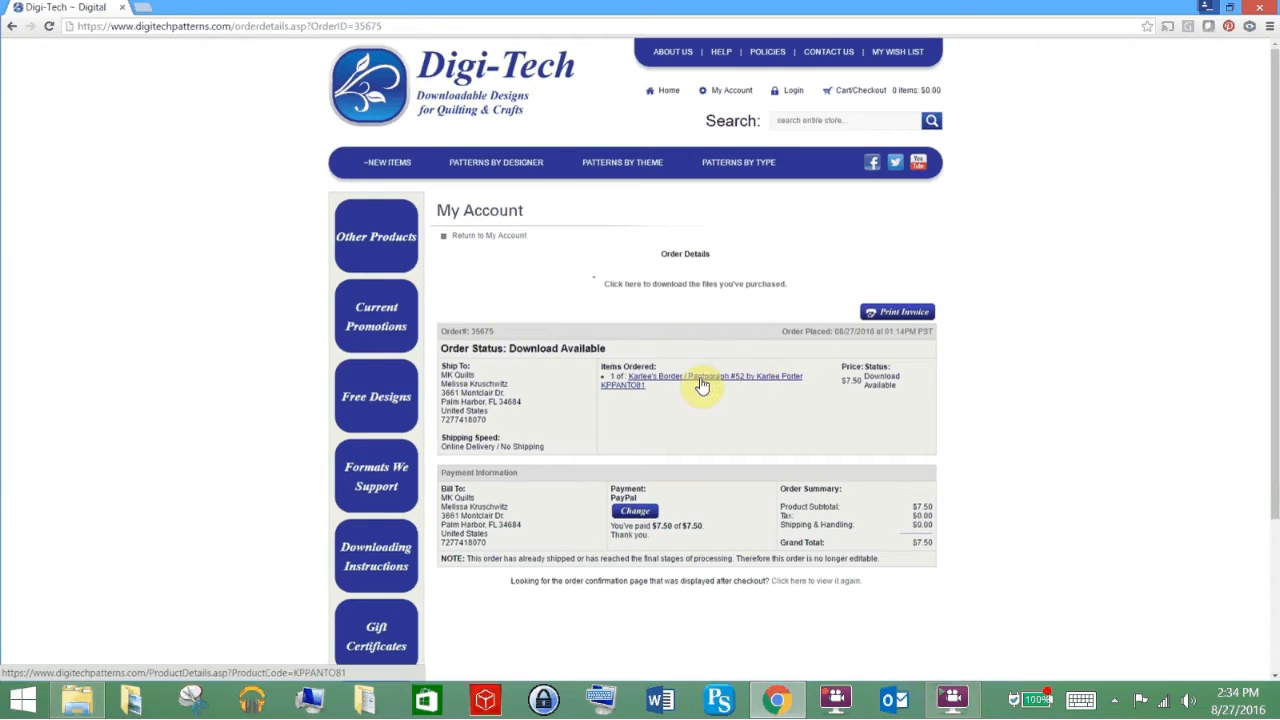
left_click_drag(701, 379, 680, 332)
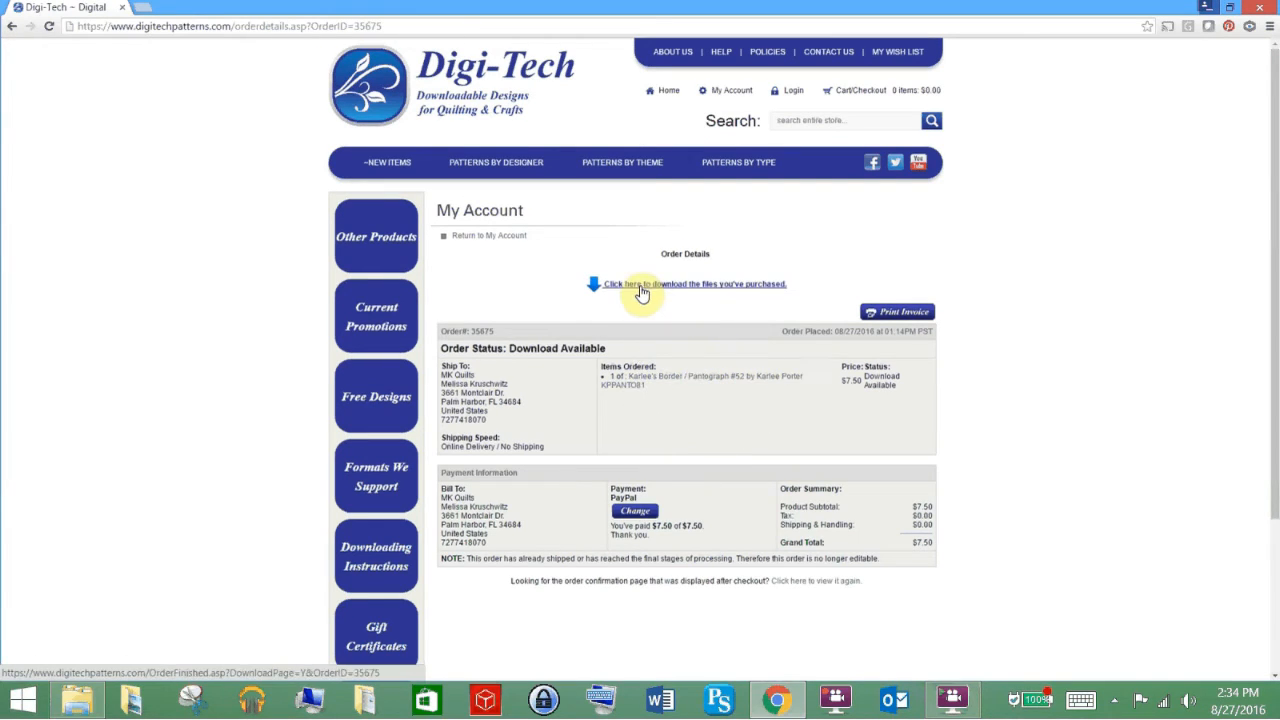
left_click(640, 287)
left_click(640, 287)
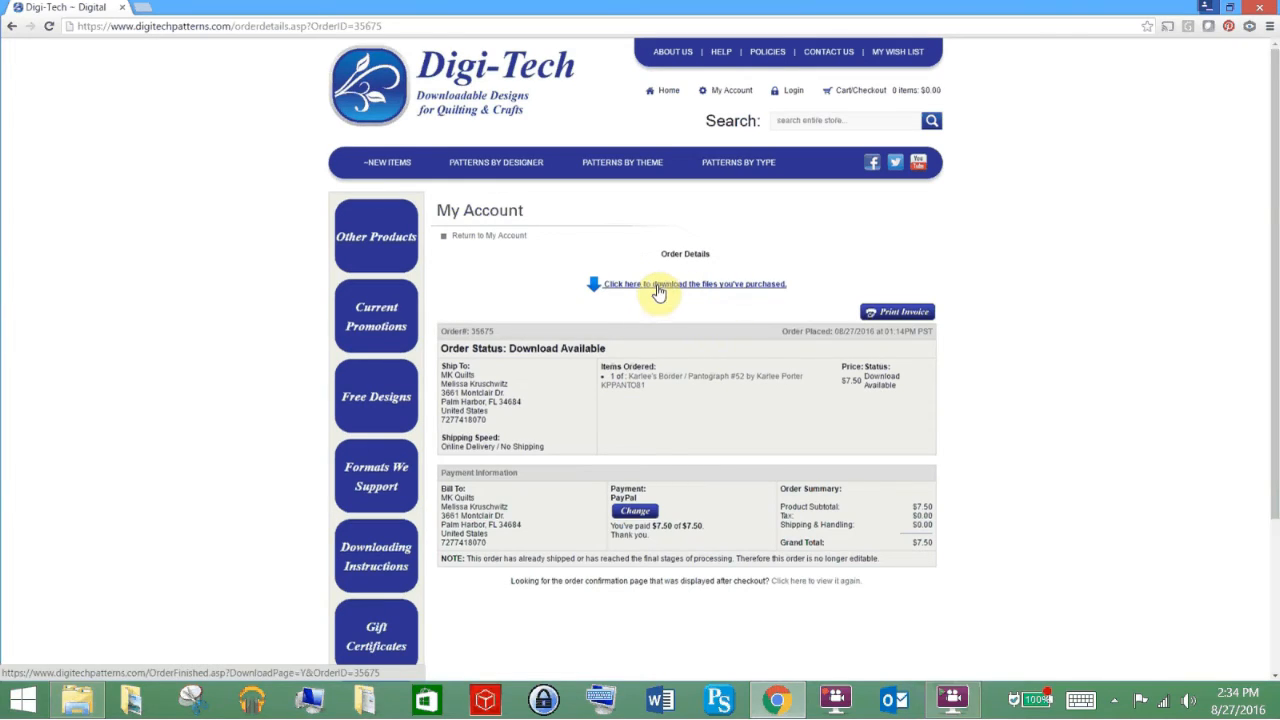
left_click(659, 294)
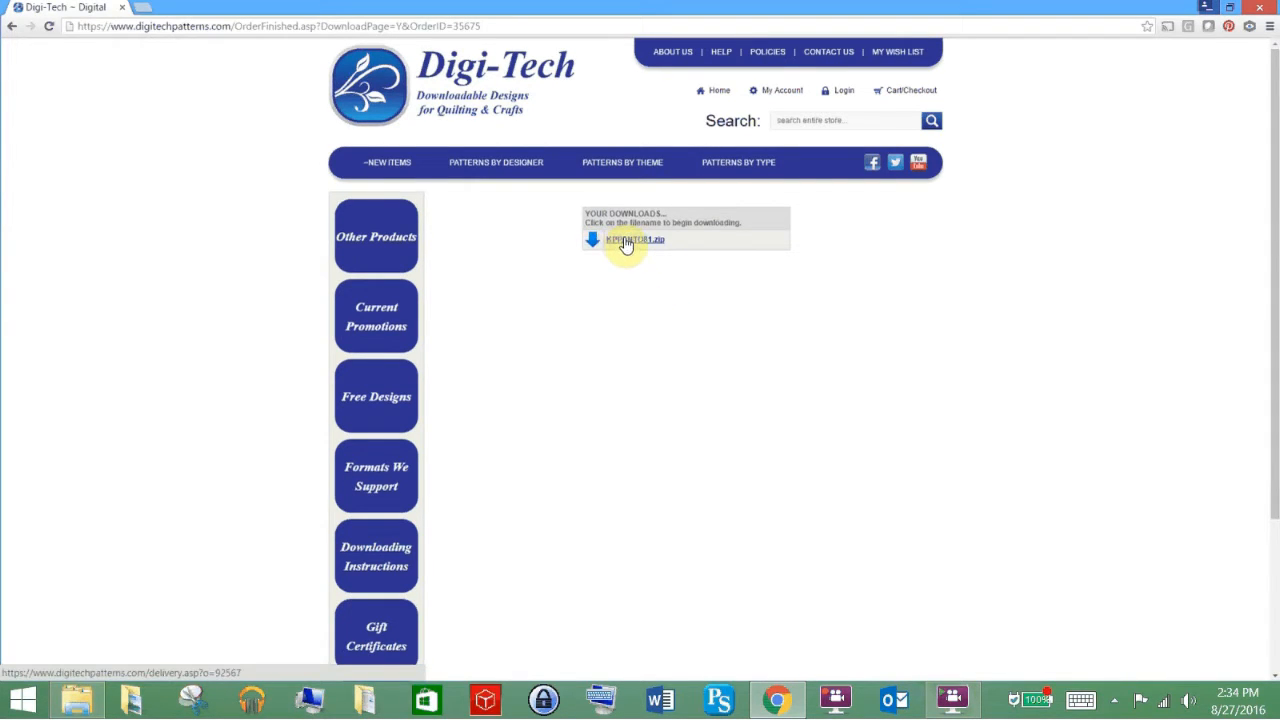
left_click(622, 242)
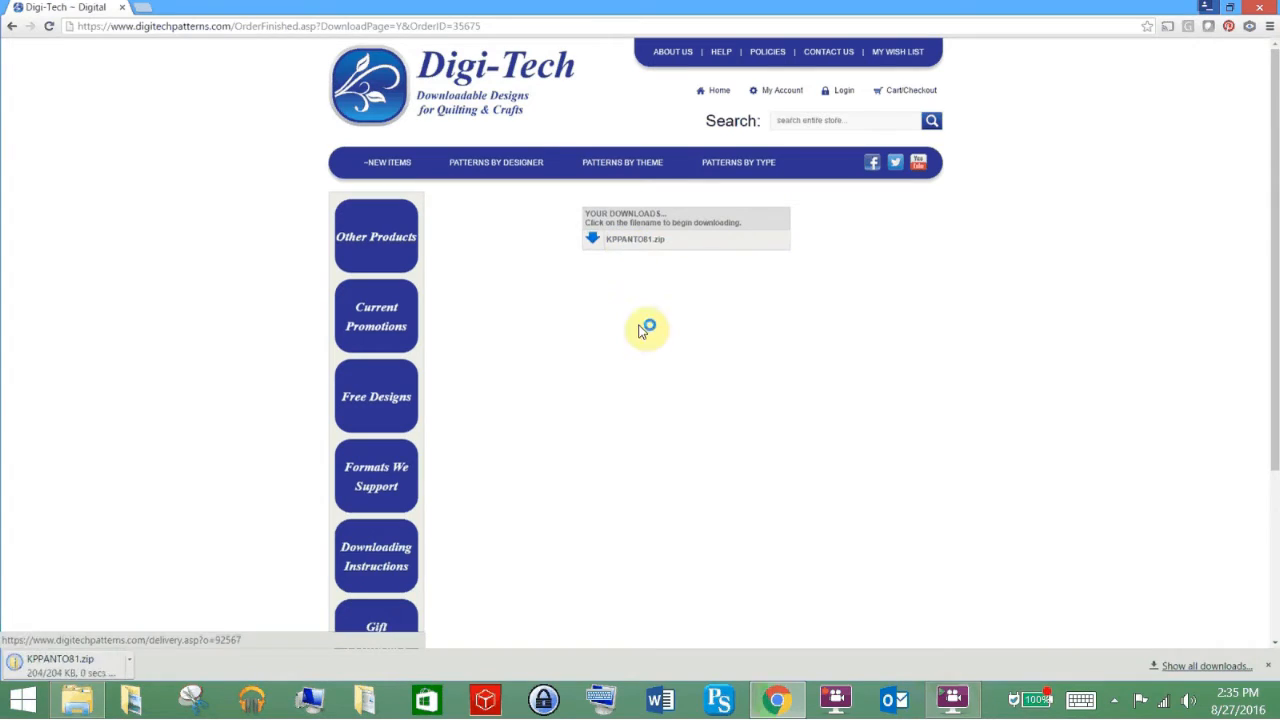
Show the downloaded KPPANTO81.zip in its containing folder
left_click(80, 676)
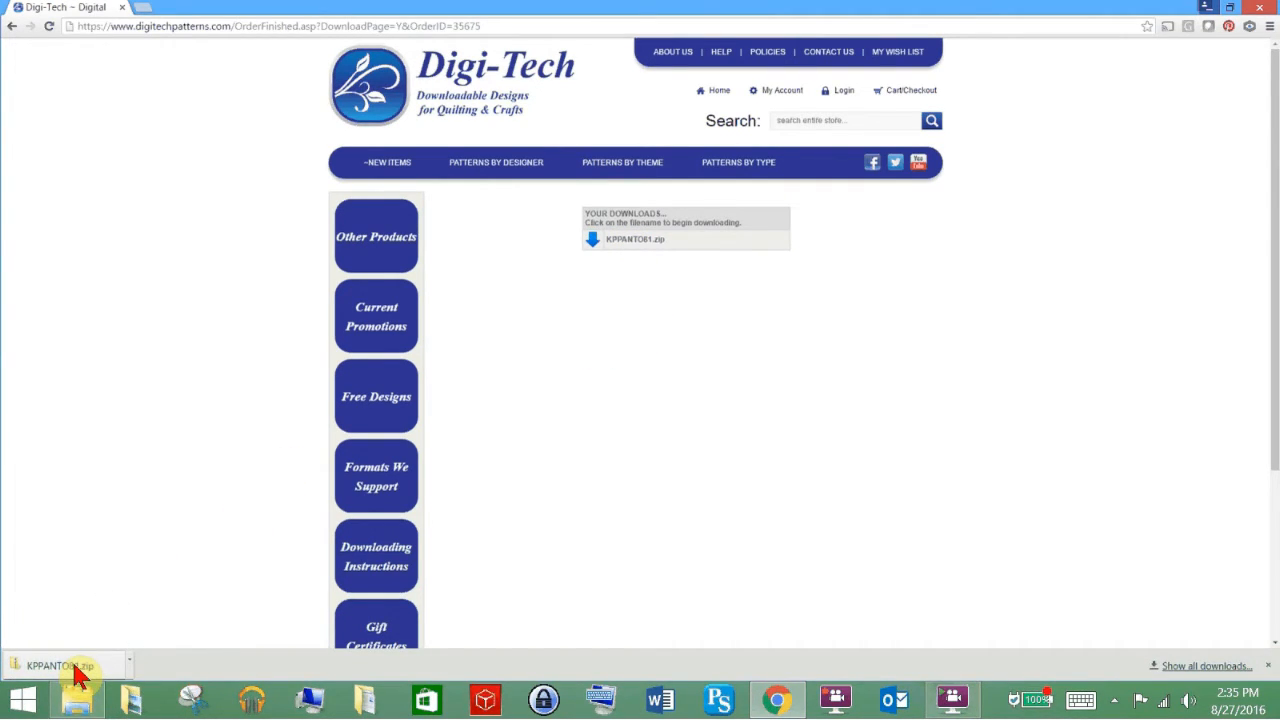
left_click(93, 677)
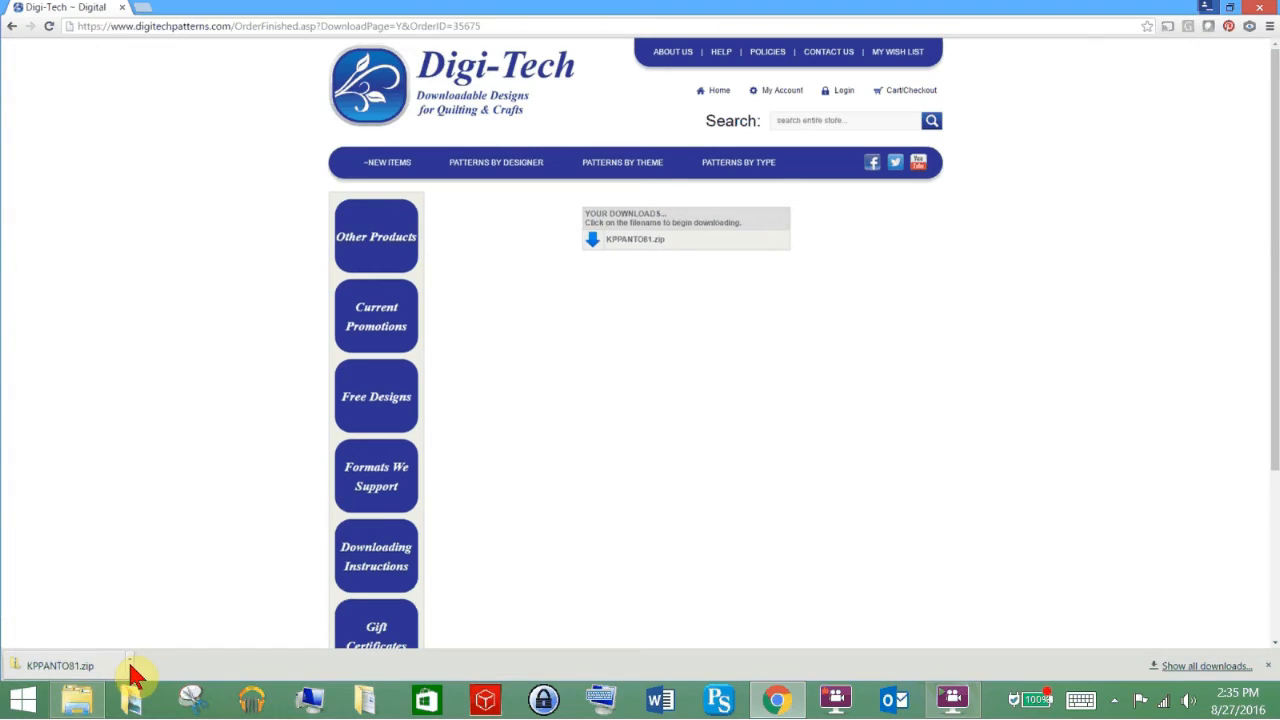
left_click(130, 666)
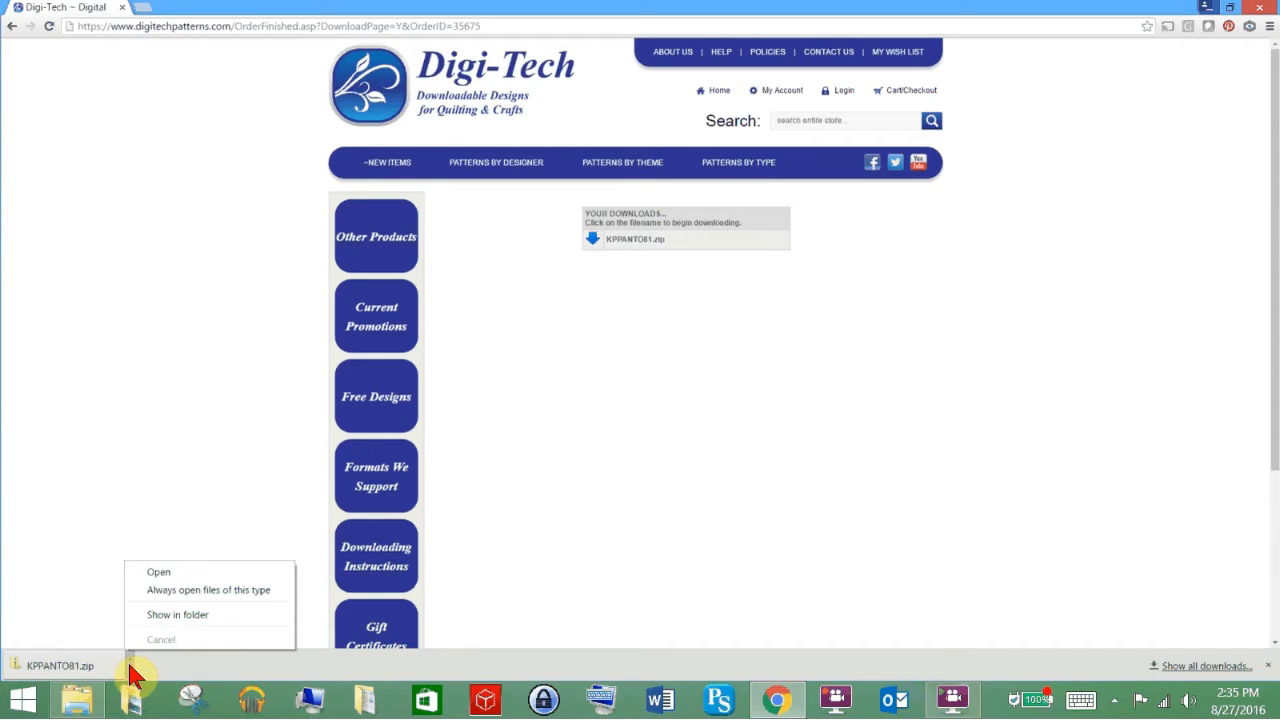
left_click(170, 615)
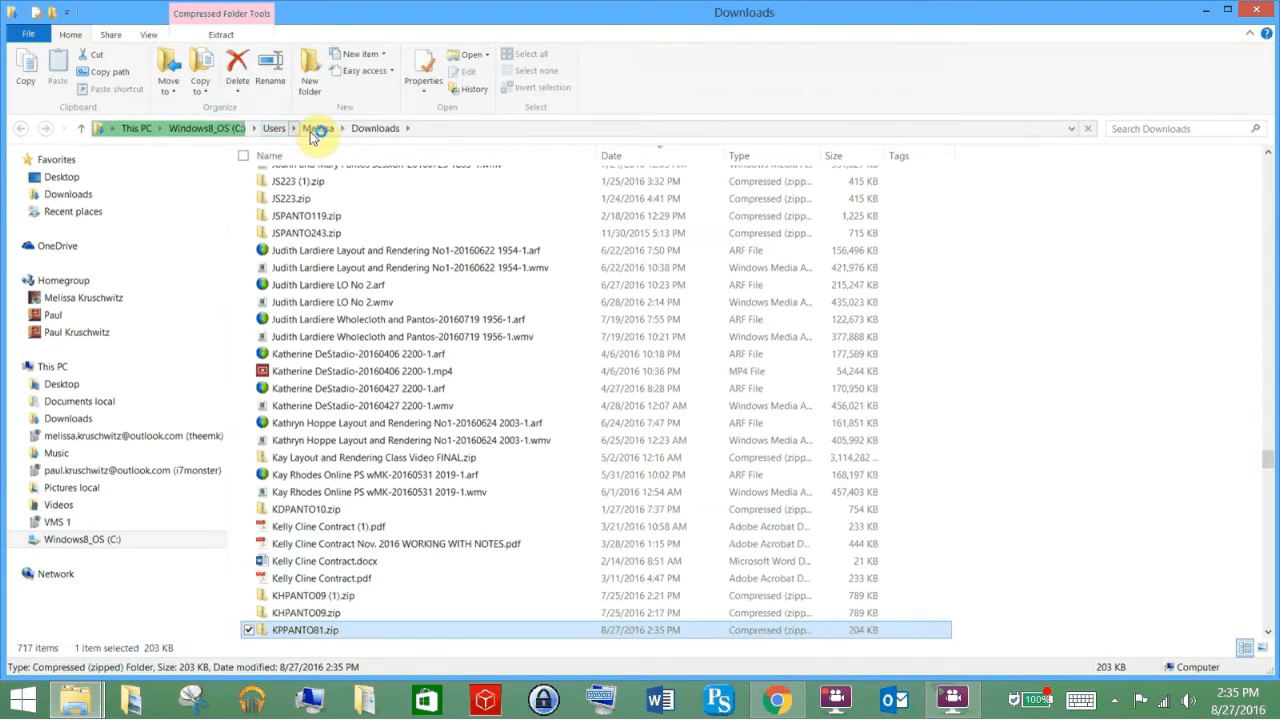
Locate KPPANTO81.zip in the Downloads folder and open it to view its contents
left_click(373, 135)
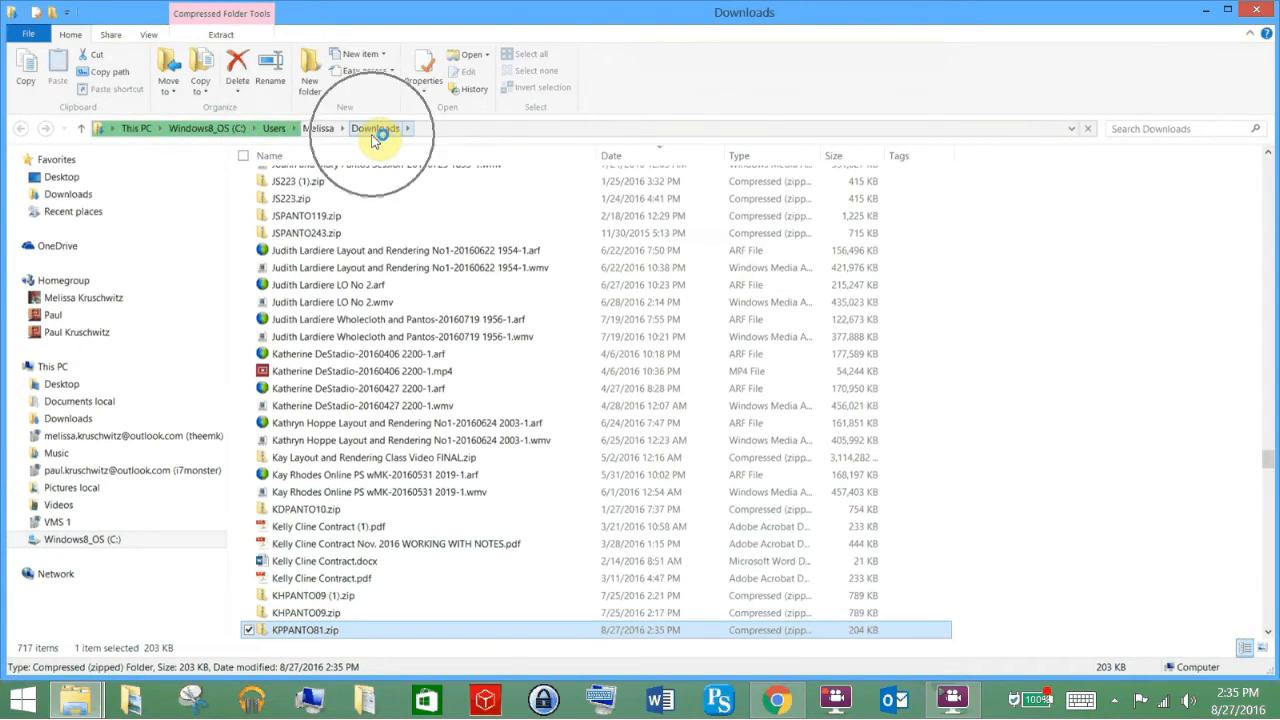
scroll(440, 210, "up", 10)
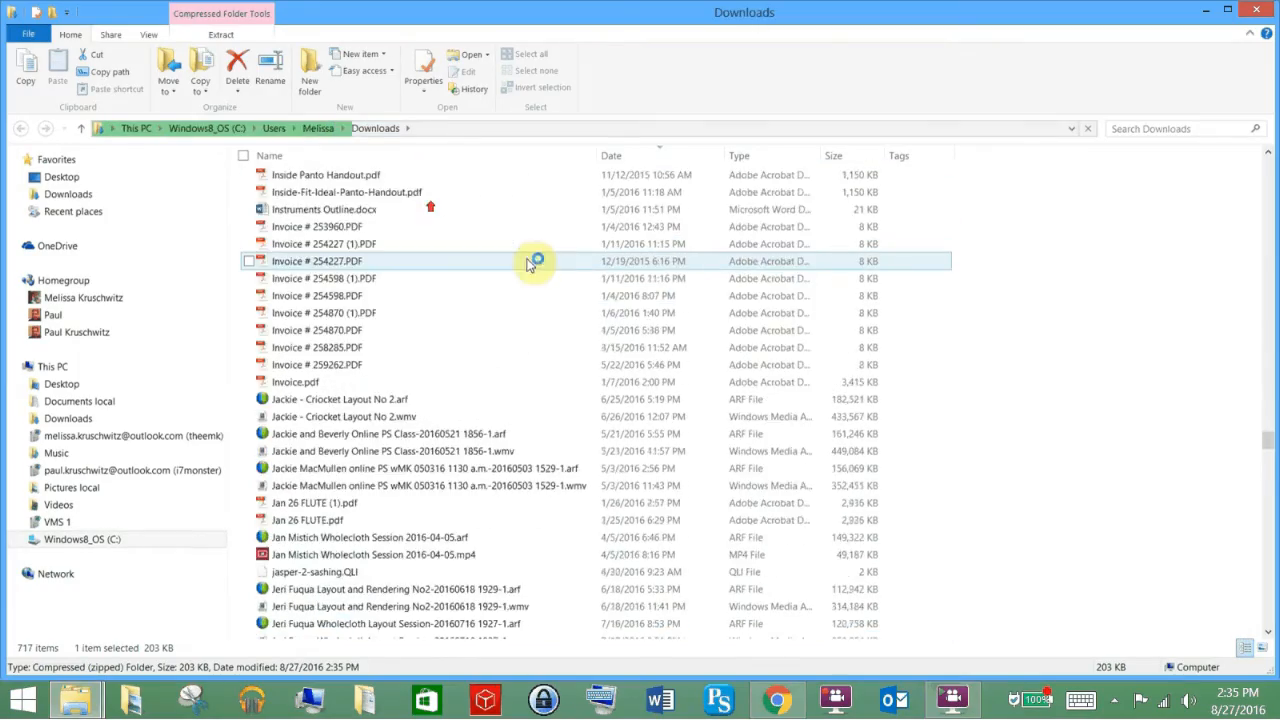
scroll(530, 263, "up", 15)
scroll(422, 211, "up", 20)
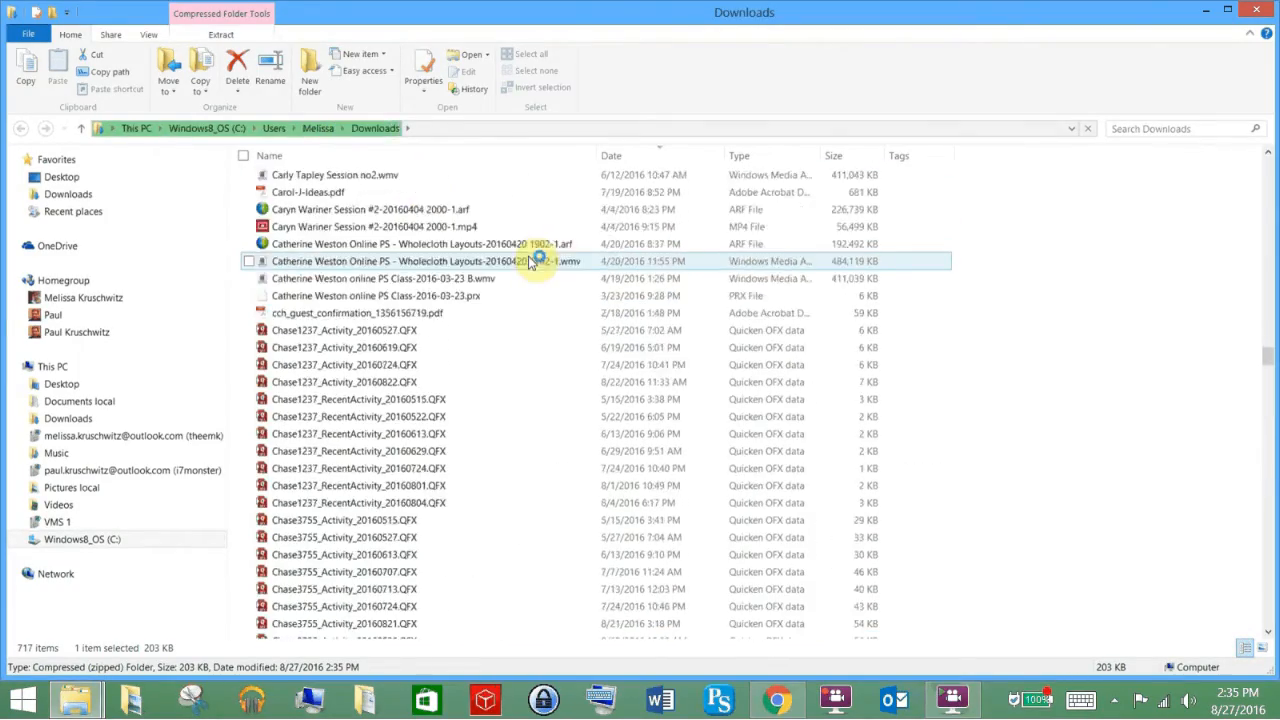
scroll(428, 205, "up", 15)
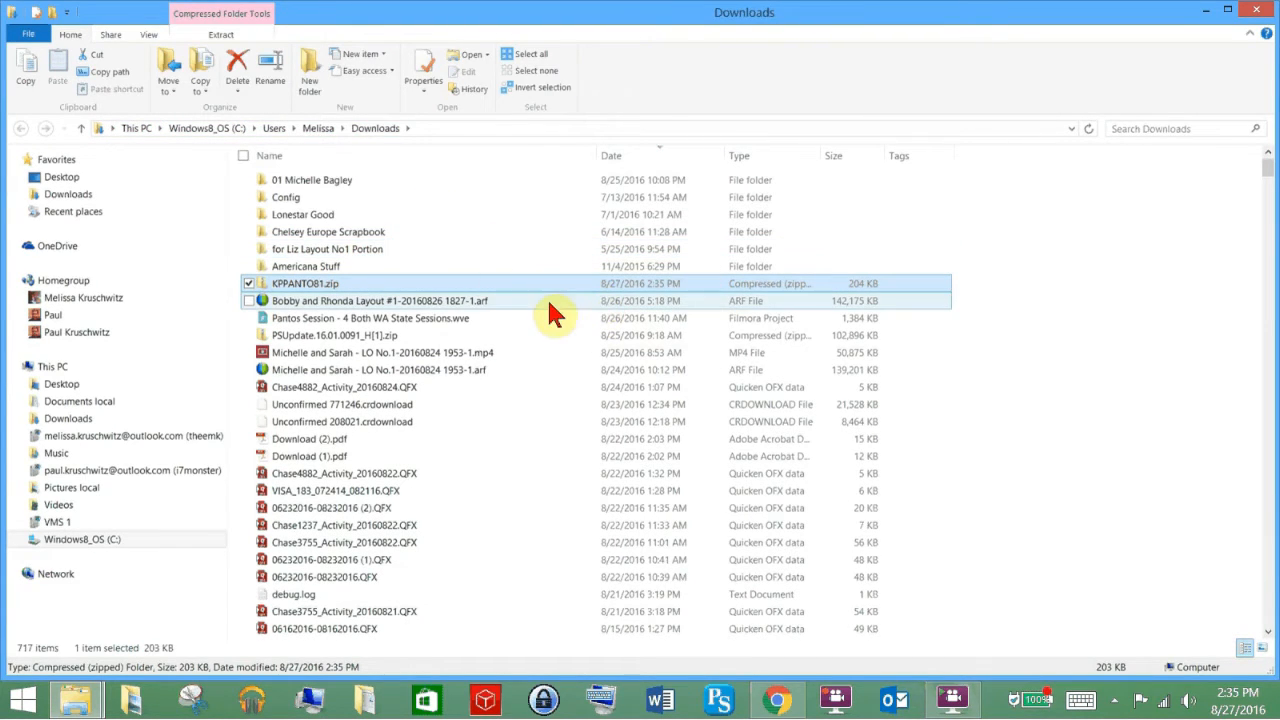
left_click(329, 288)
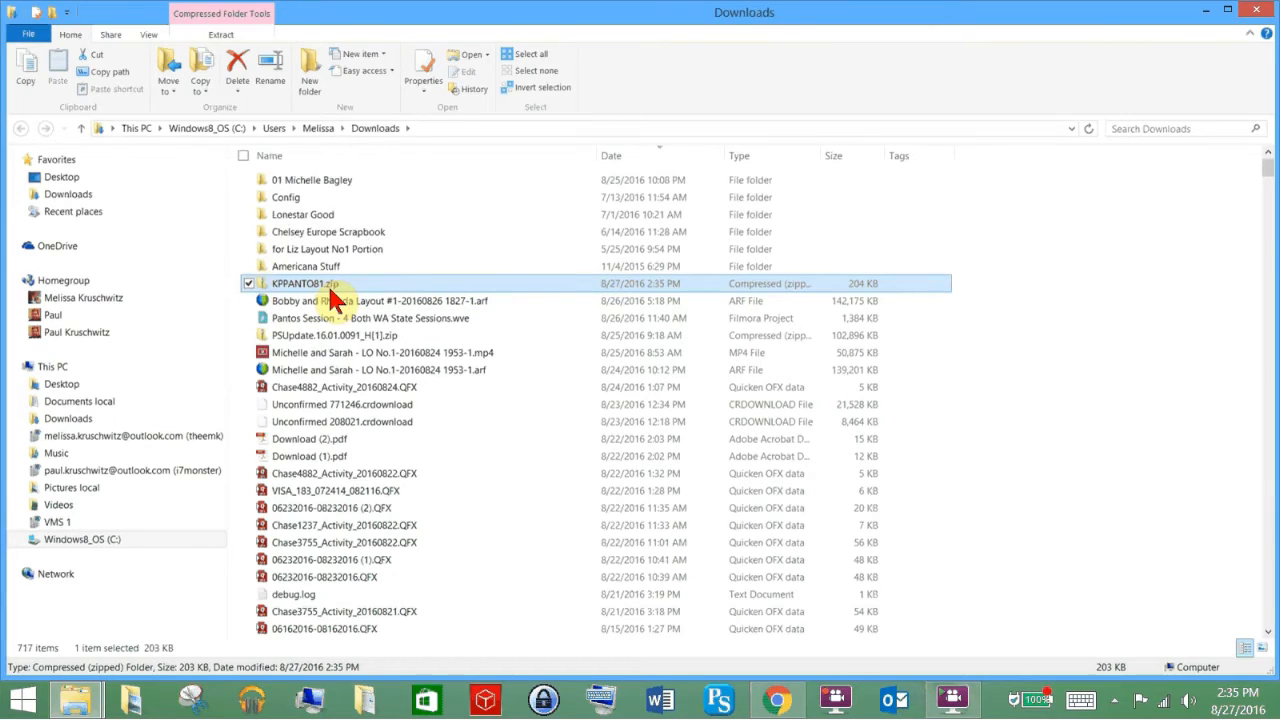
key("ctrl")
key("ctrl")
key("ctrl")
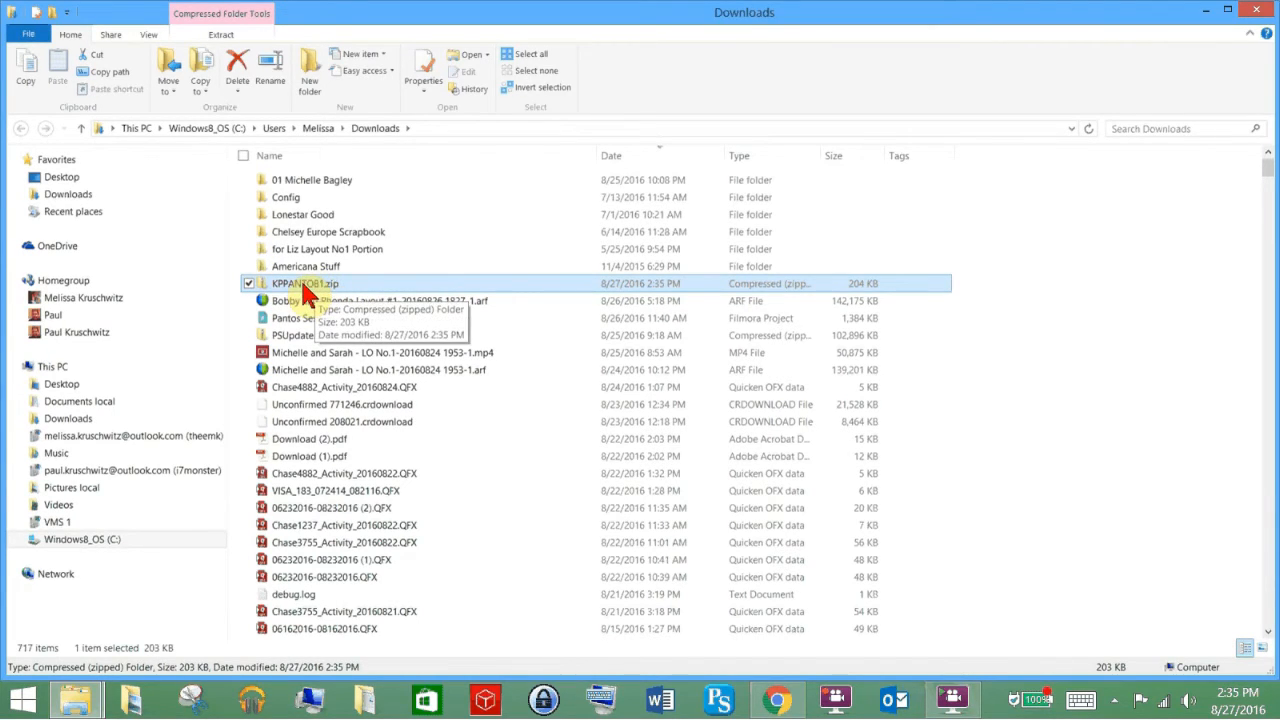
double_click(305, 284)
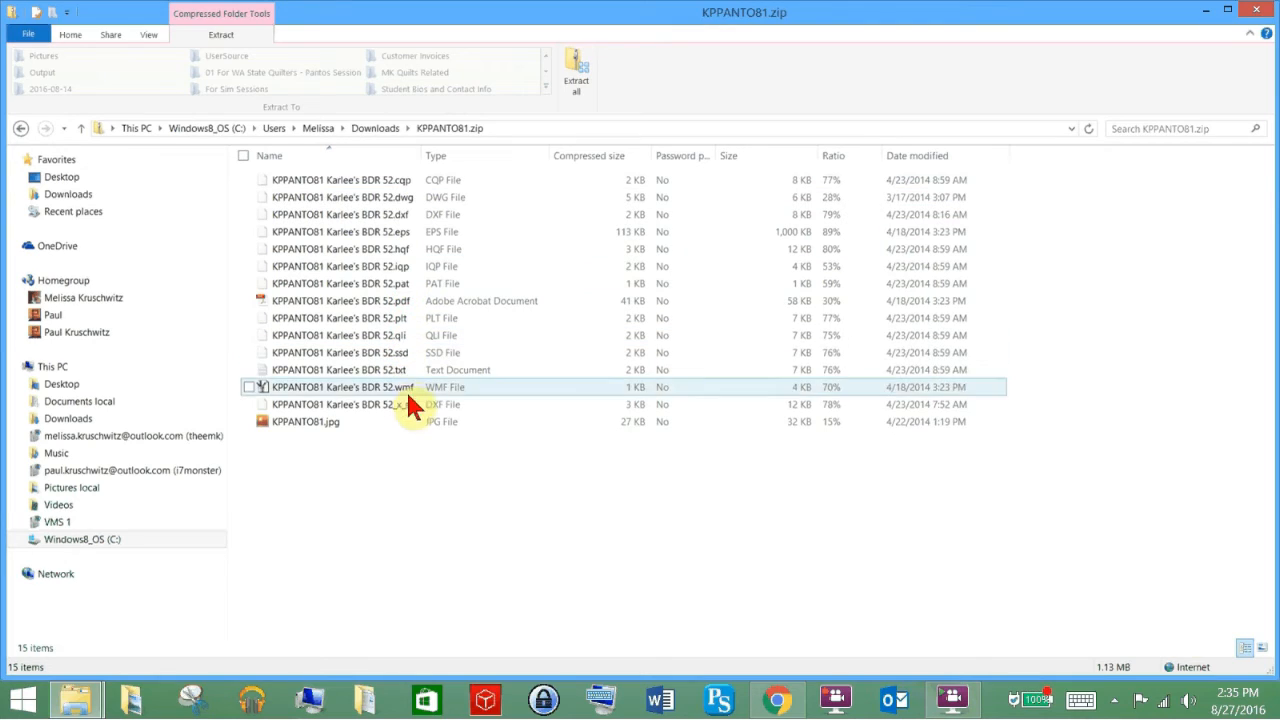
Start extracting everything in KPPANTO81.zip and browse the destination through OneDrive and Documents to the 01 Quilt Downloads folder
left_click(405, 257)
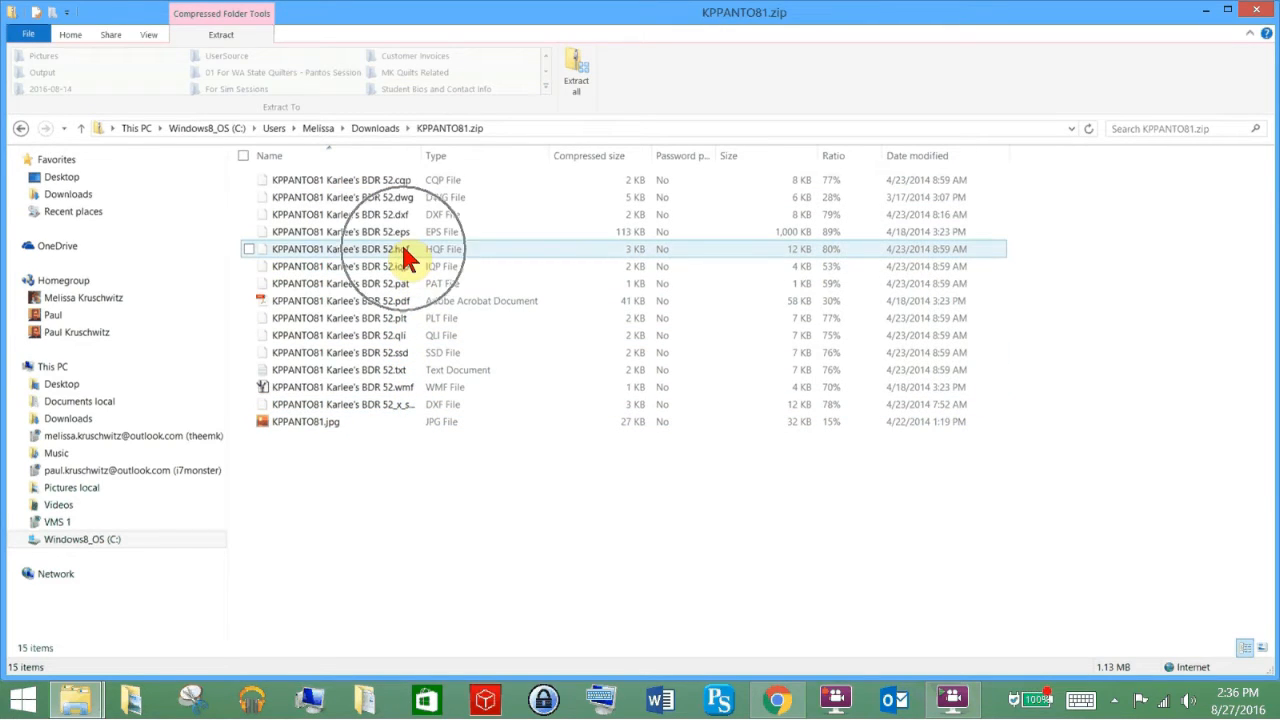
left_click(376, 186)
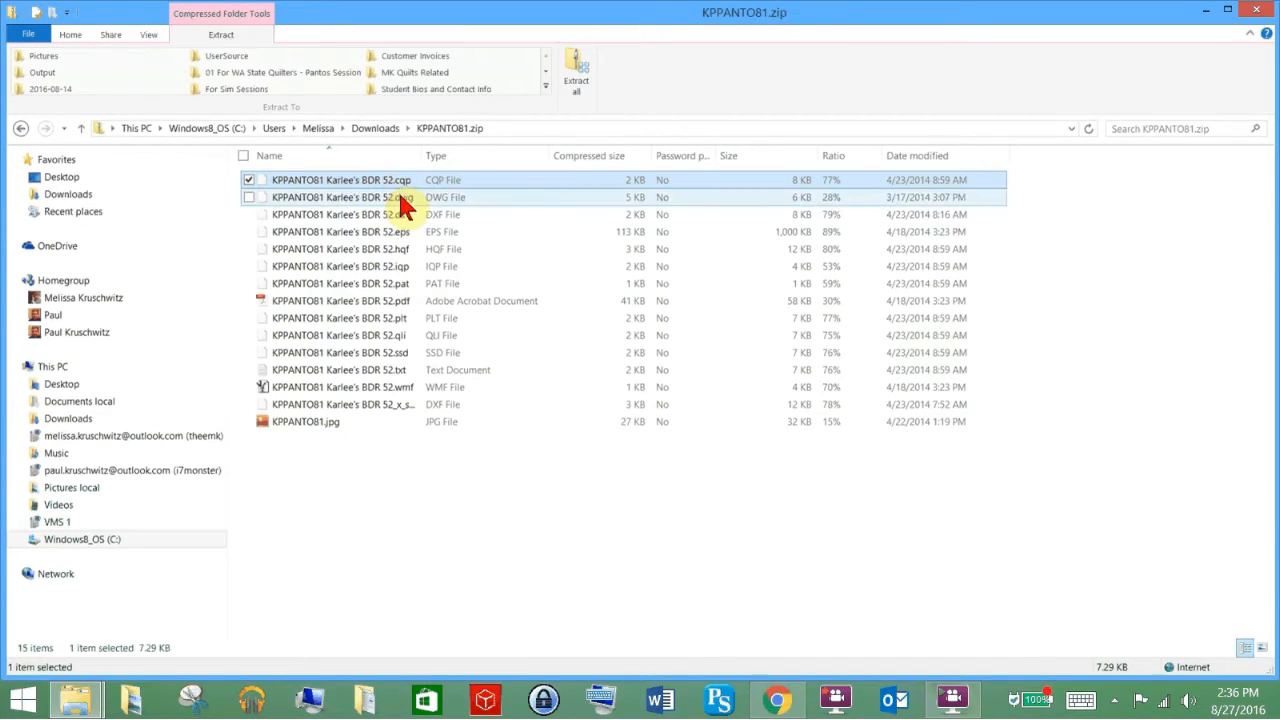
left_click(570, 70)
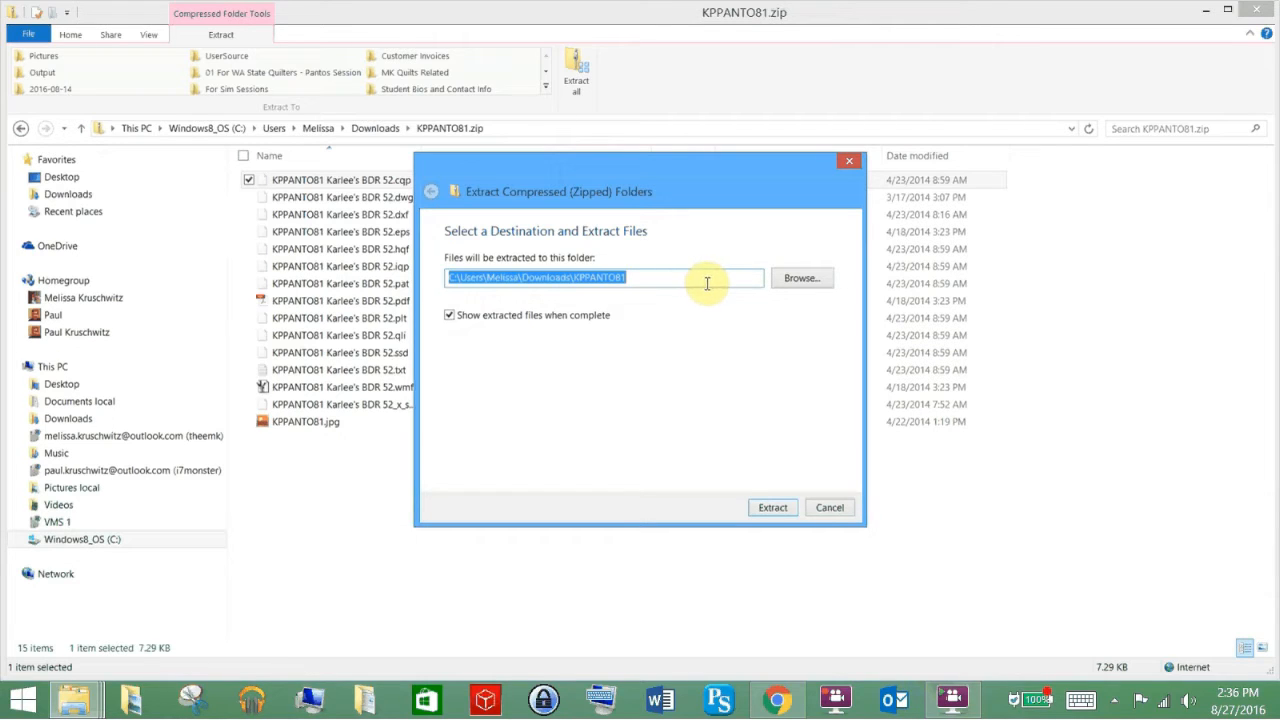
left_click(782, 284)
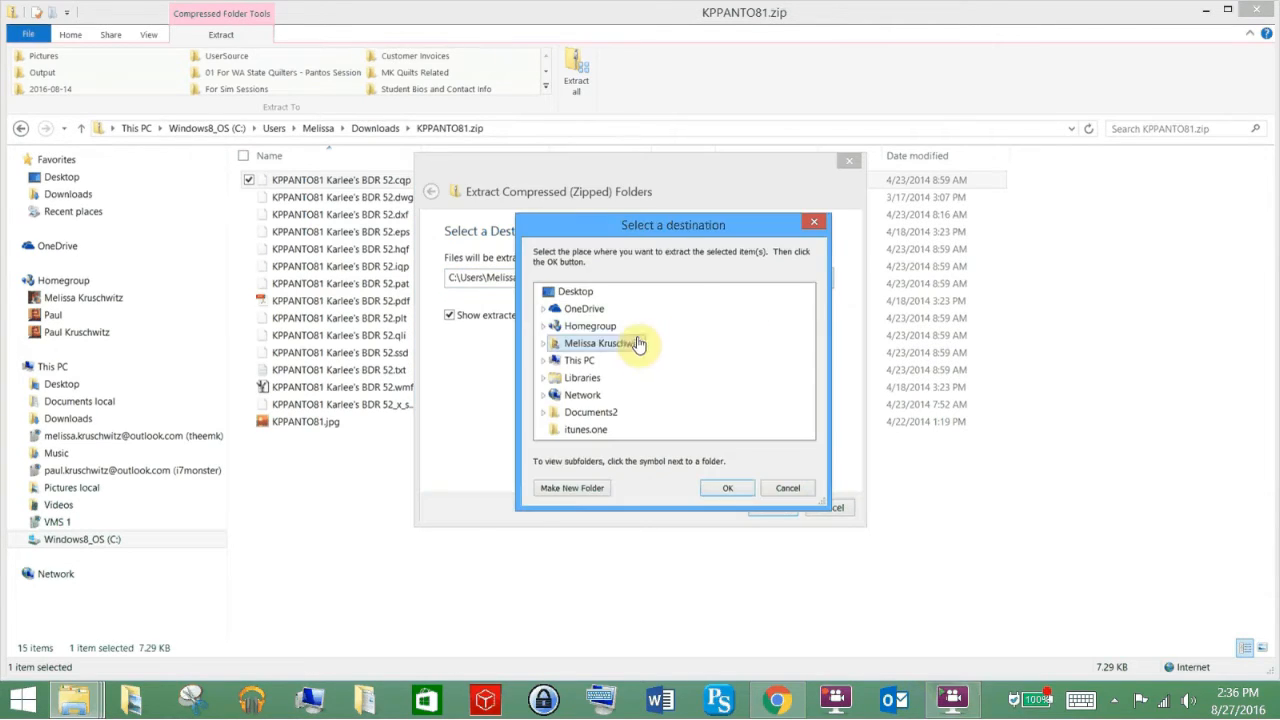
left_click(545, 312)
scroll(625, 372, "down", 12)
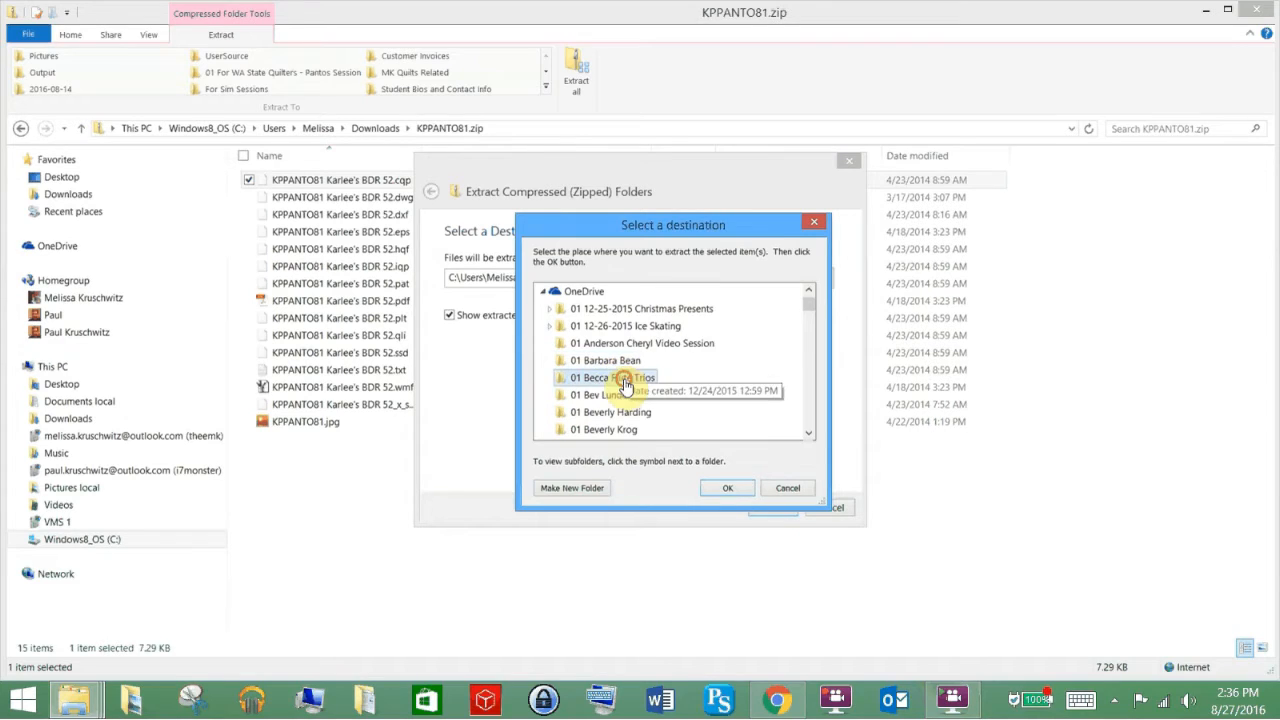
scroll(614, 380, "down", 10)
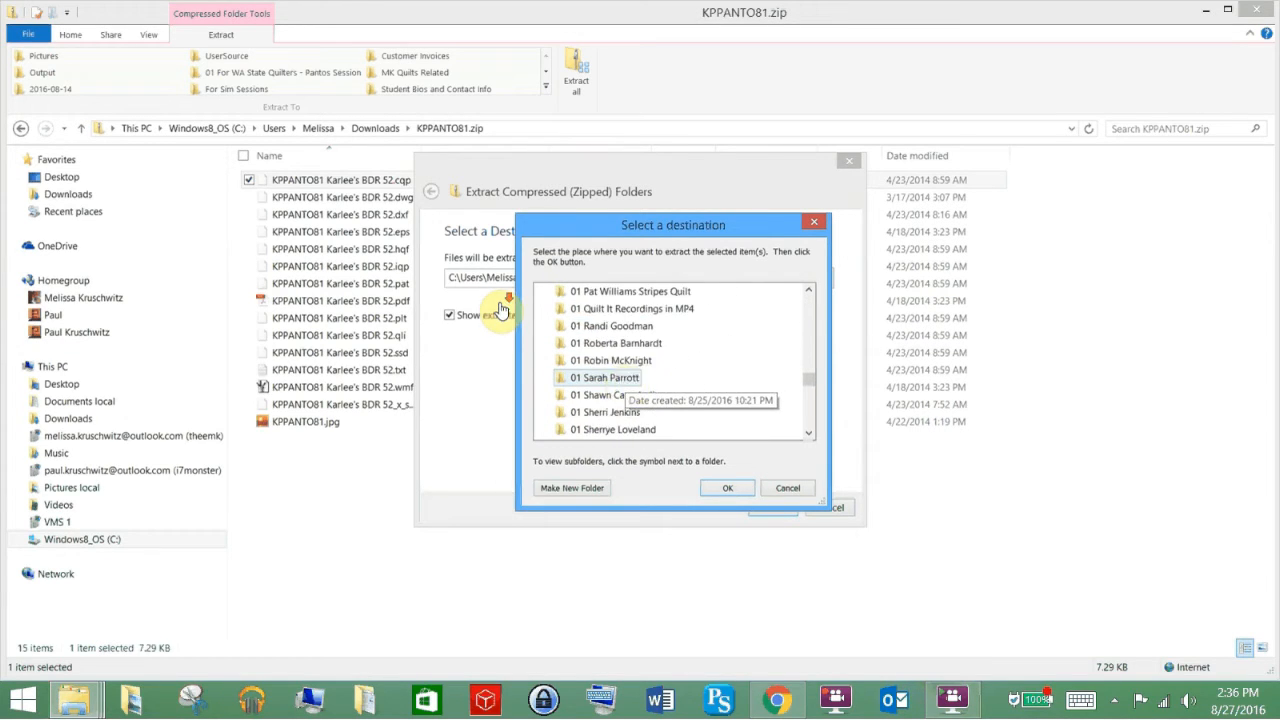
double_click(596, 398)
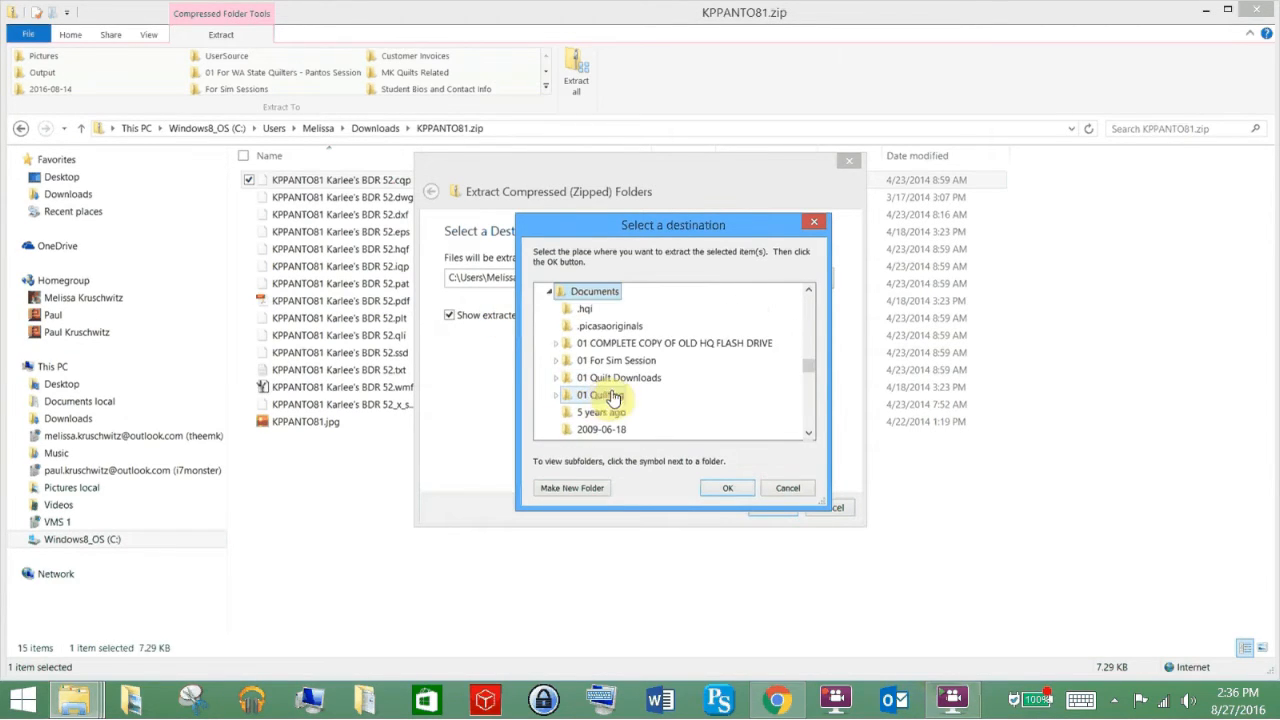
scroll(612, 400, "down", 1)
double_click(608, 332)
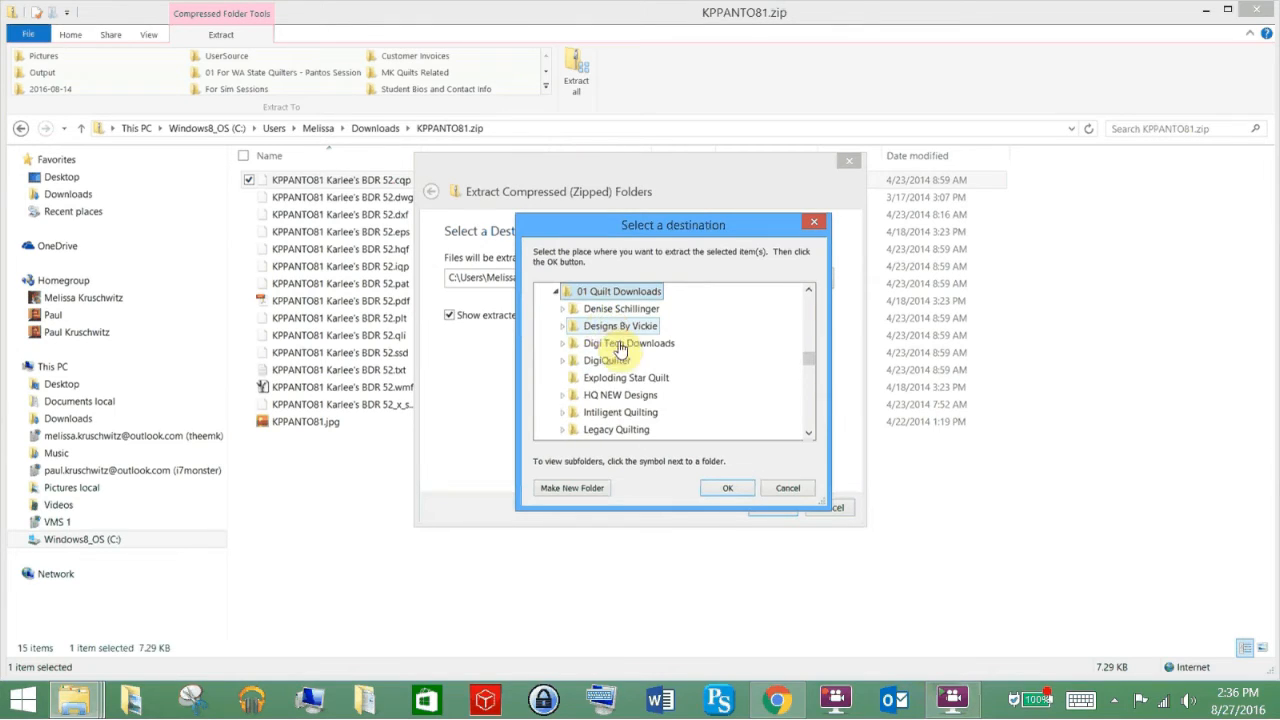
Choose Karlee Border Panto 52 Stairsteps inside Digi Tech Downloads as the destination and extract the files
double_click(615, 345)
scroll(615, 347, "down", 3)
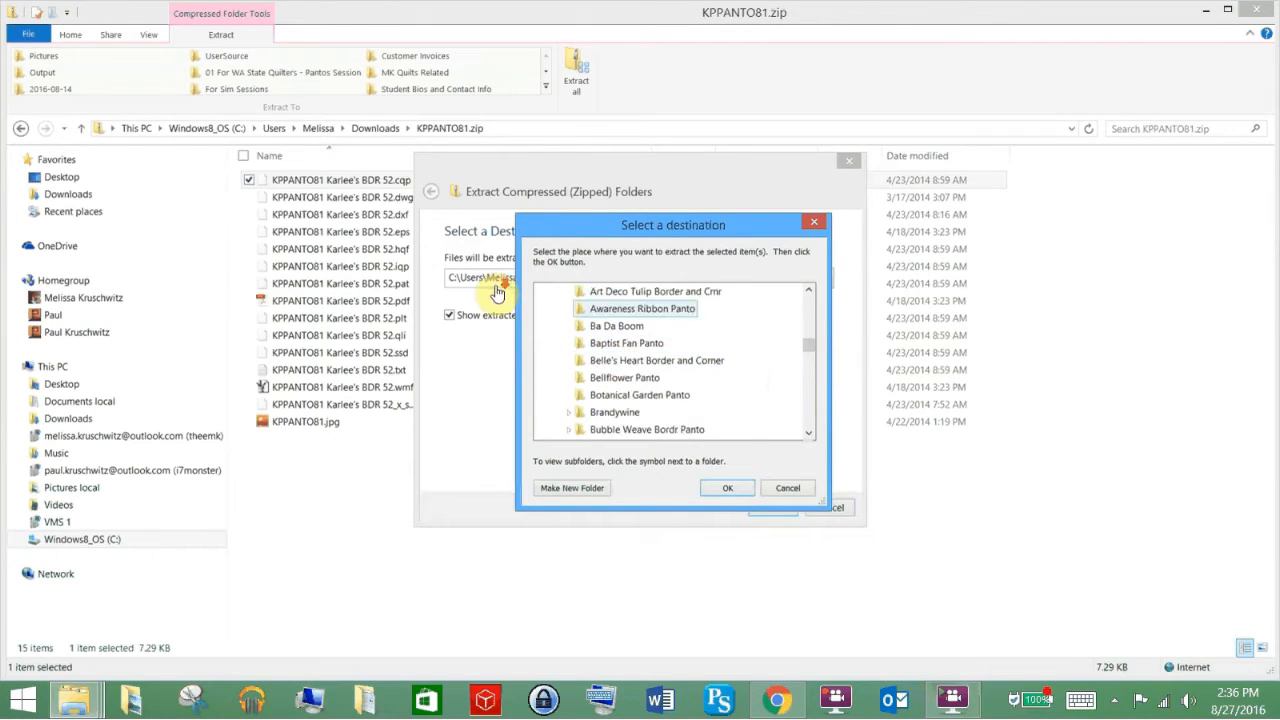
scroll(621, 363, "down", 12)
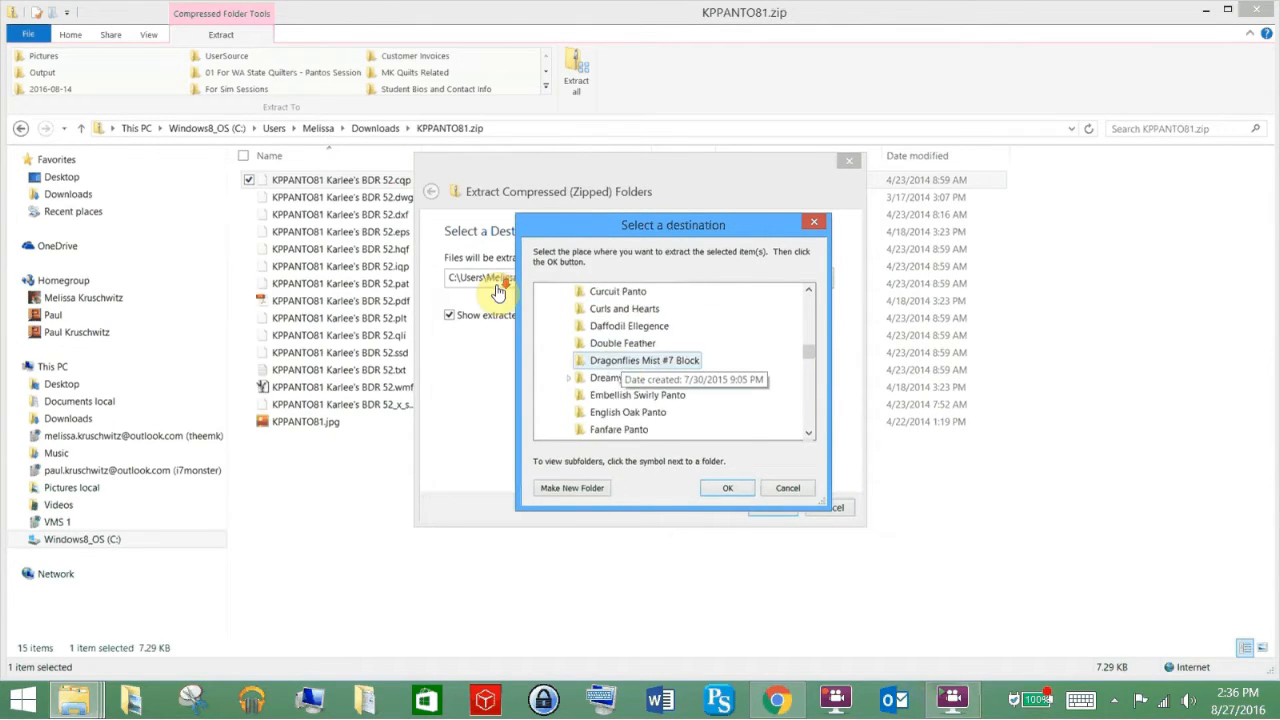
scroll(621, 363, "down", 8)
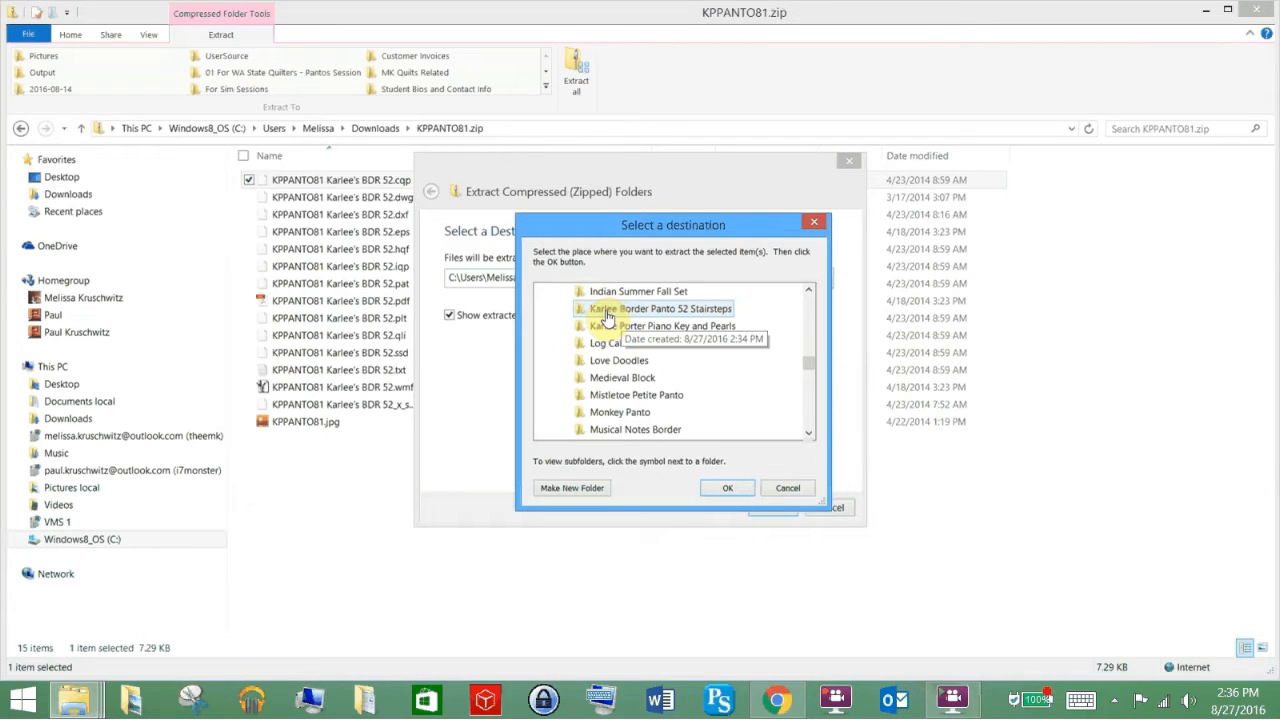
key("ctrl")
left_click(676, 312)
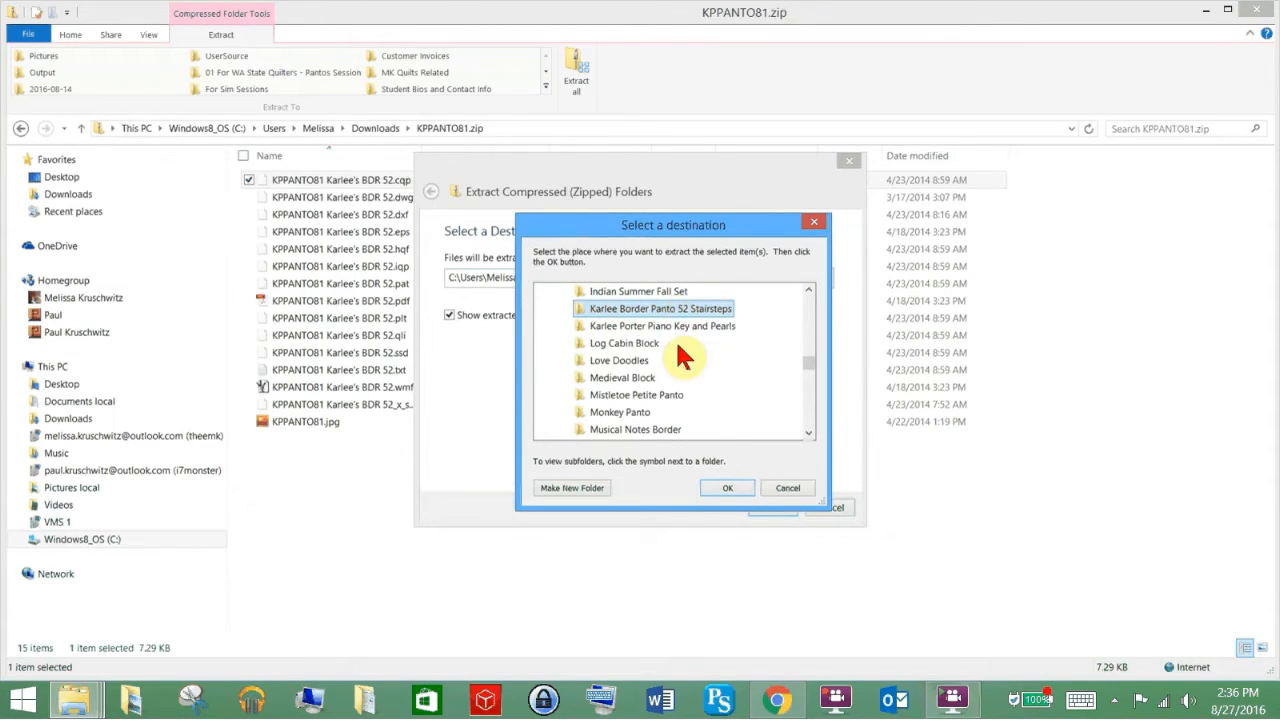
left_click(727, 488)
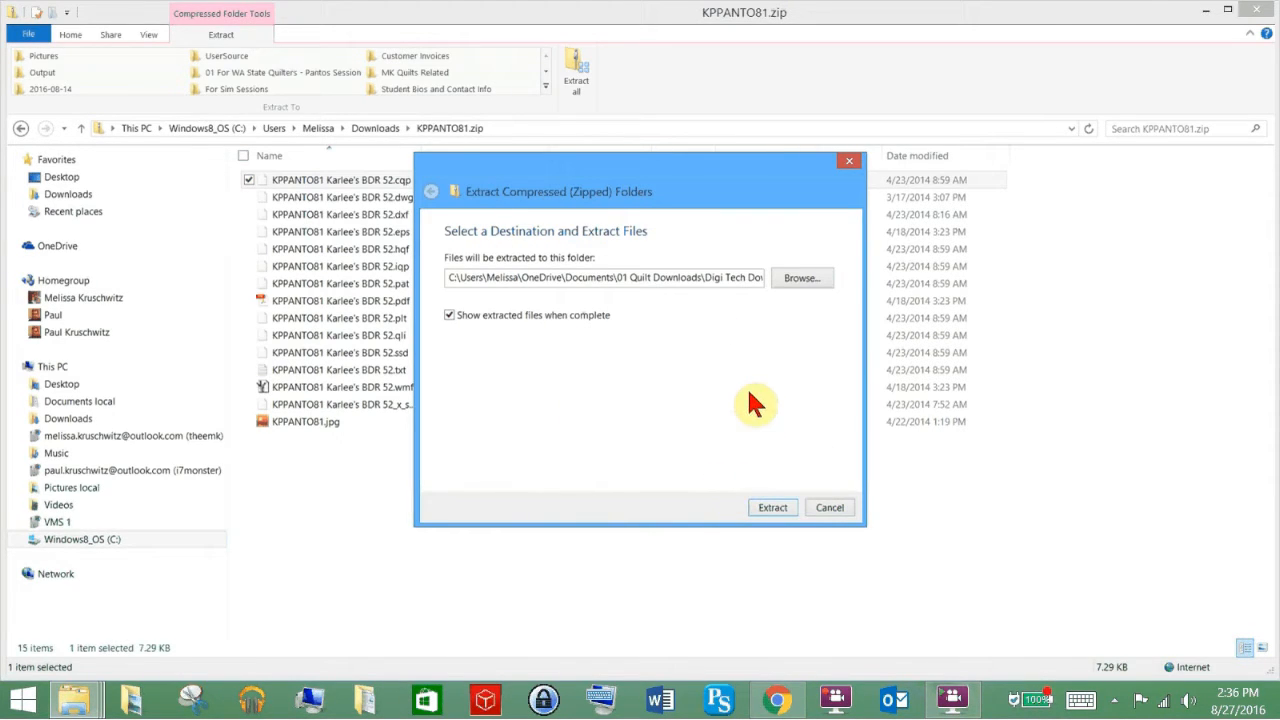
left_click(773, 508)
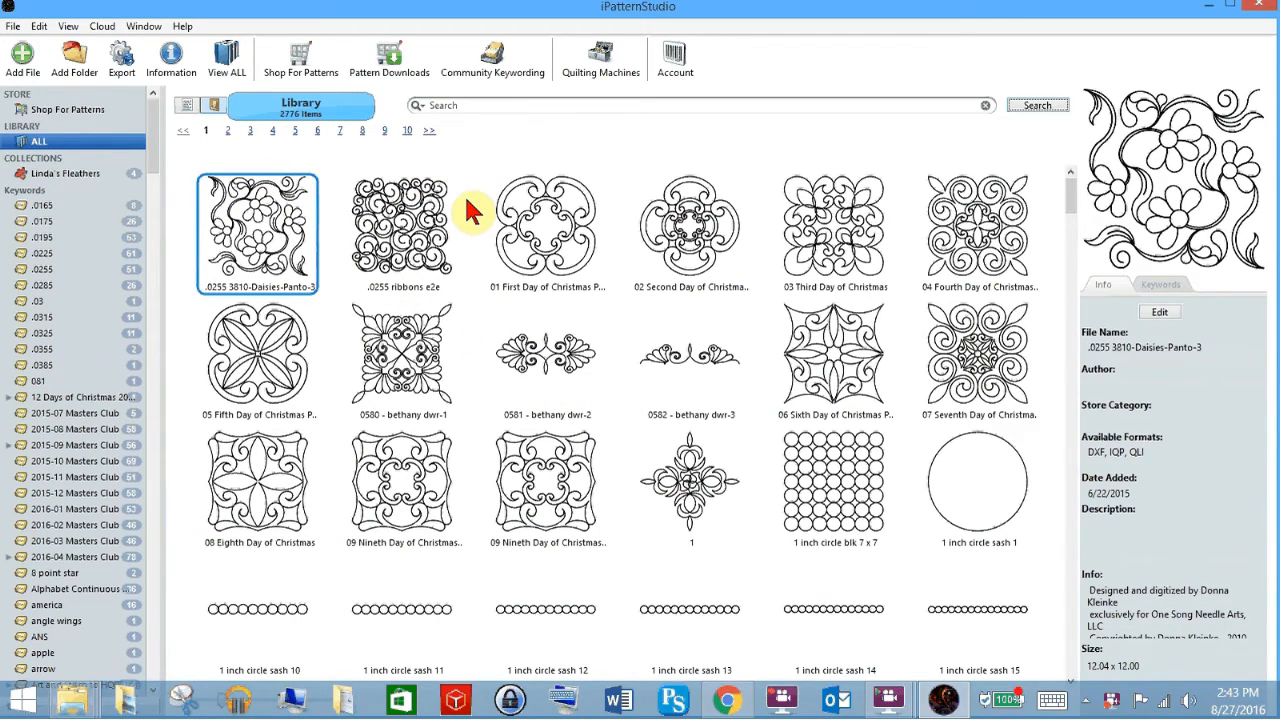
View the full pattern library as a detailed list and return it to thumbnails
left_click(226, 58)
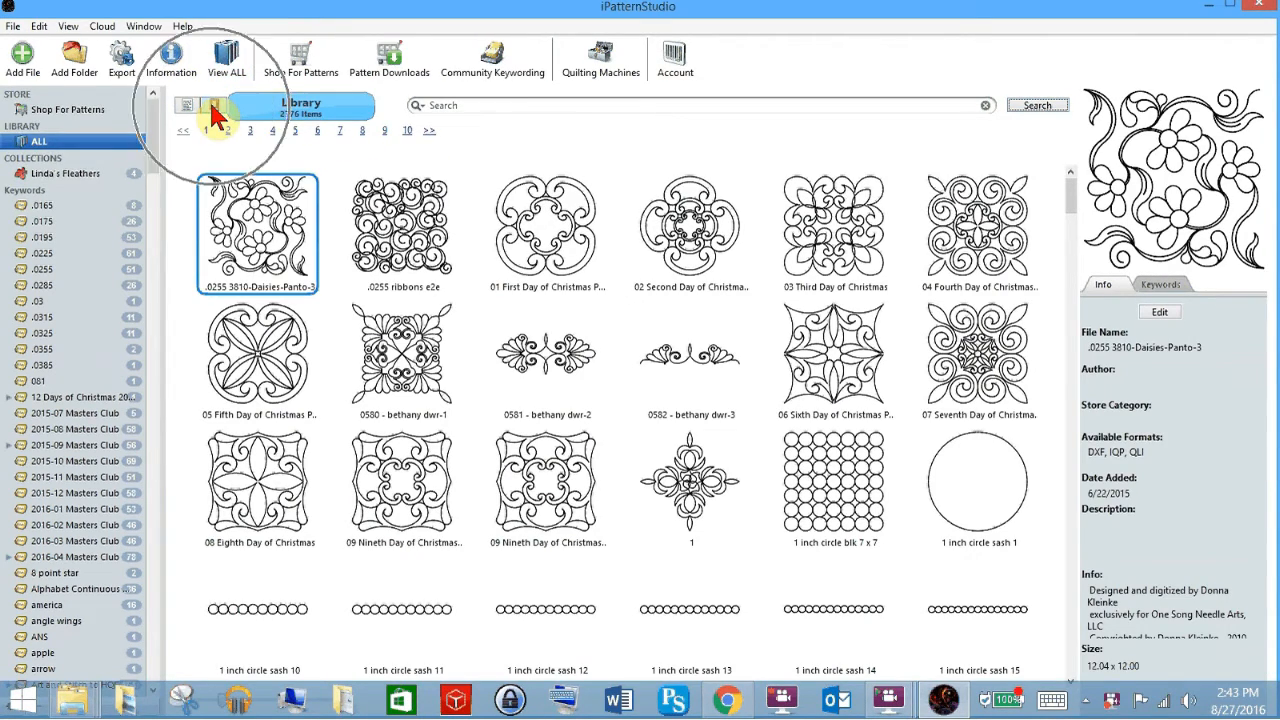
left_click(213, 107)
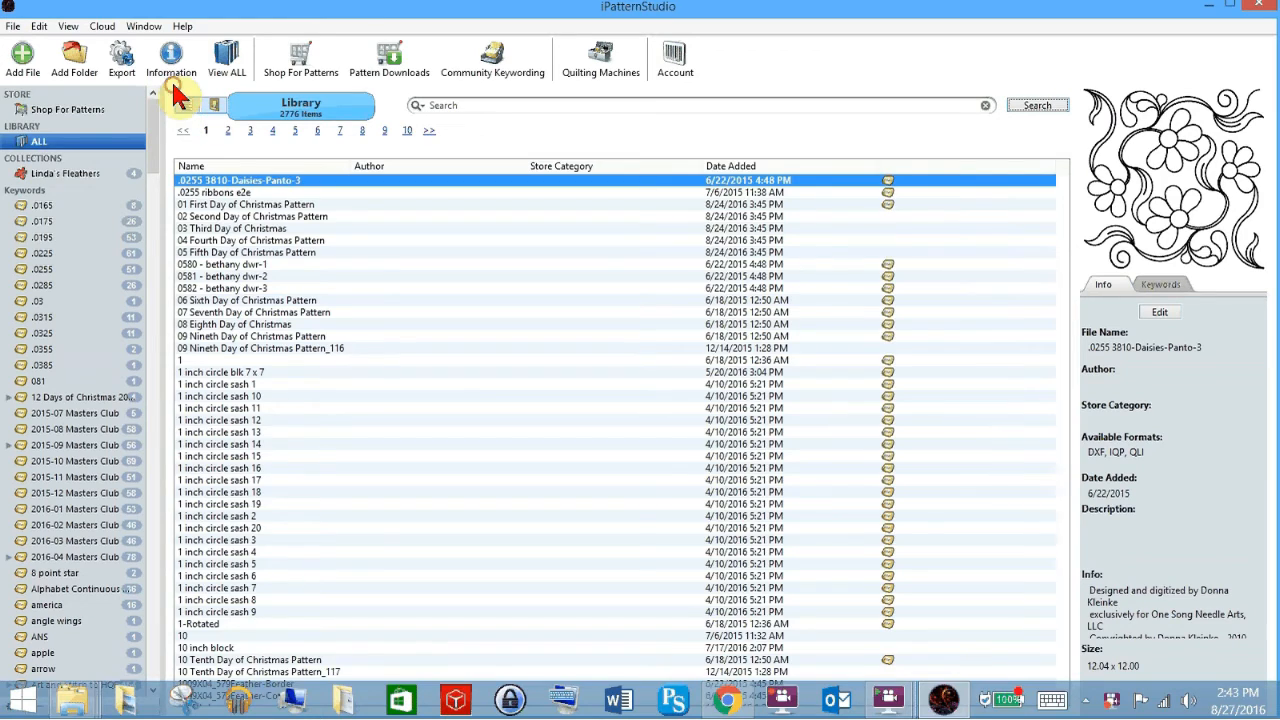
left_click(180, 100)
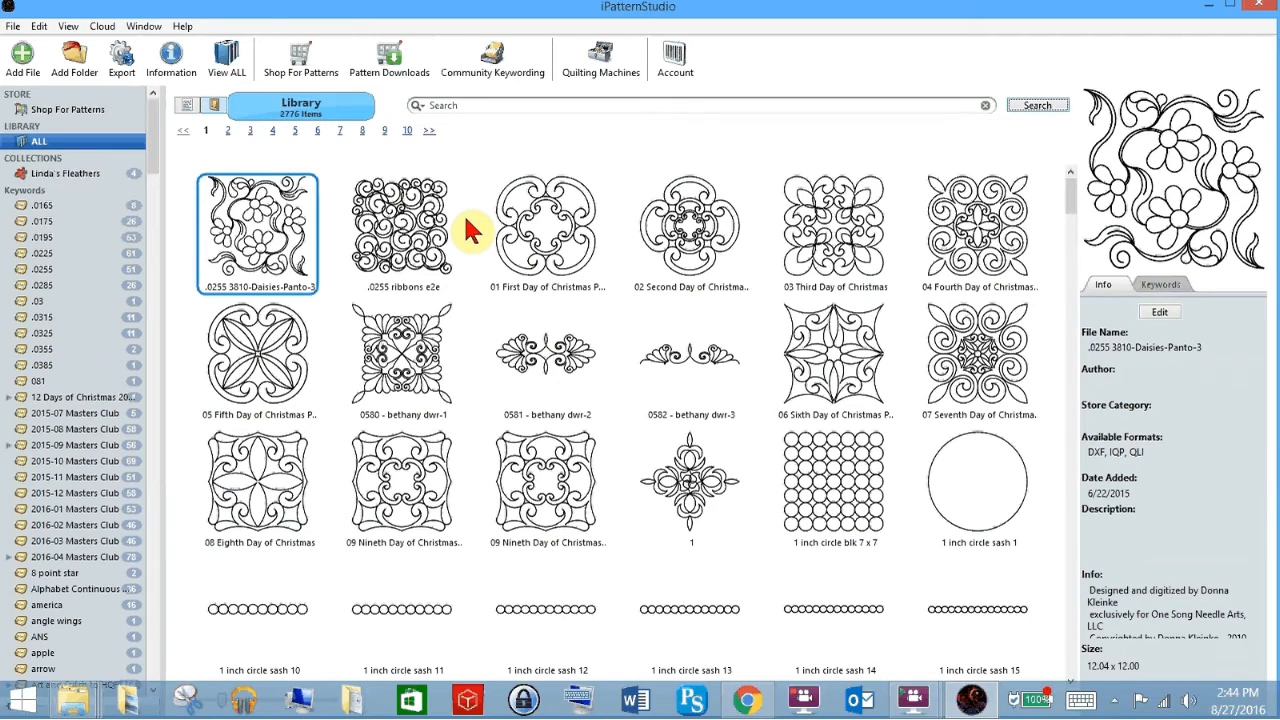
Start adding a pattern file to the library and browse to Digi Tech Downloads within 01 Quilt Downloads
left_click(50, 75)
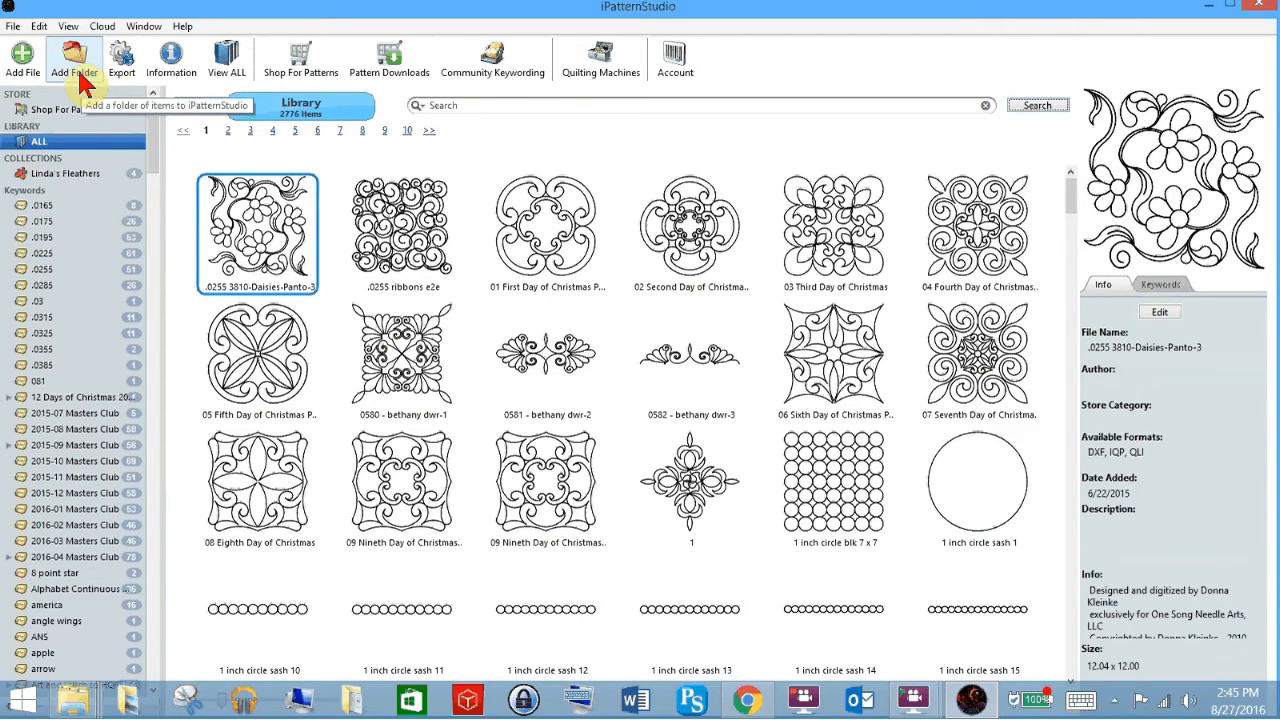
left_click(22, 68)
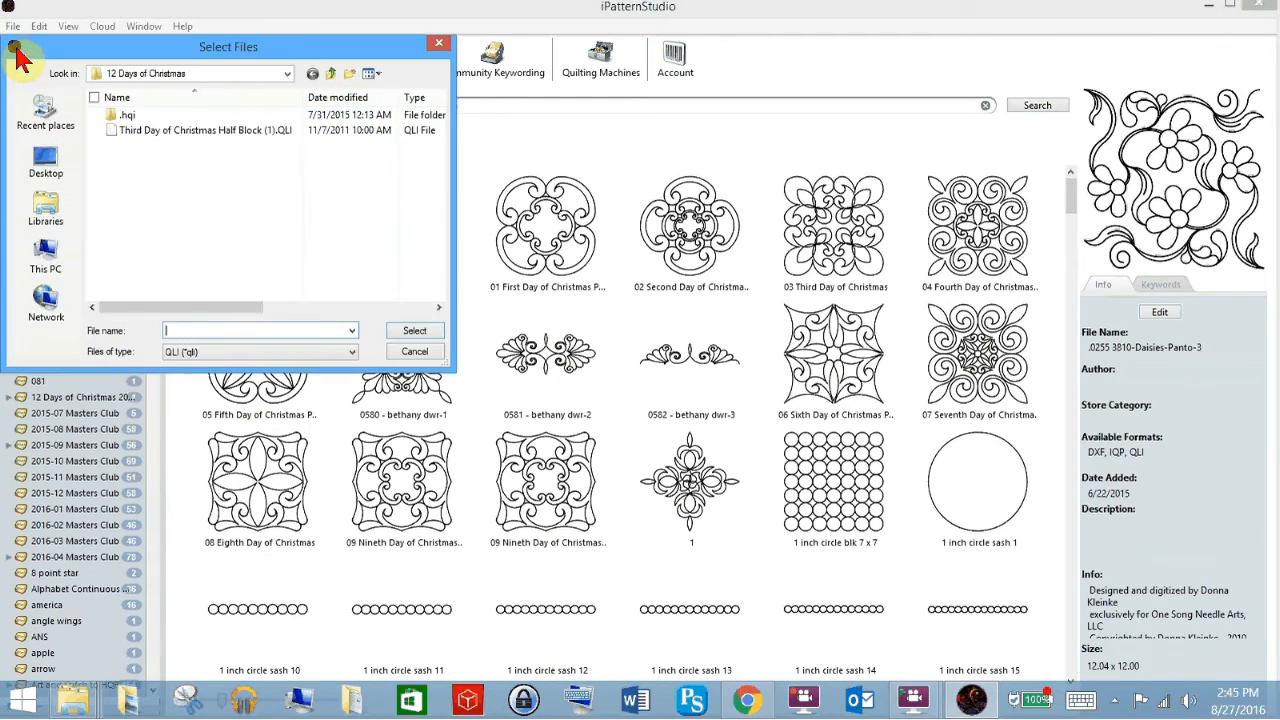
left_click(252, 73)
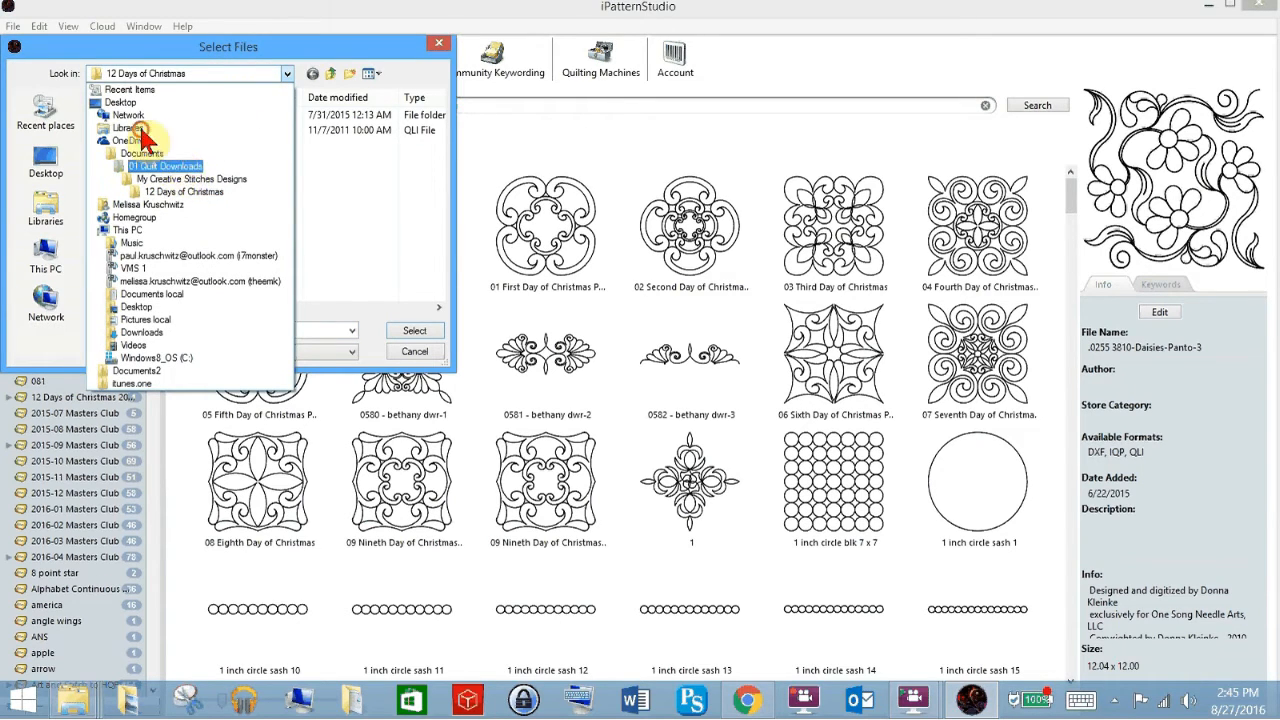
left_click(158, 166)
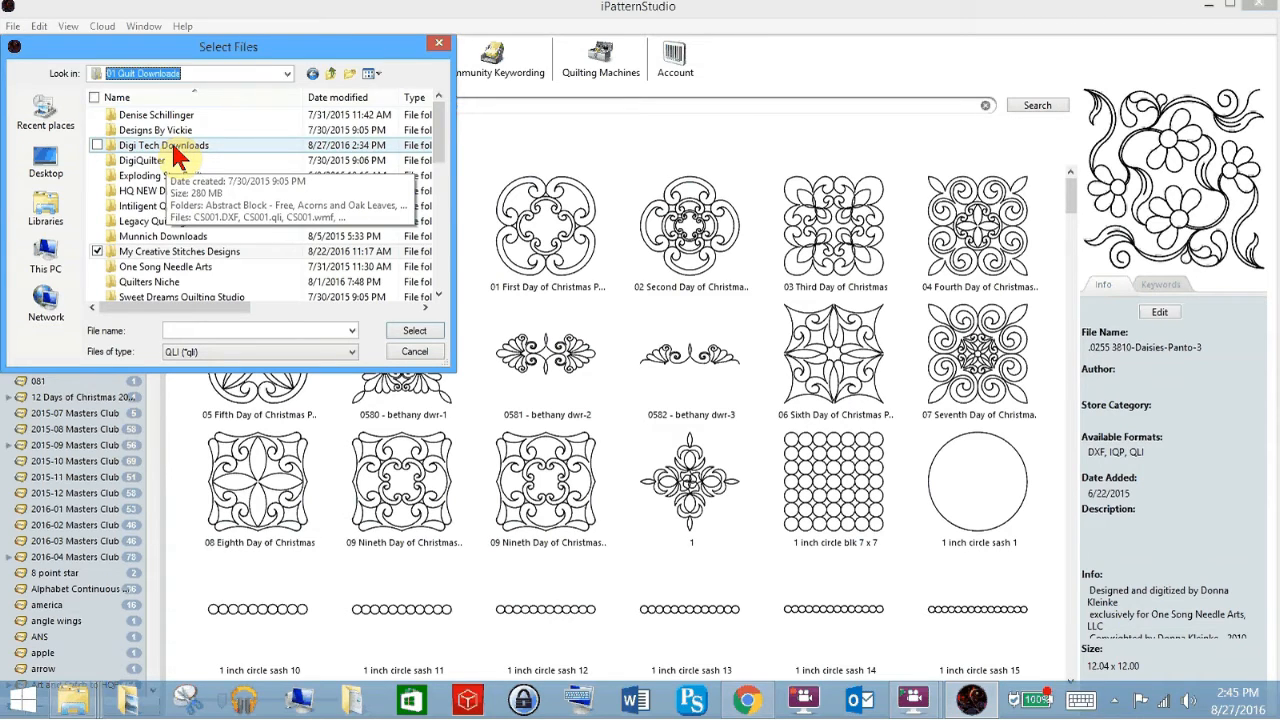
double_click(176, 148)
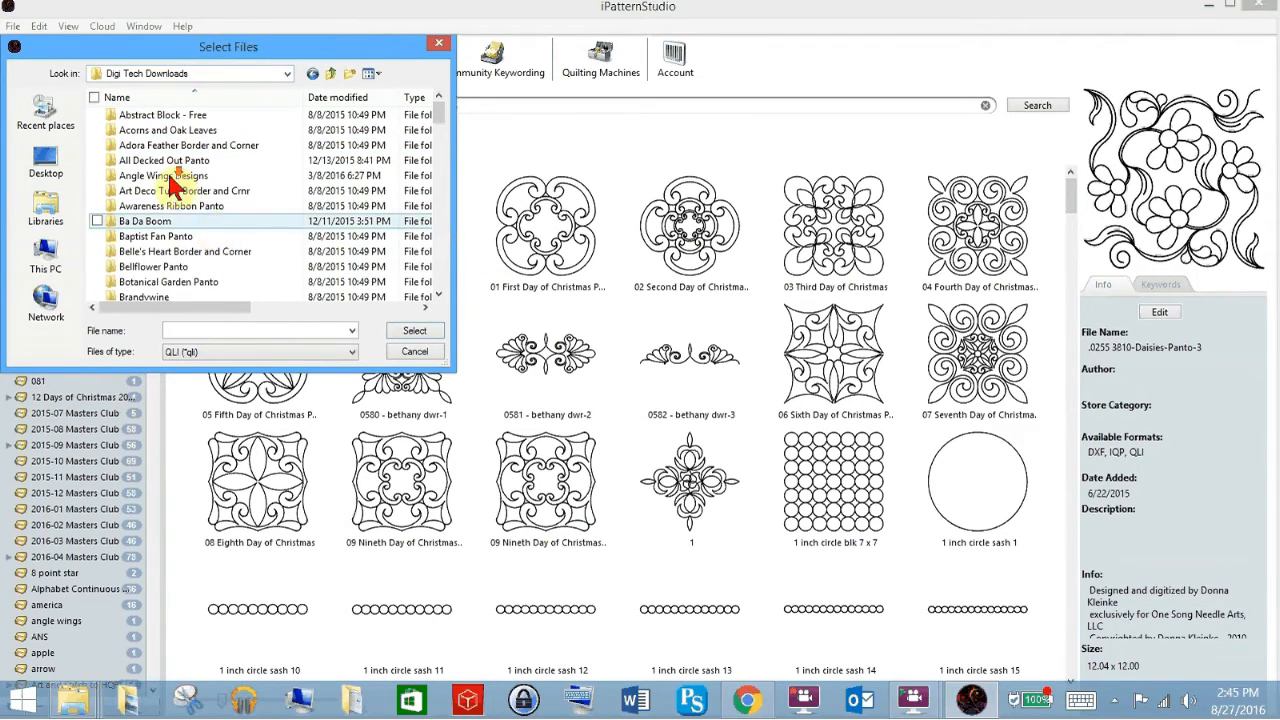
scroll(178, 180, "down", 10)
scroll(176, 186, "down", 6)
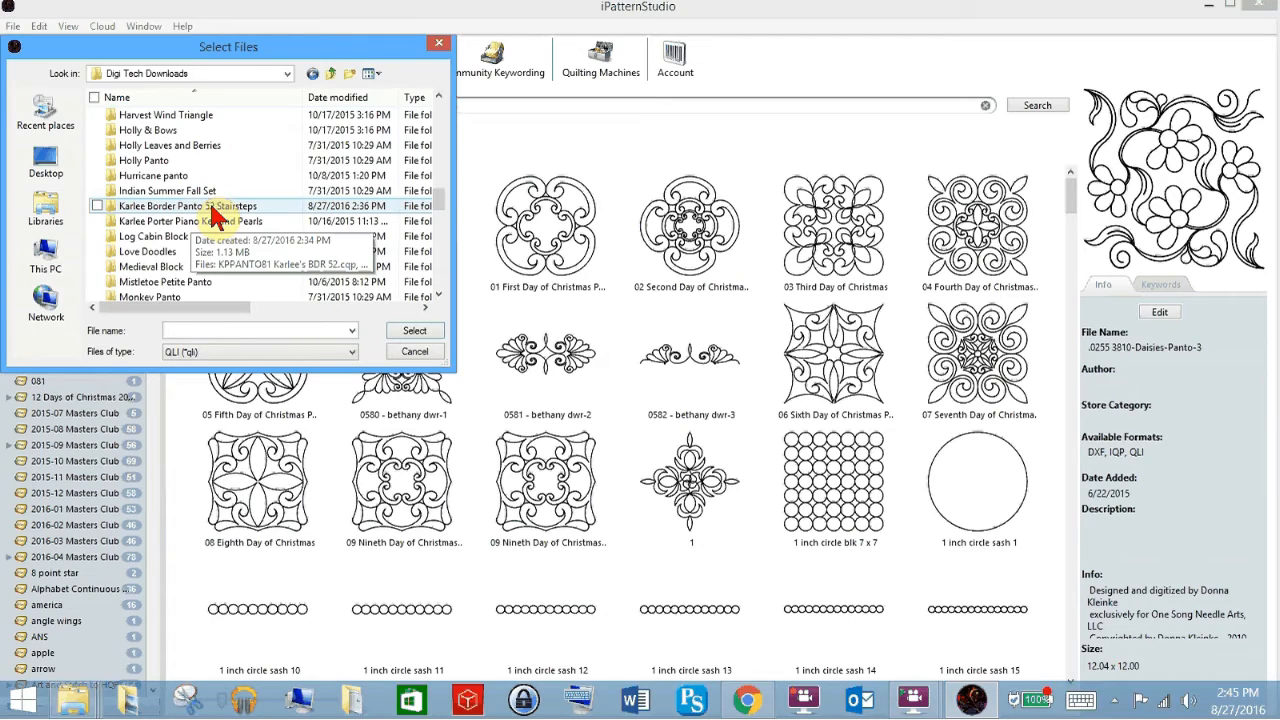
Set the file type to HQF (*.hqf) and open the Karlee Border Panto 52 Stairsteps folder
left_click(196, 356)
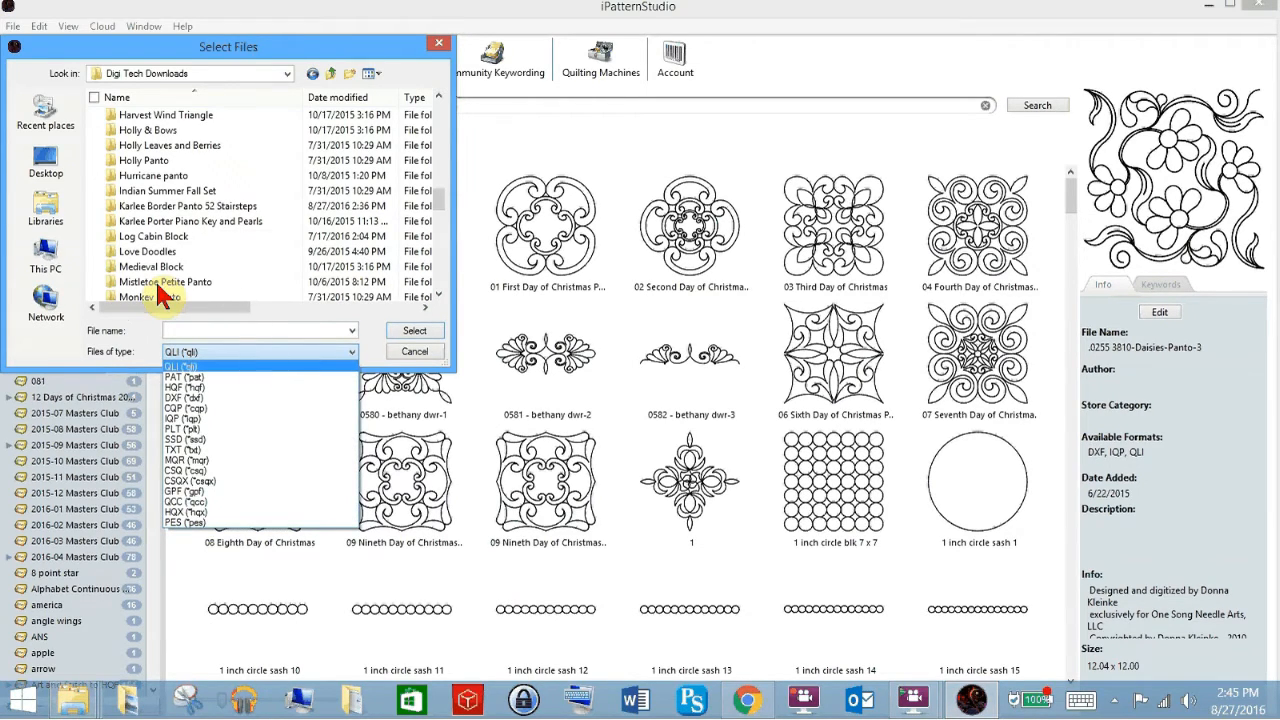
left_click(207, 388)
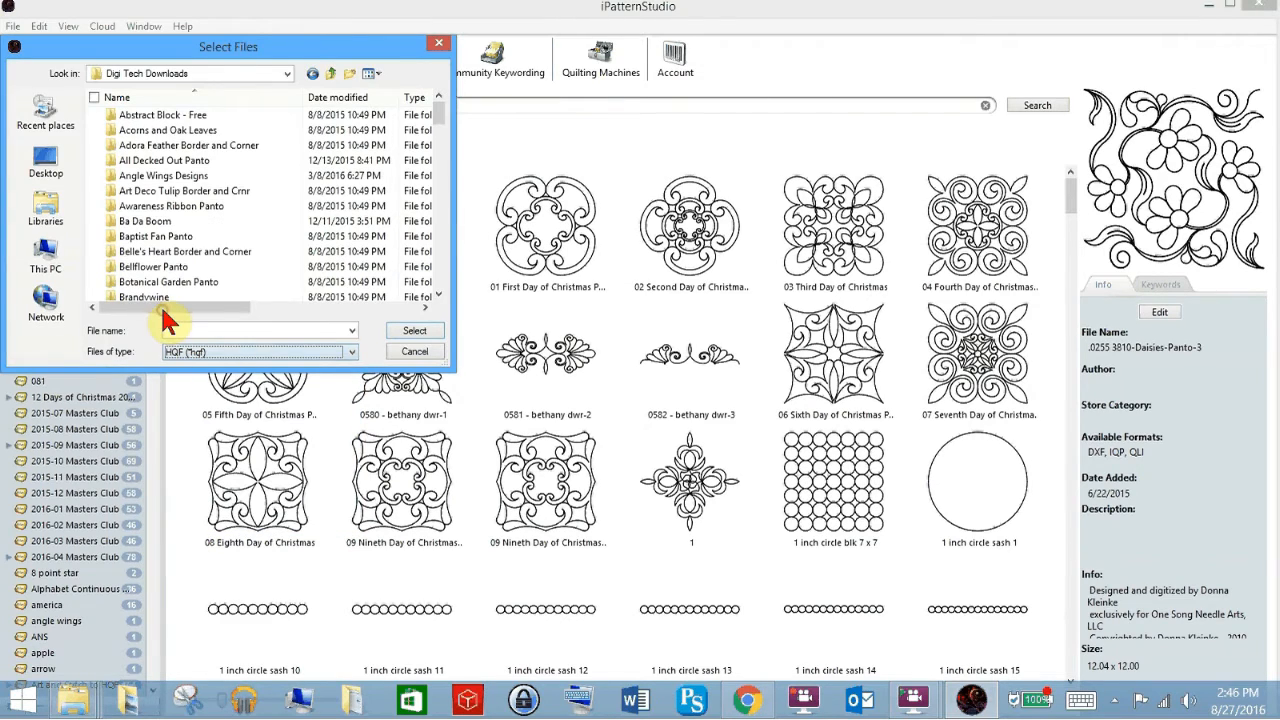
scroll(160, 220, "down", 10)
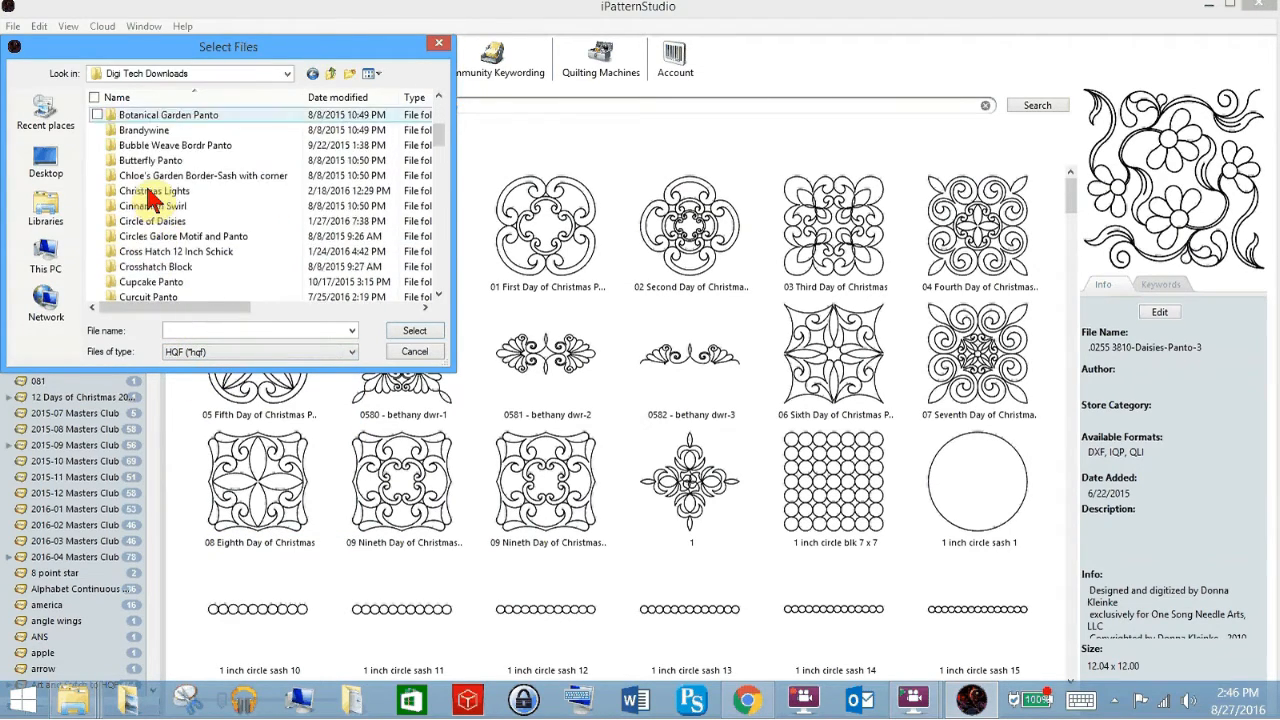
scroll(147, 200, "down", 5)
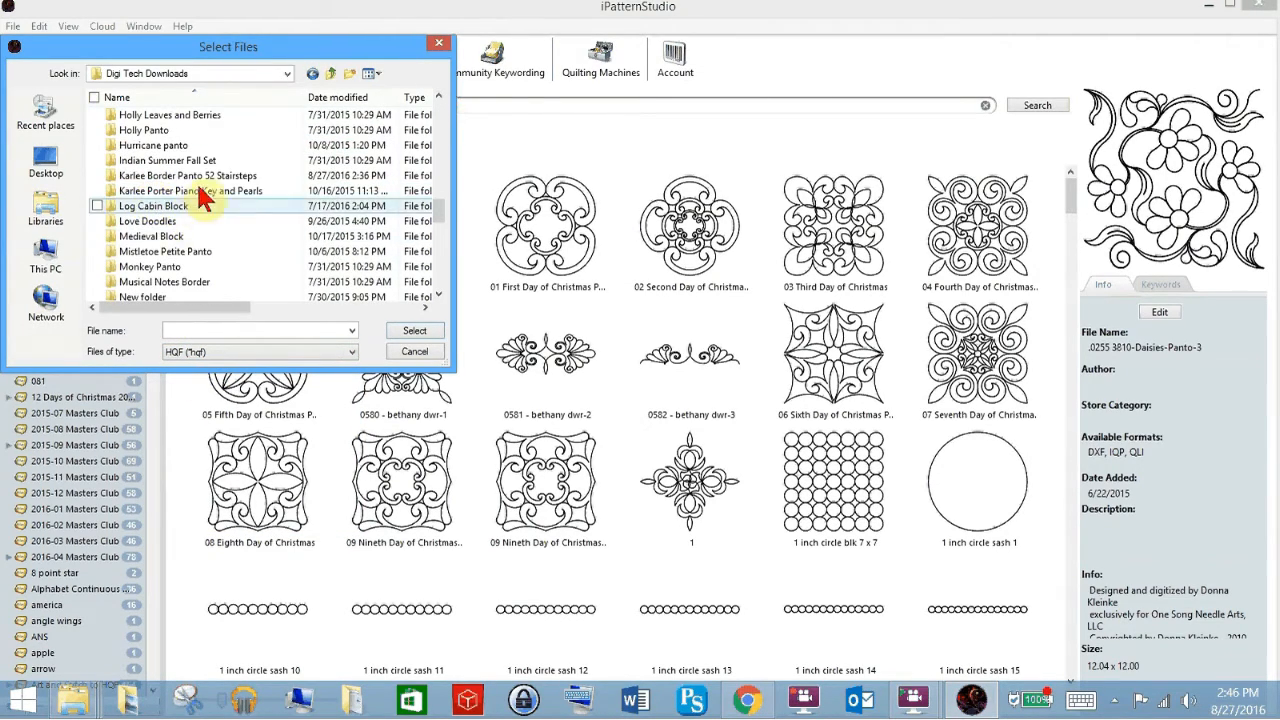
double_click(200, 177)
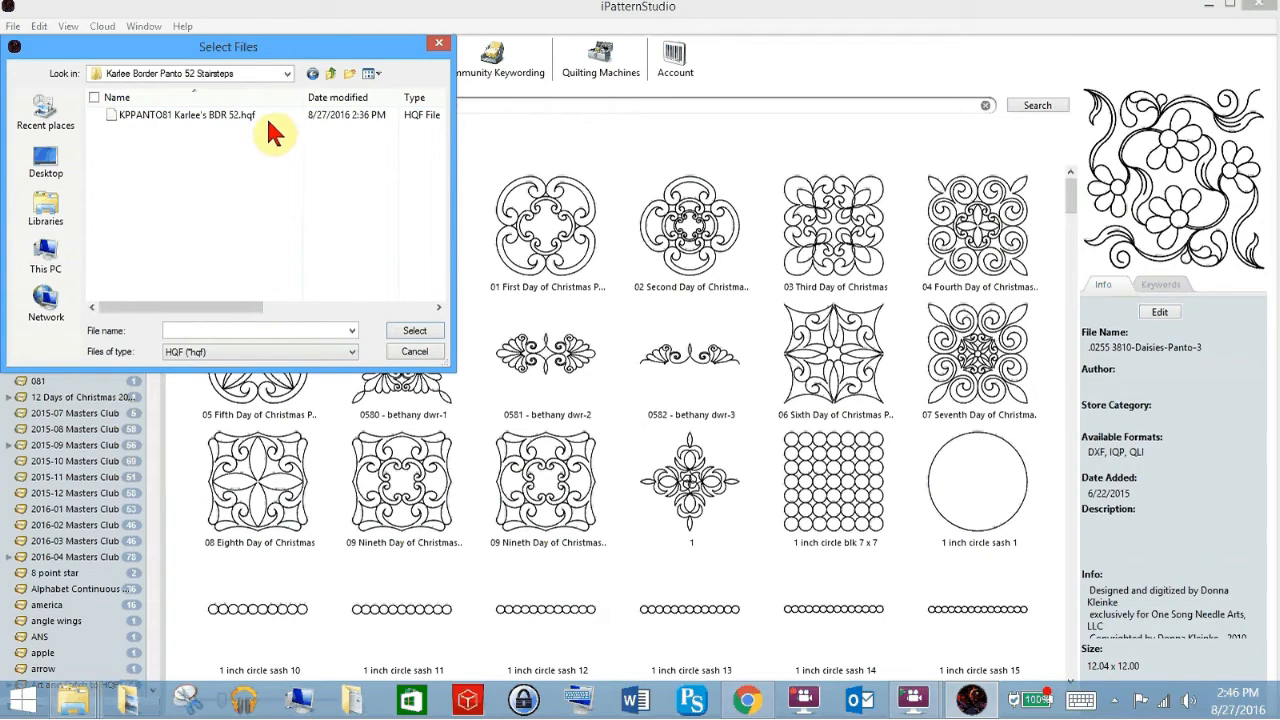
Add KPPANTO81 Karlee's BDR 52.hqf to the pattern library
left_click(205, 362)
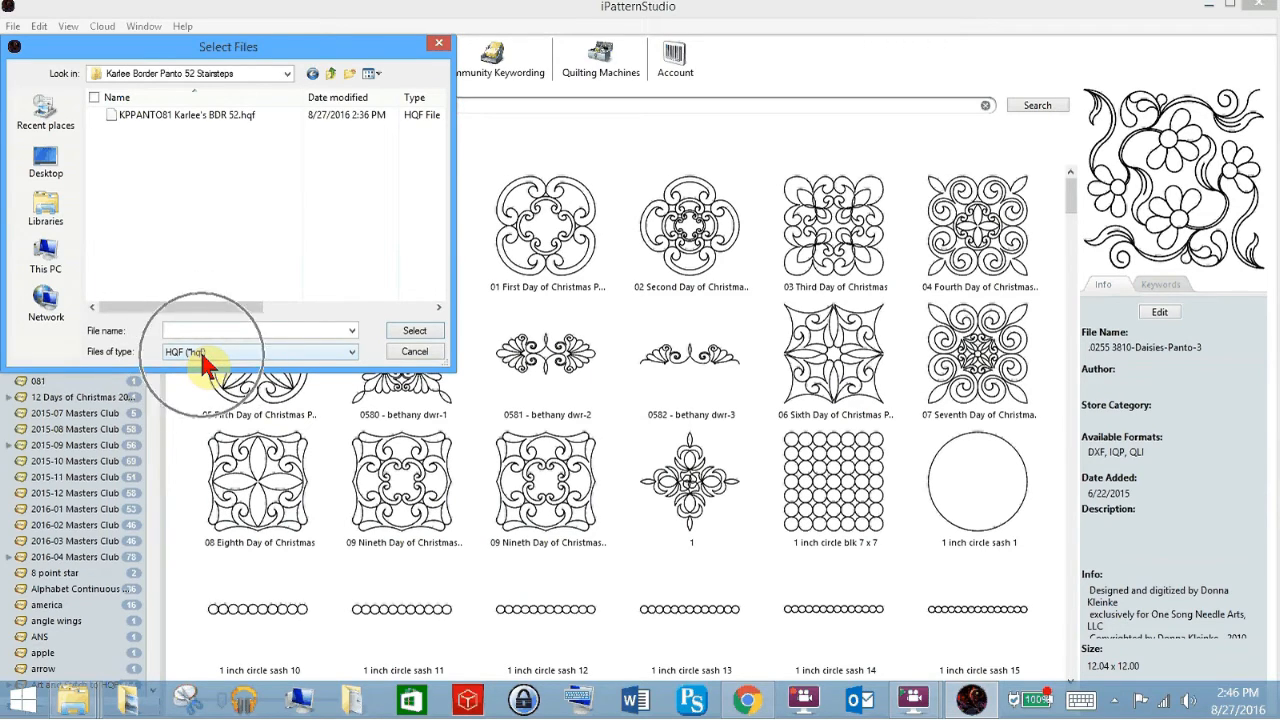
left_click(200, 115)
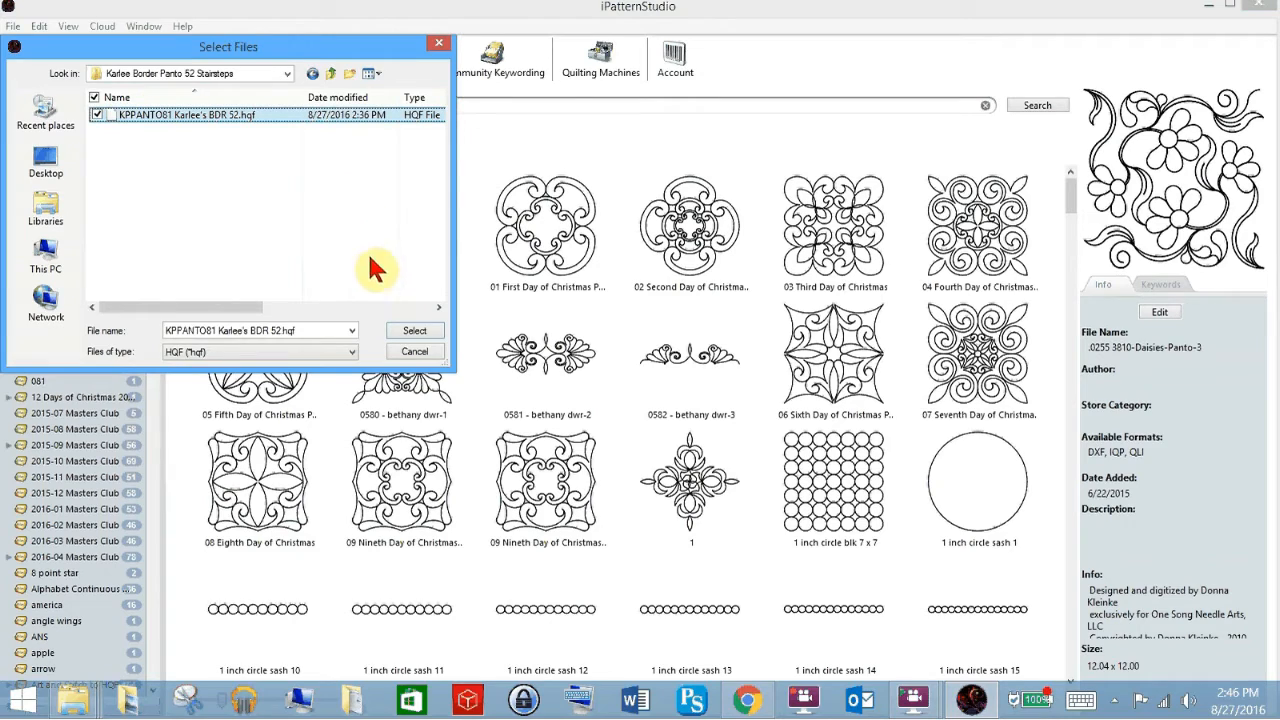
left_click(414, 331)
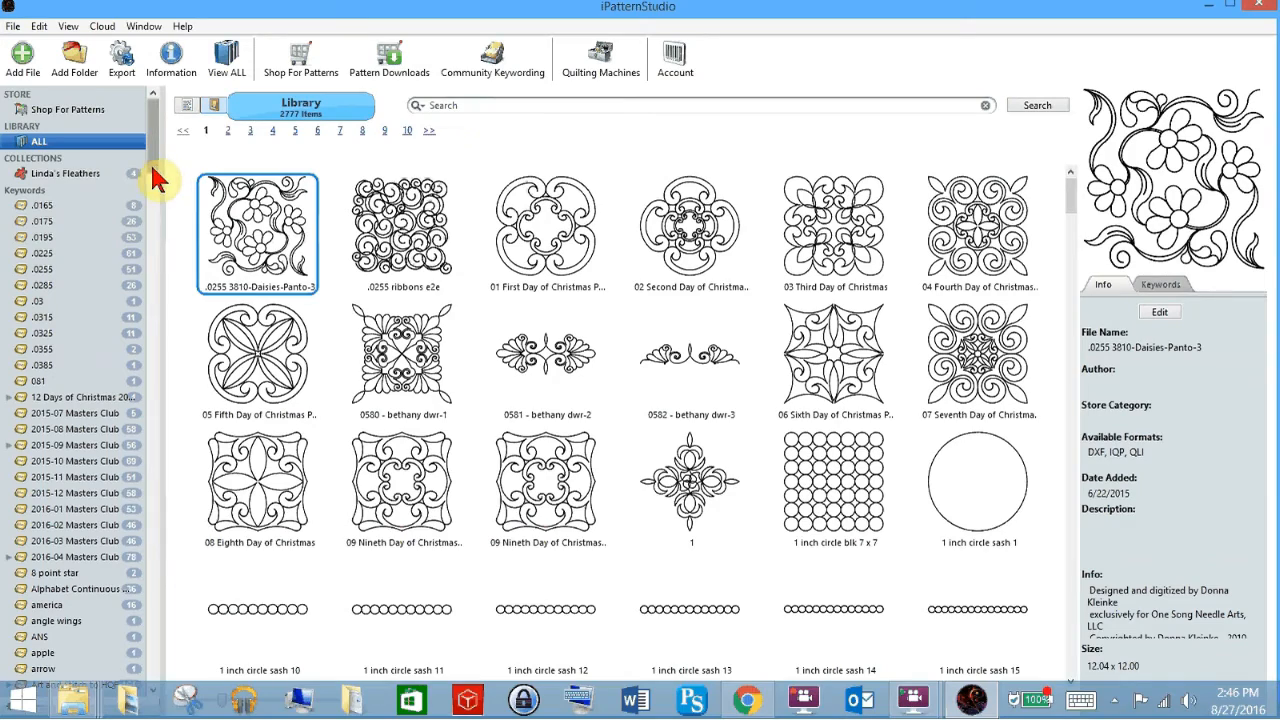
Display the patterns filed under the keyword karlee and look through them
left_click_drag(155, 180, 171, 463)
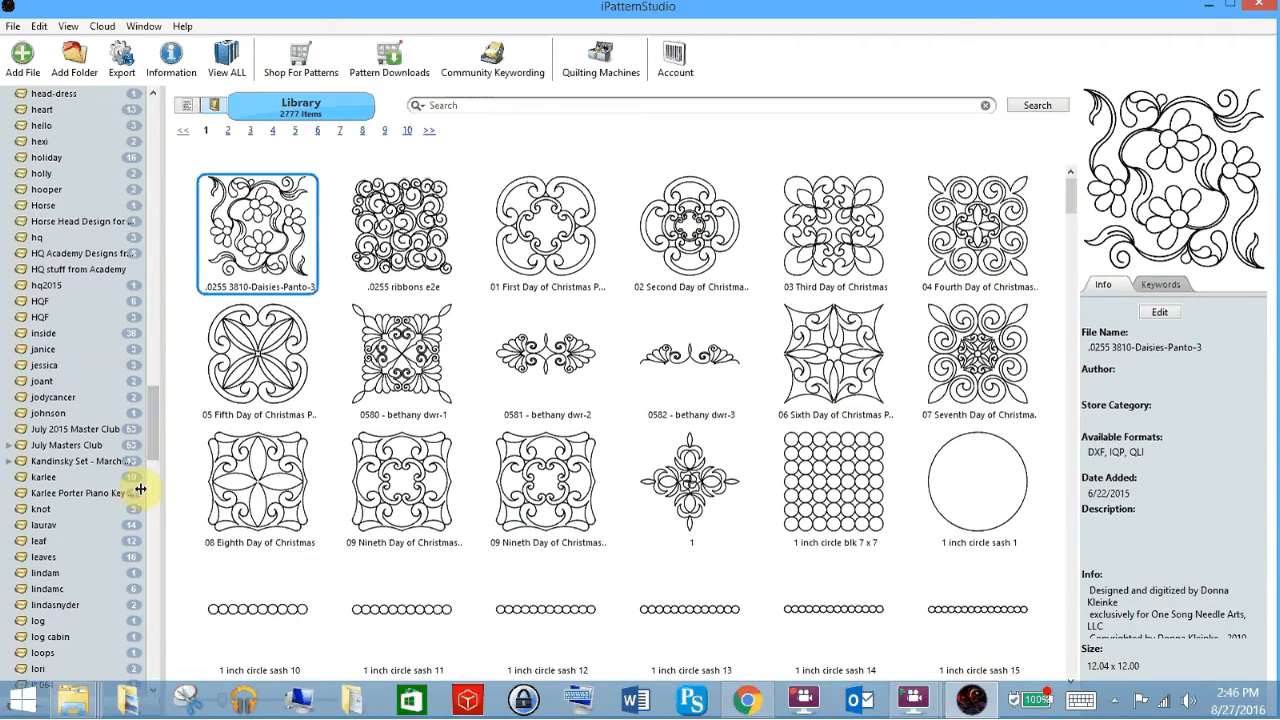
left_click(44, 478)
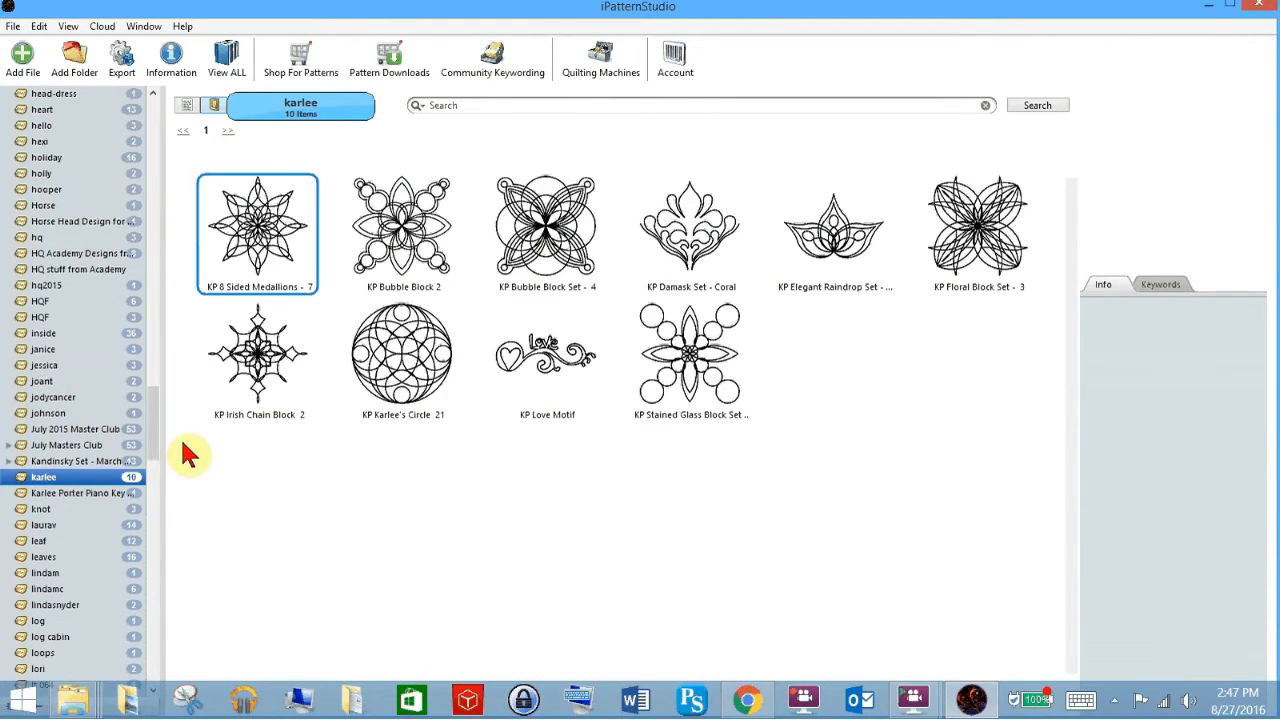
double_click(403, 378)
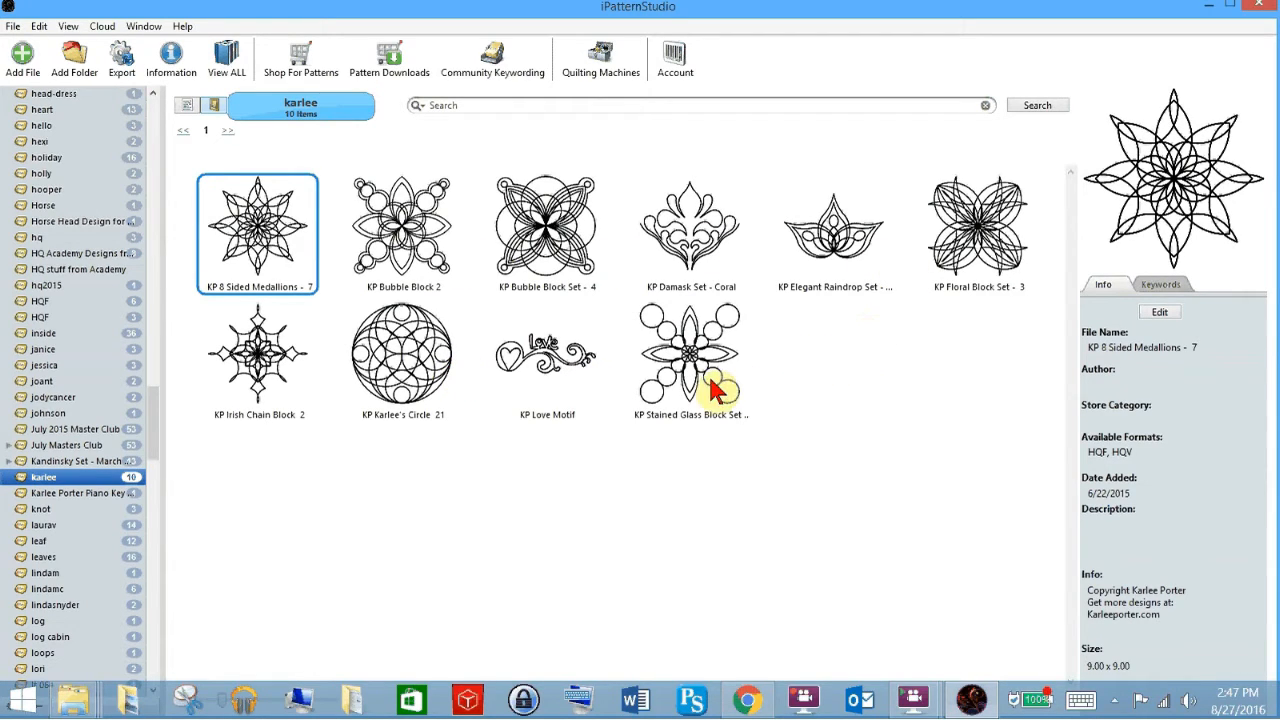
Show all library patterns and search them for 52
left_click(465, 105)
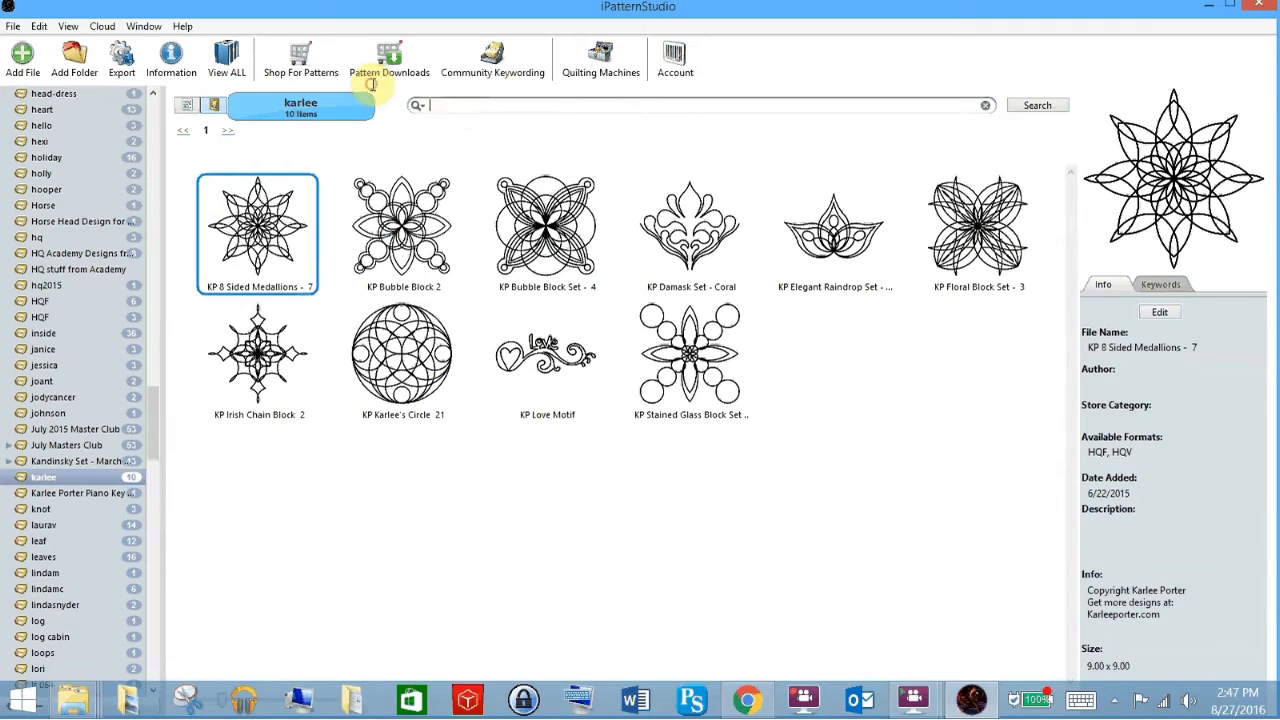
left_click(227, 57)
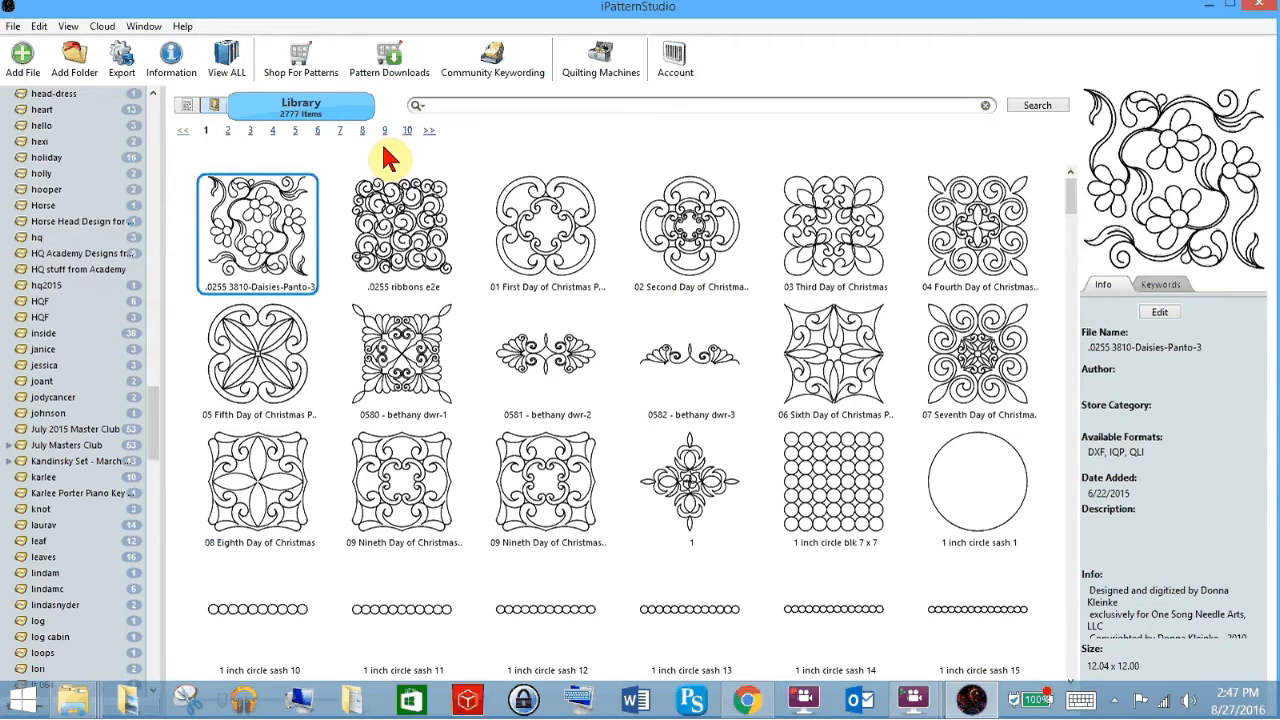
type("52")
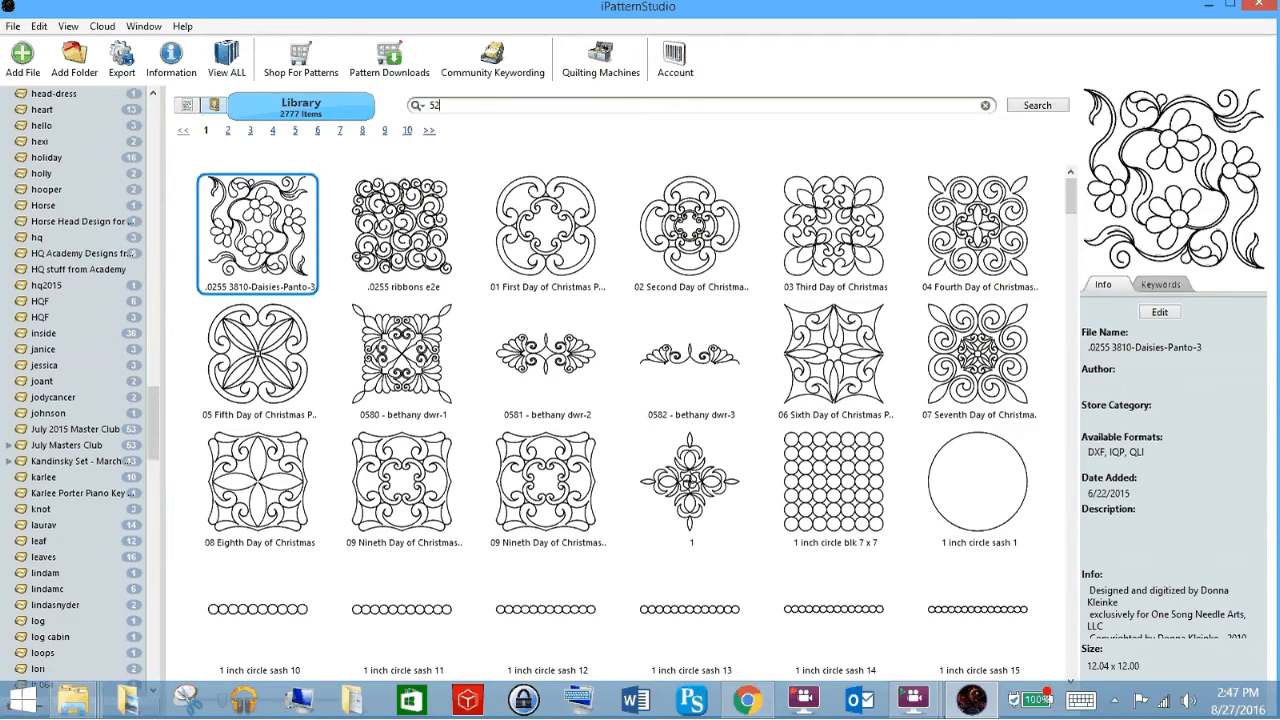
key("Return")
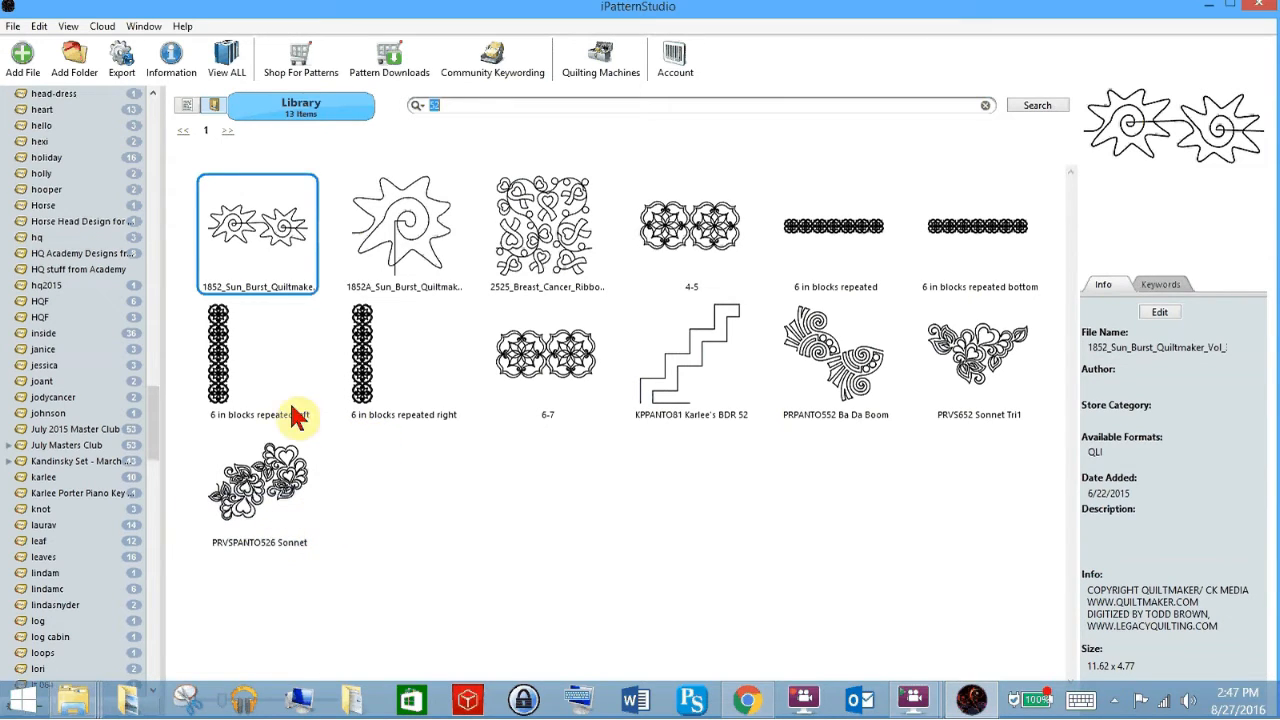
Open the details of KPPANTO81 Karlee's BDR 52, review its info, size and keywords fields, and save the record
double_click(690, 385)
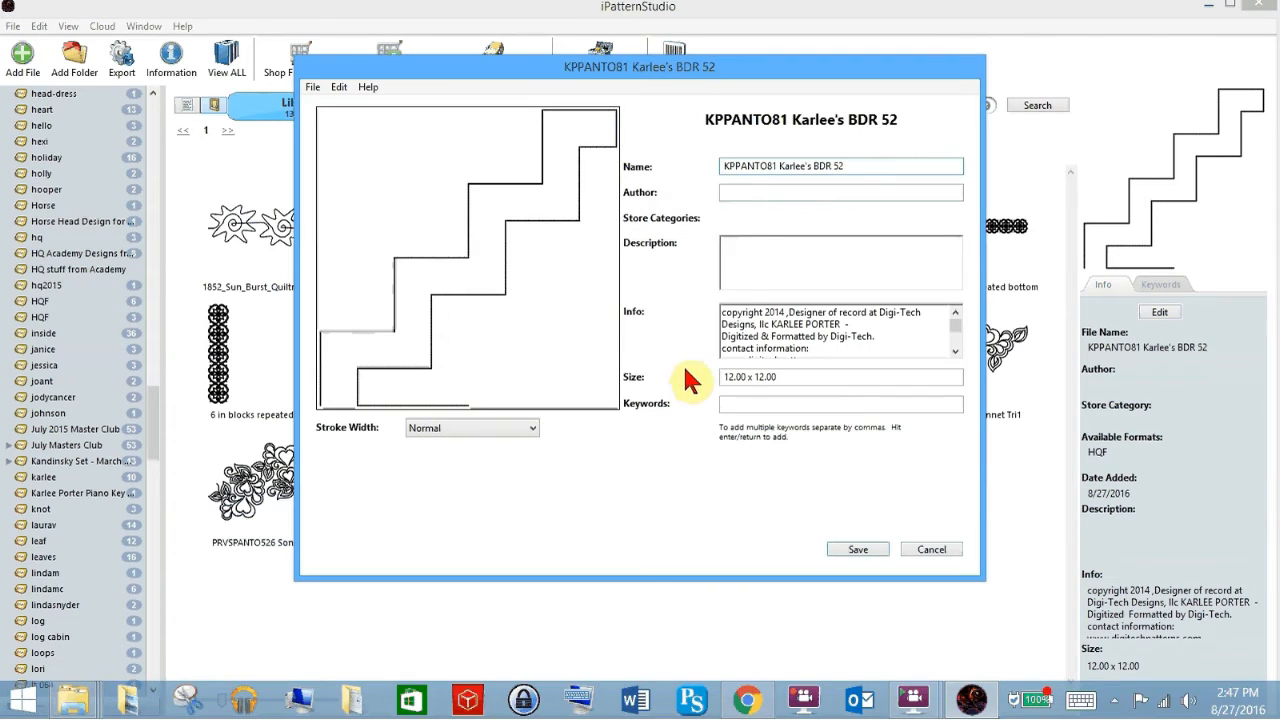
left_click(787, 317)
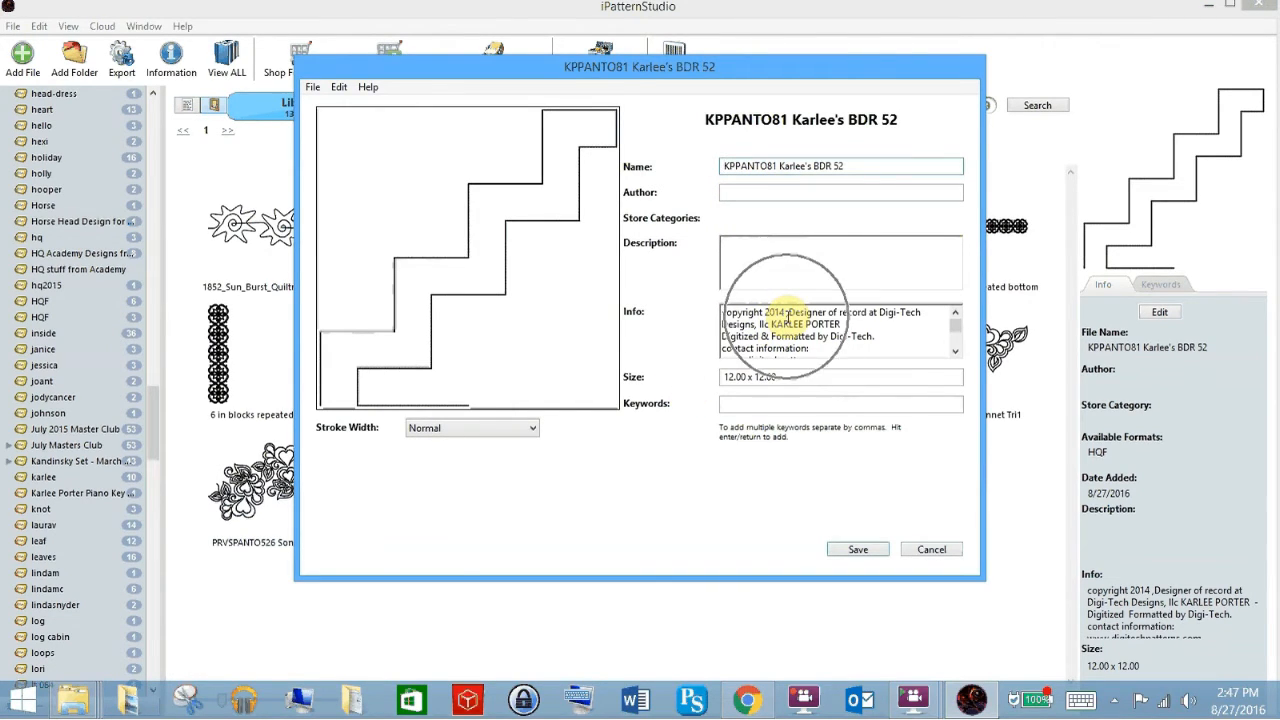
left_click(771, 379)
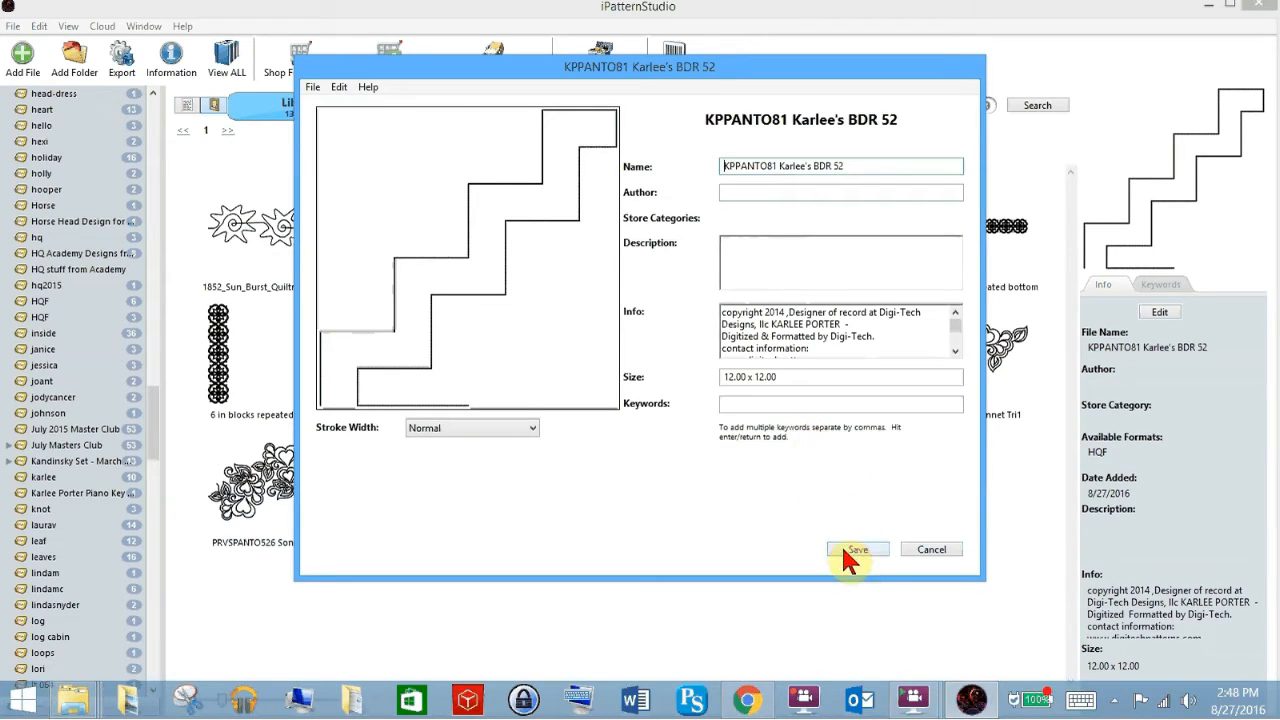
left_click(747, 406)
left_click(852, 550)
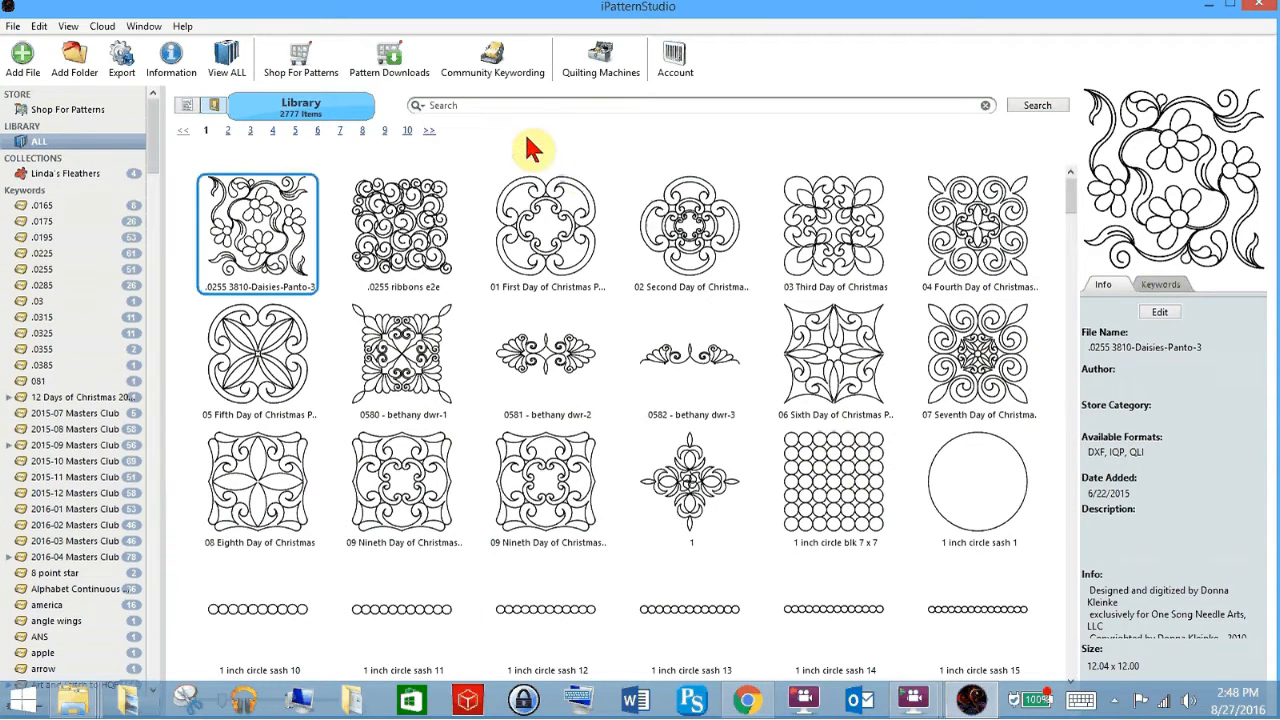
Search the whole library for 52 again and select KPPANTO81 Karlee's BDR 52 in the results
left_click(507, 106)
type("S")
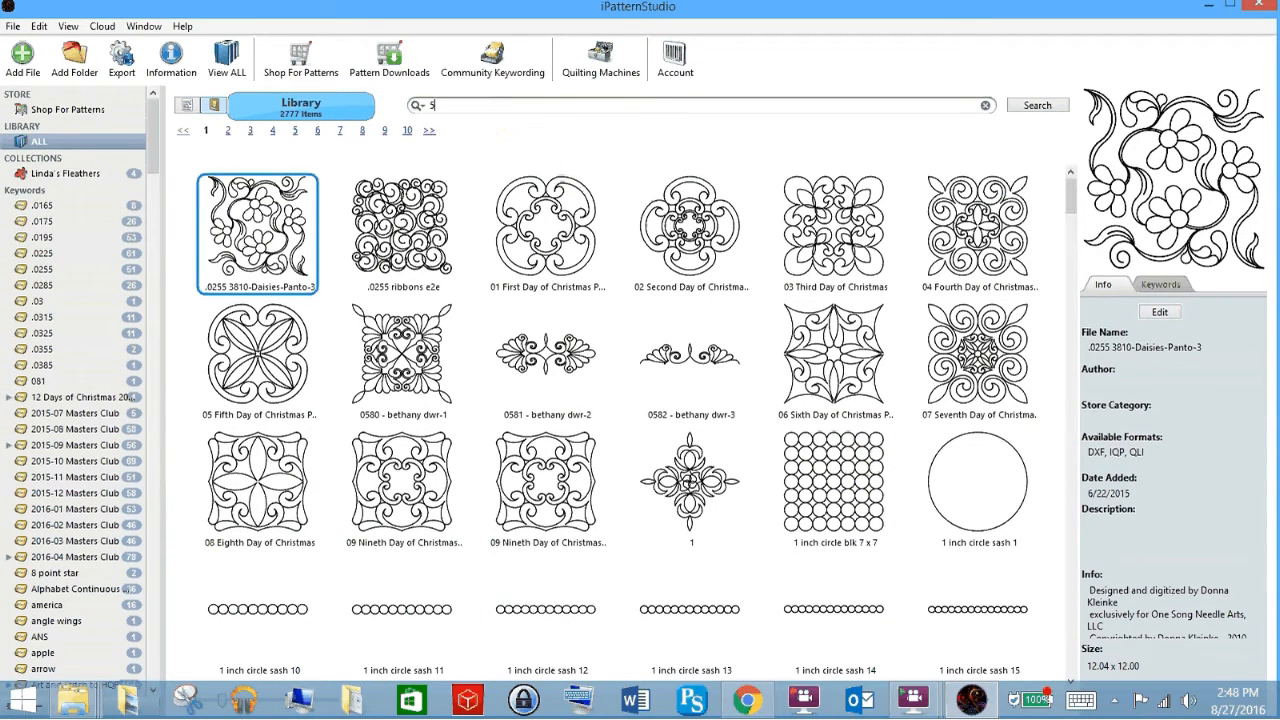
type("2")
key("Return")
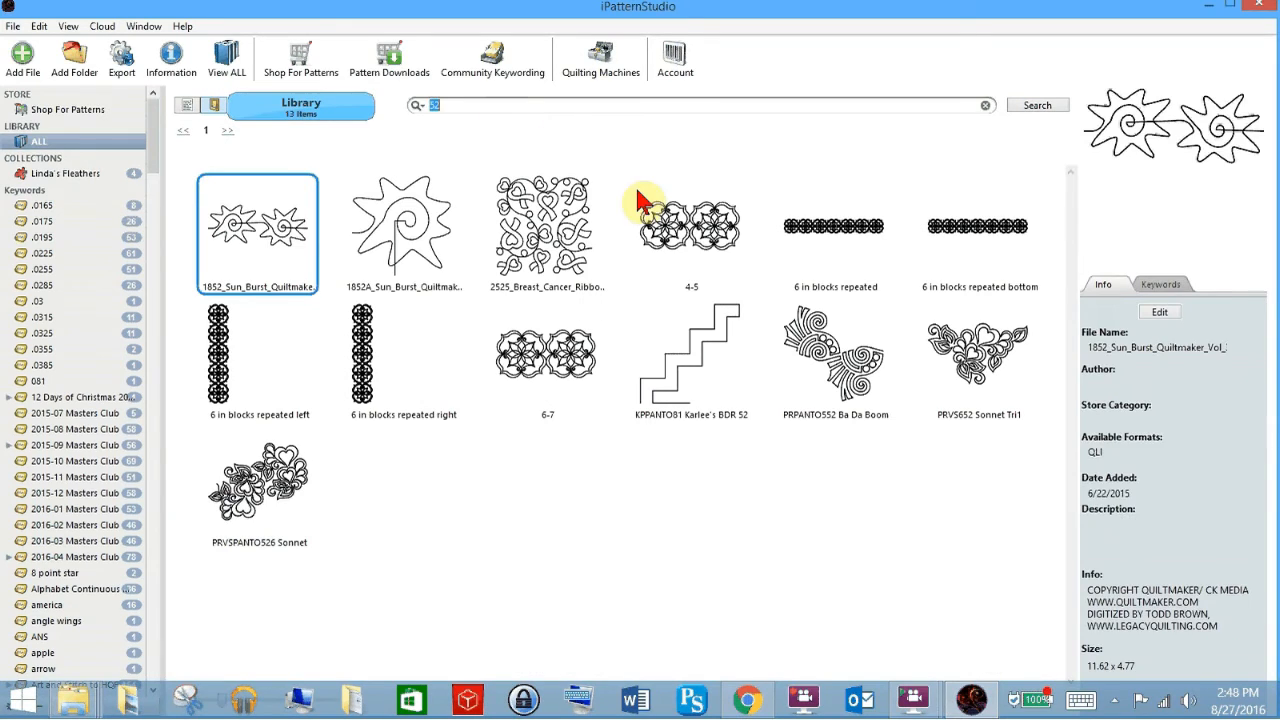
left_click(676, 346)
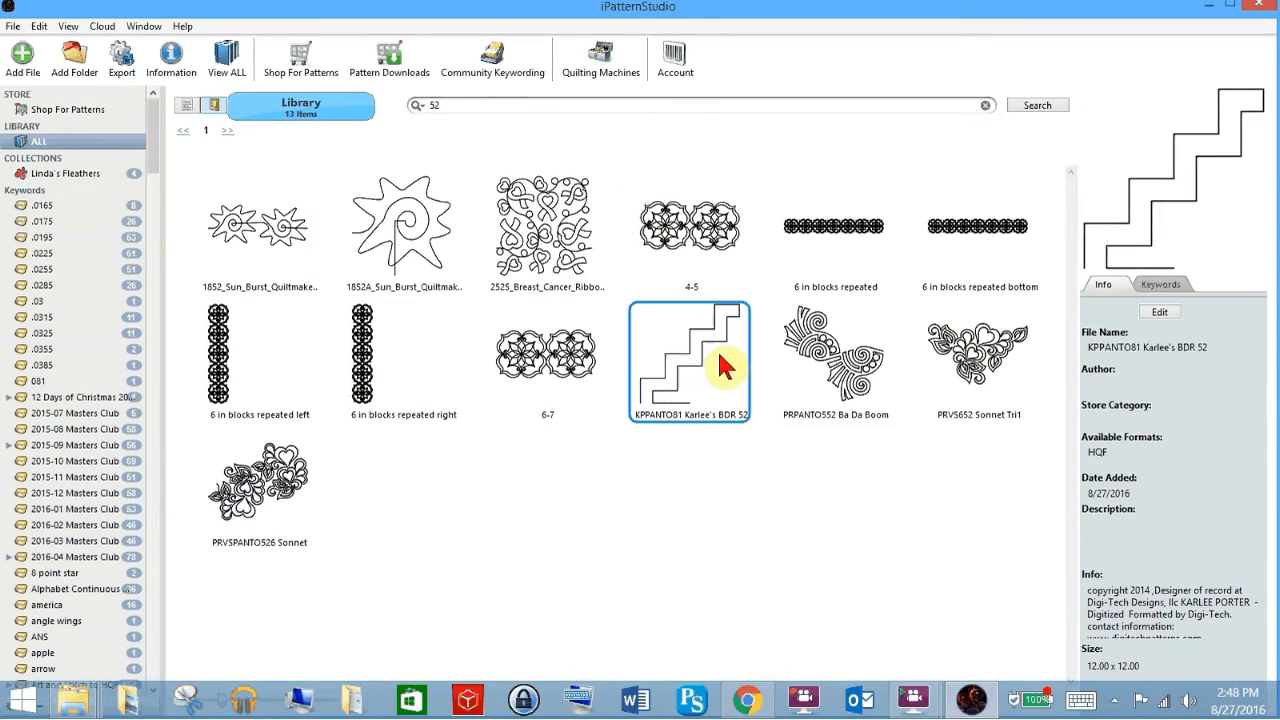
Add the keywords panto, border, karlee and stairs to the selected Karlee's BDR 52 pattern
left_click(1152, 288)
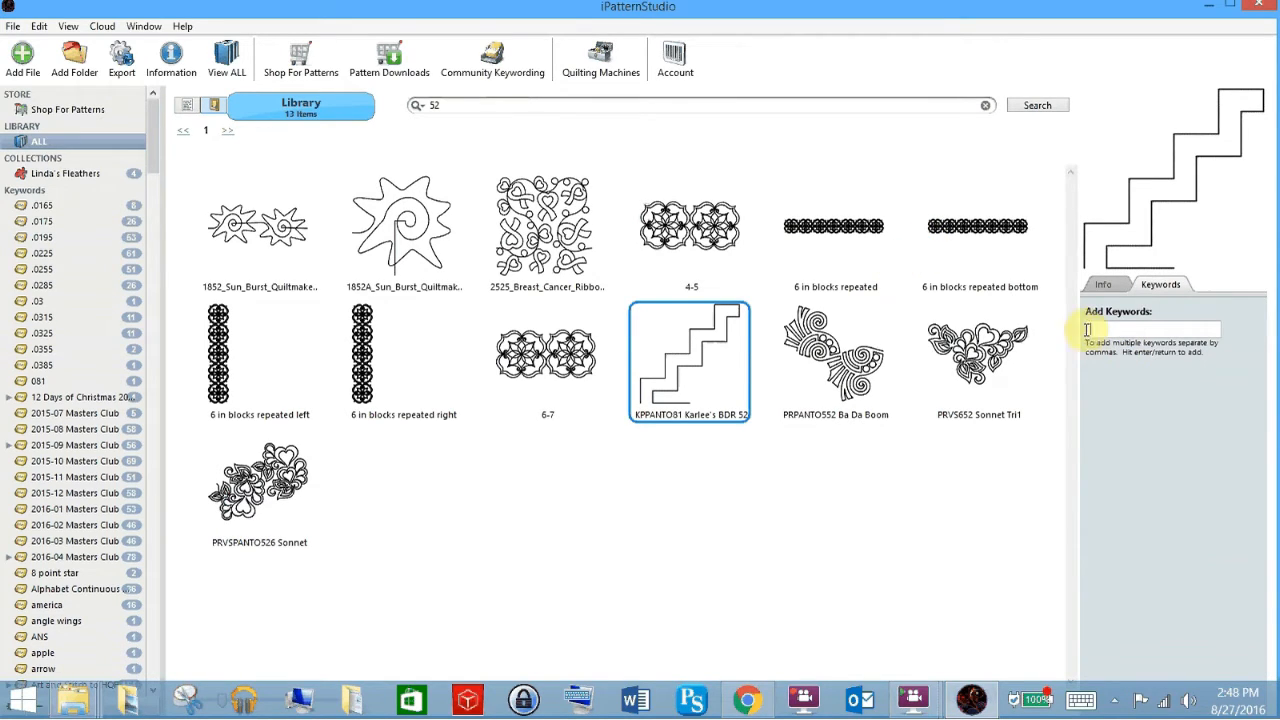
key("ctrl")
key("ctrl")
key("ctrl")
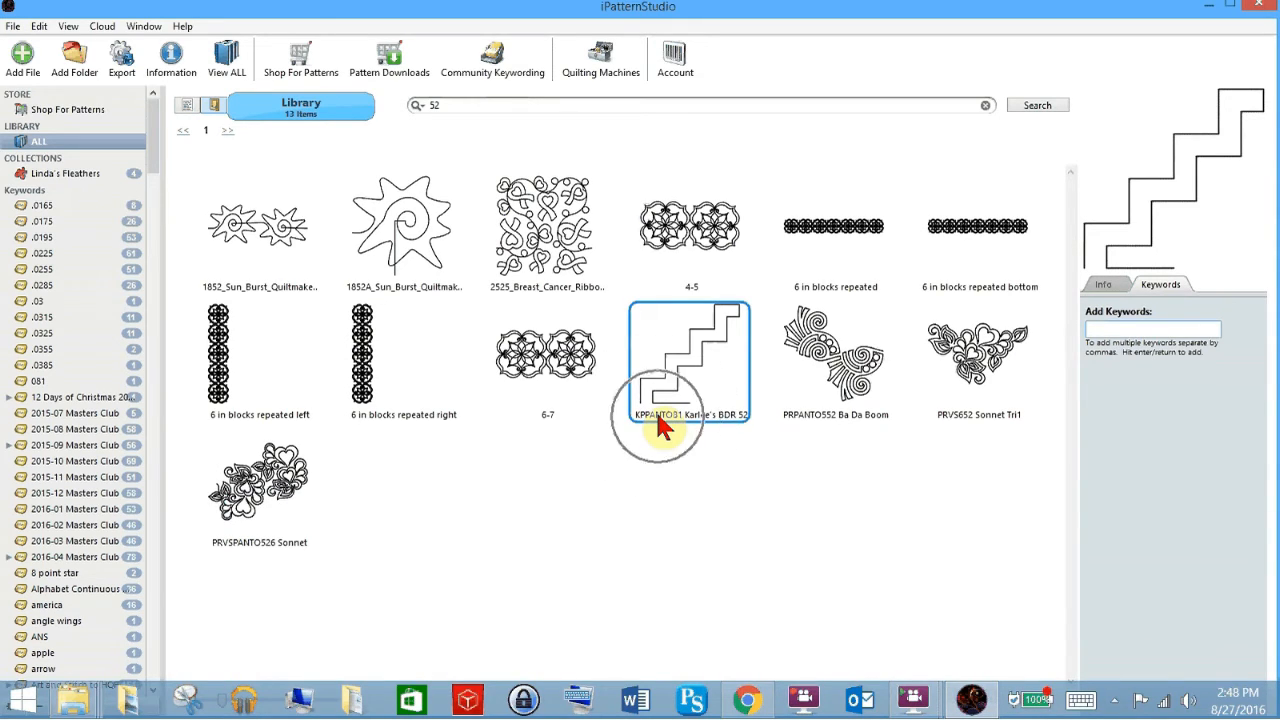
key("ctrl")
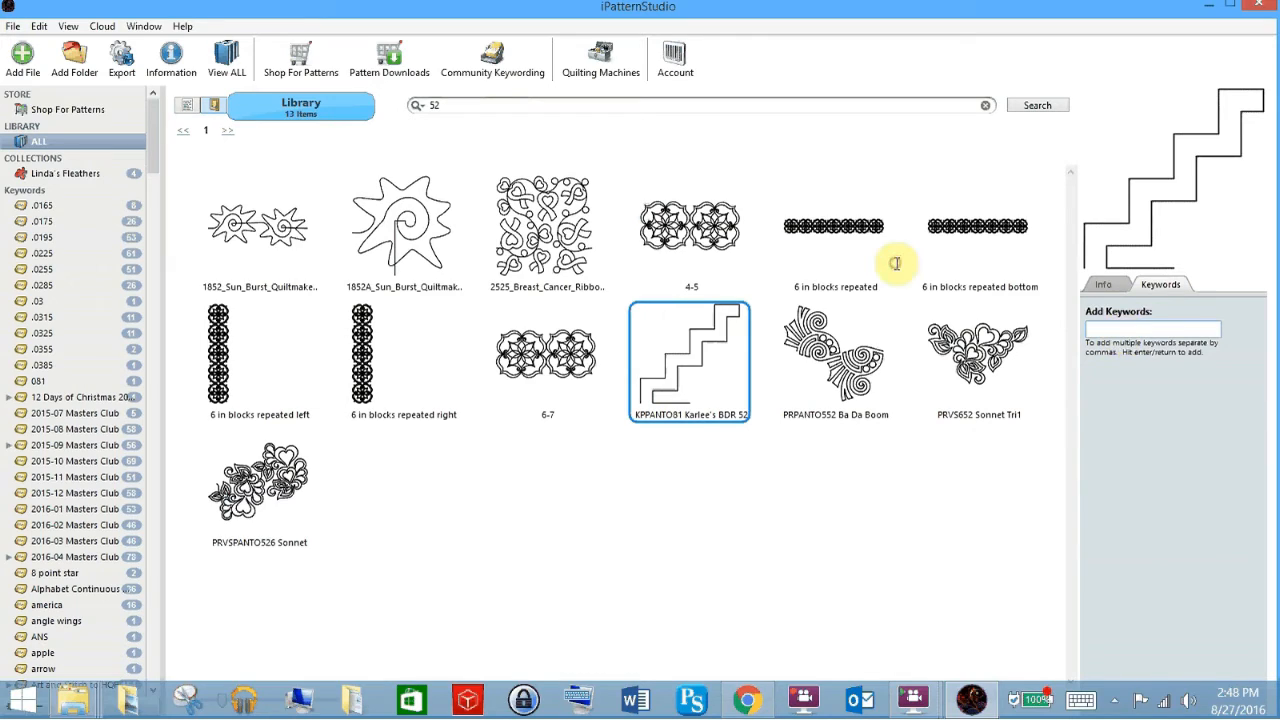
type("panto, border, karlee, stairs")
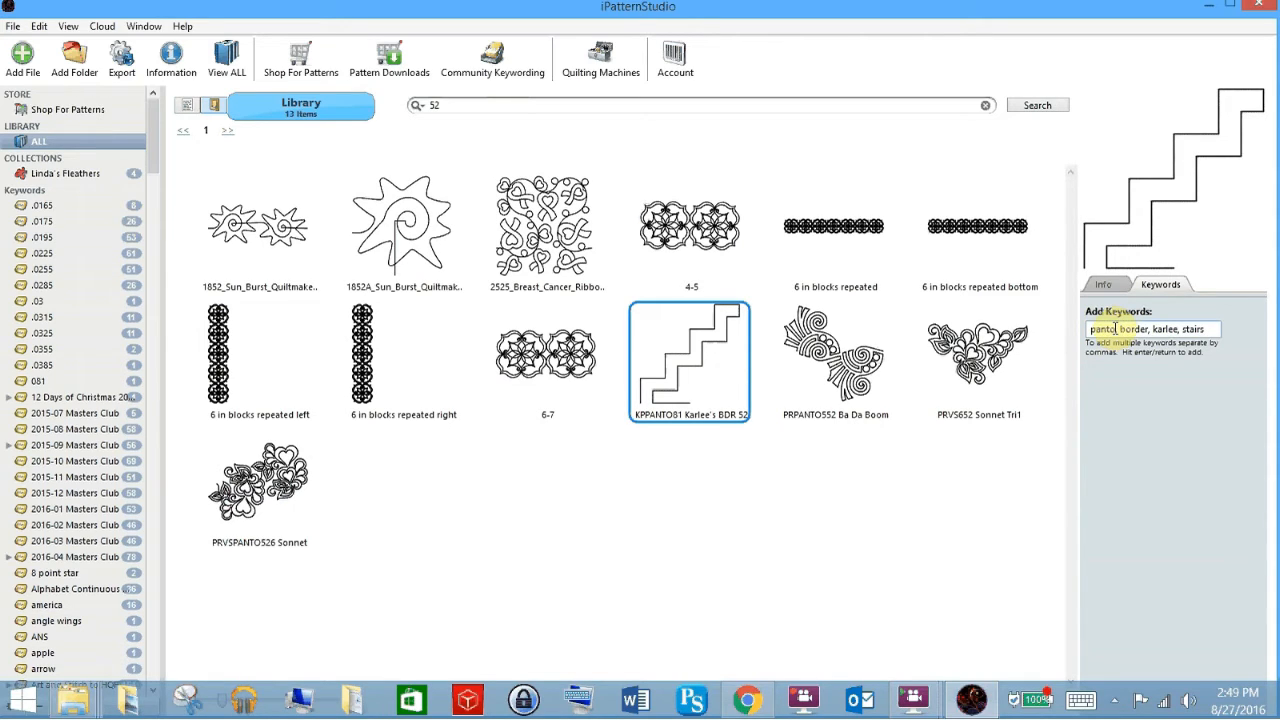
key("Return")
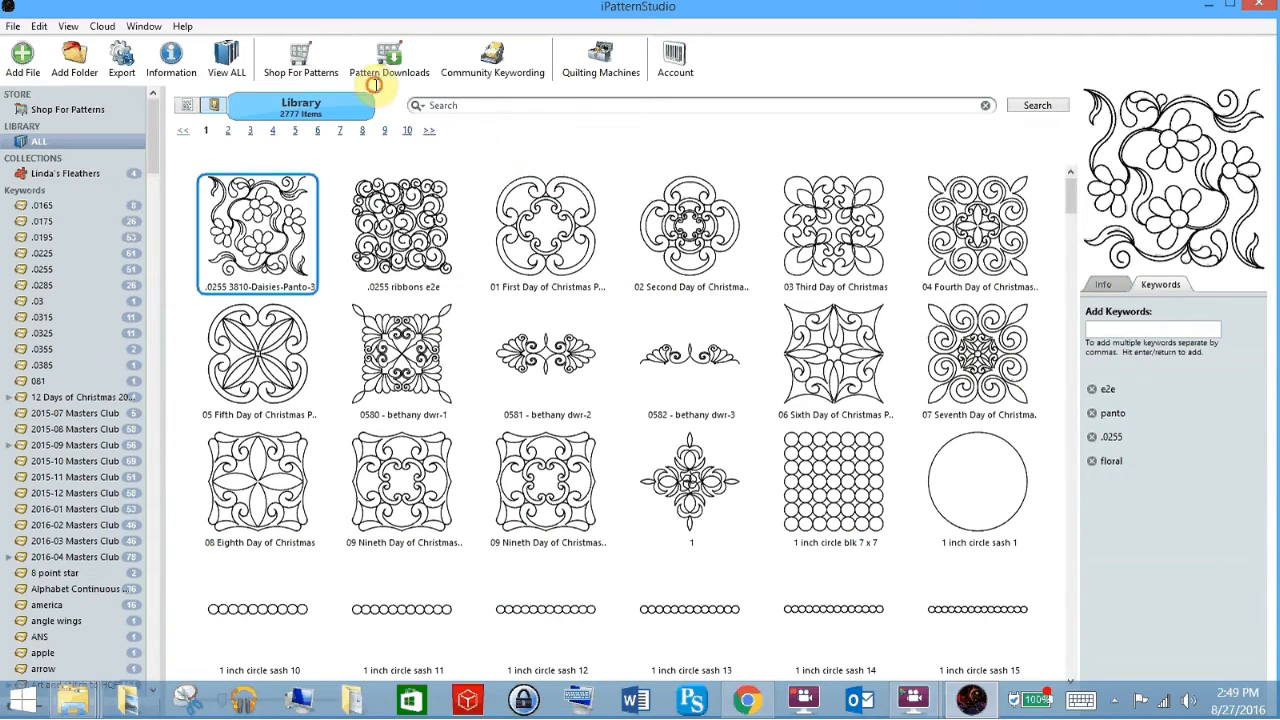
Search the library for karlee and select KPPANTO81 Karlee's BDR 52 to check its keywords
left_click(428, 105)
type("karlee")
key("Return")
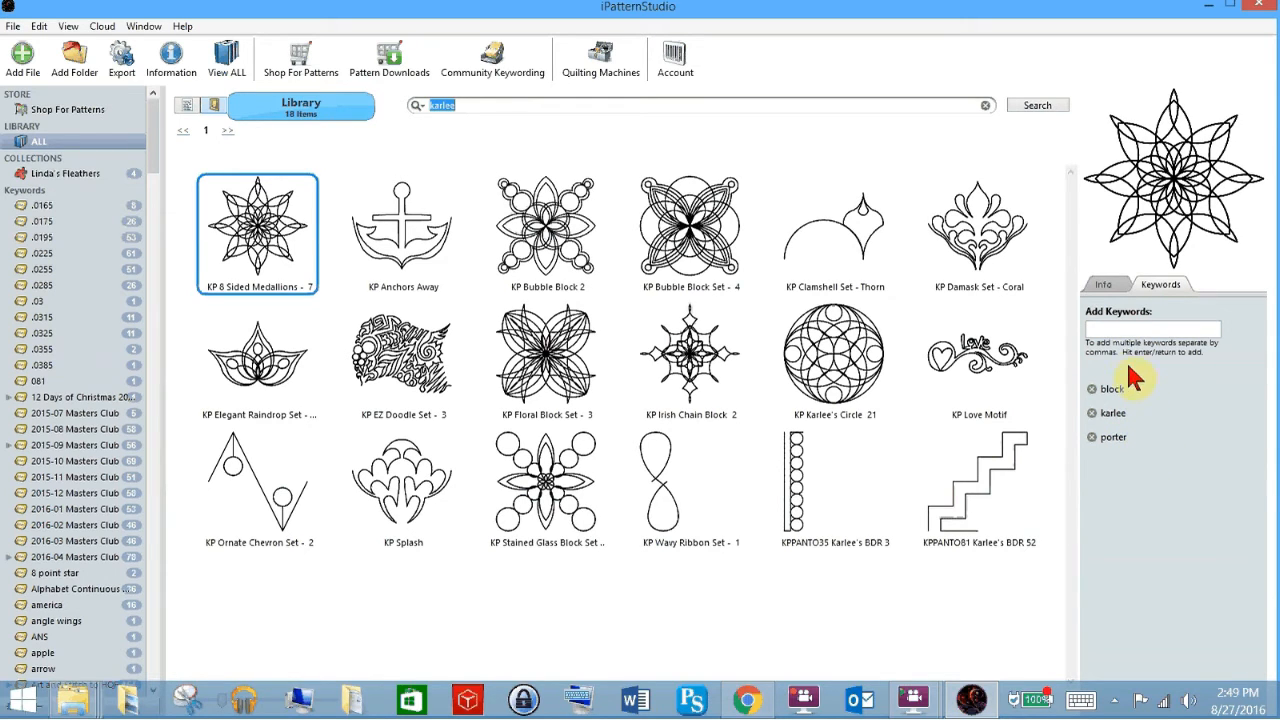
left_click(1018, 488)
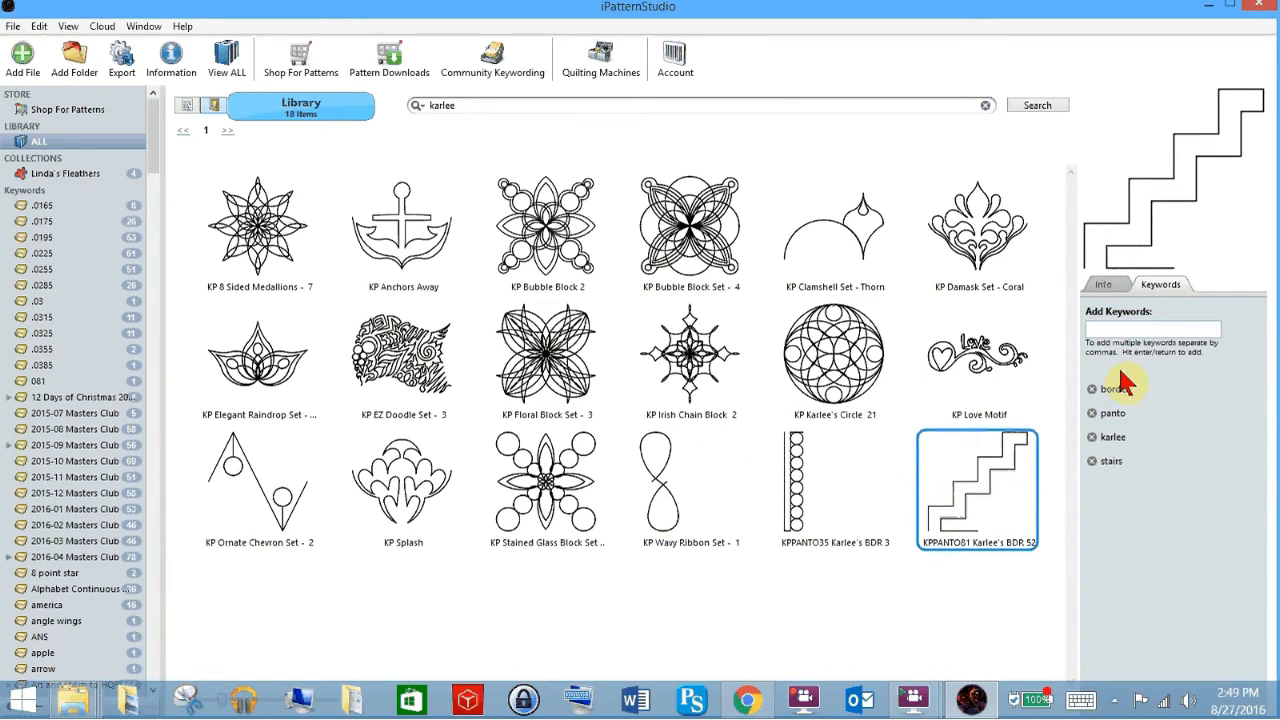
left_click(955, 515)
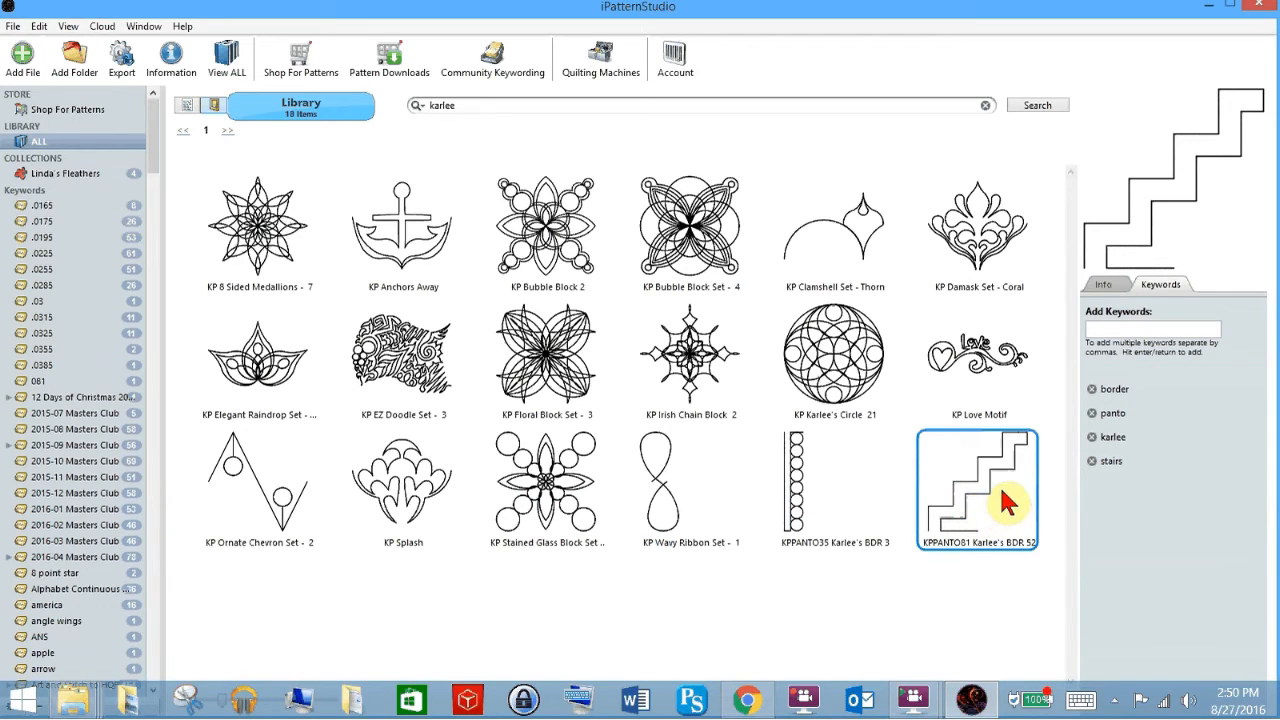
left_click(987, 480)
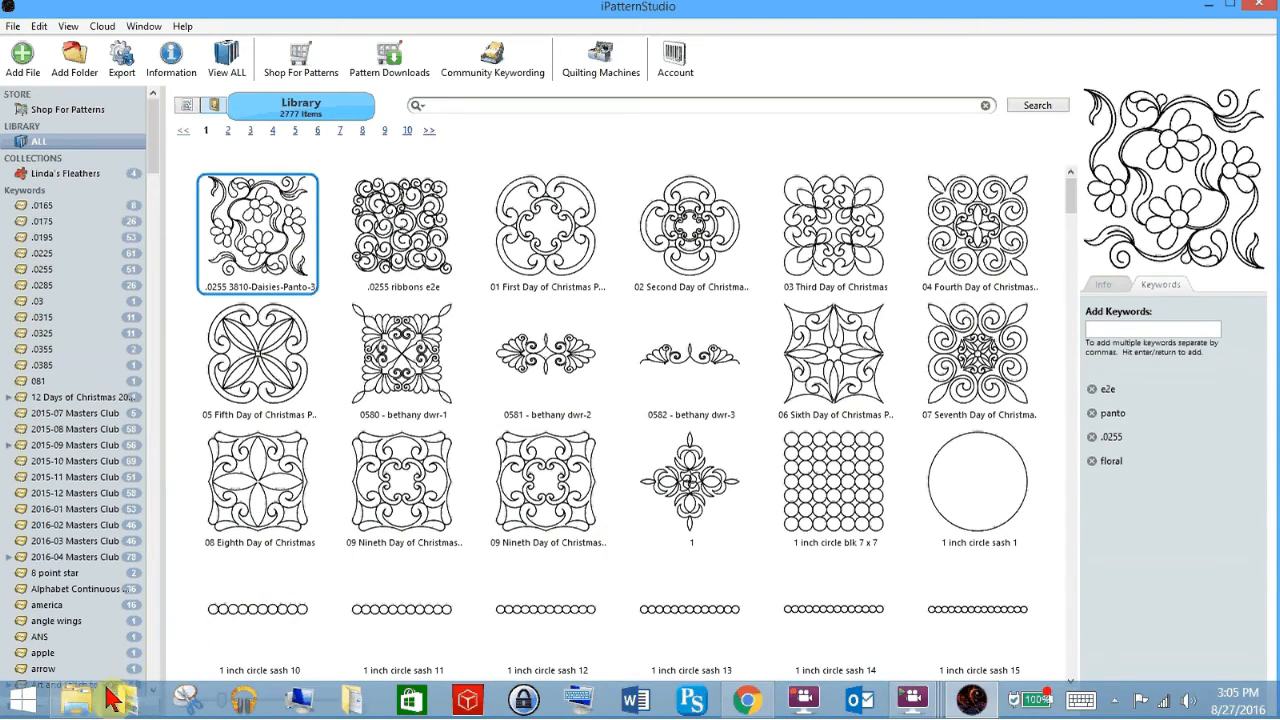
Switch to File Explorer and check the mary's quilt folder on Removable Disk (D:)
mouse_move(86, 703)
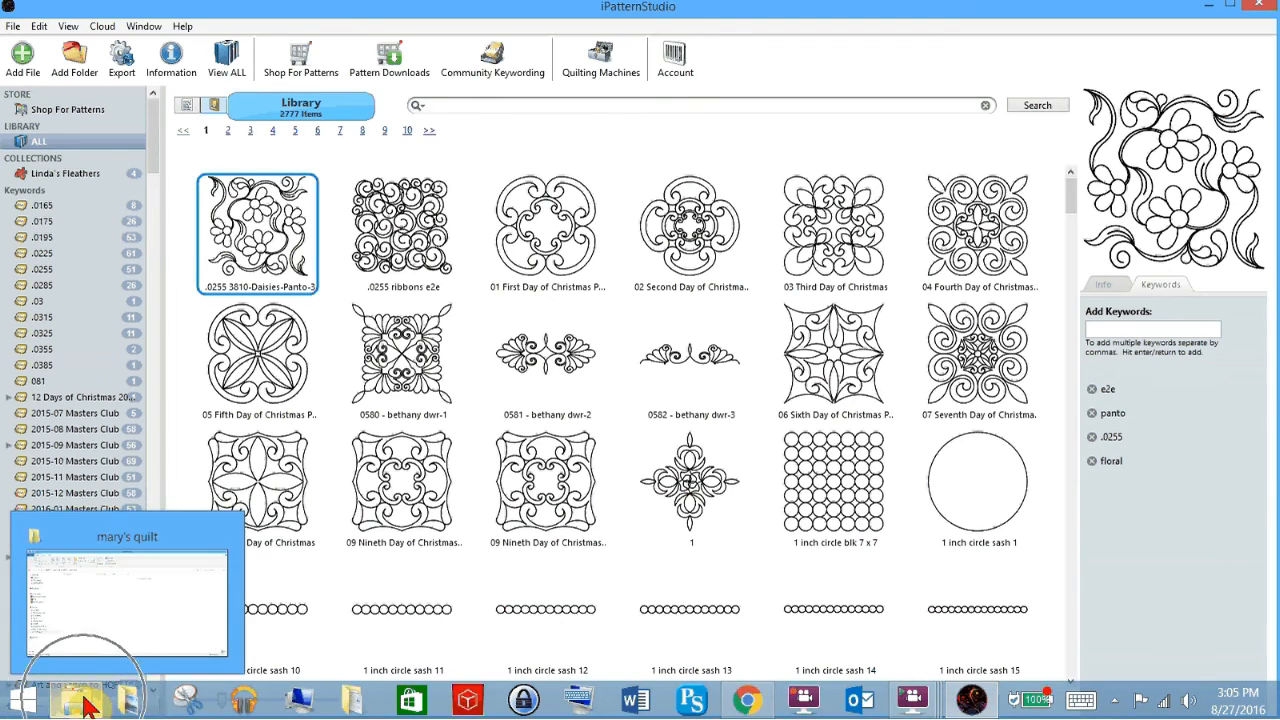
left_click(70, 566)
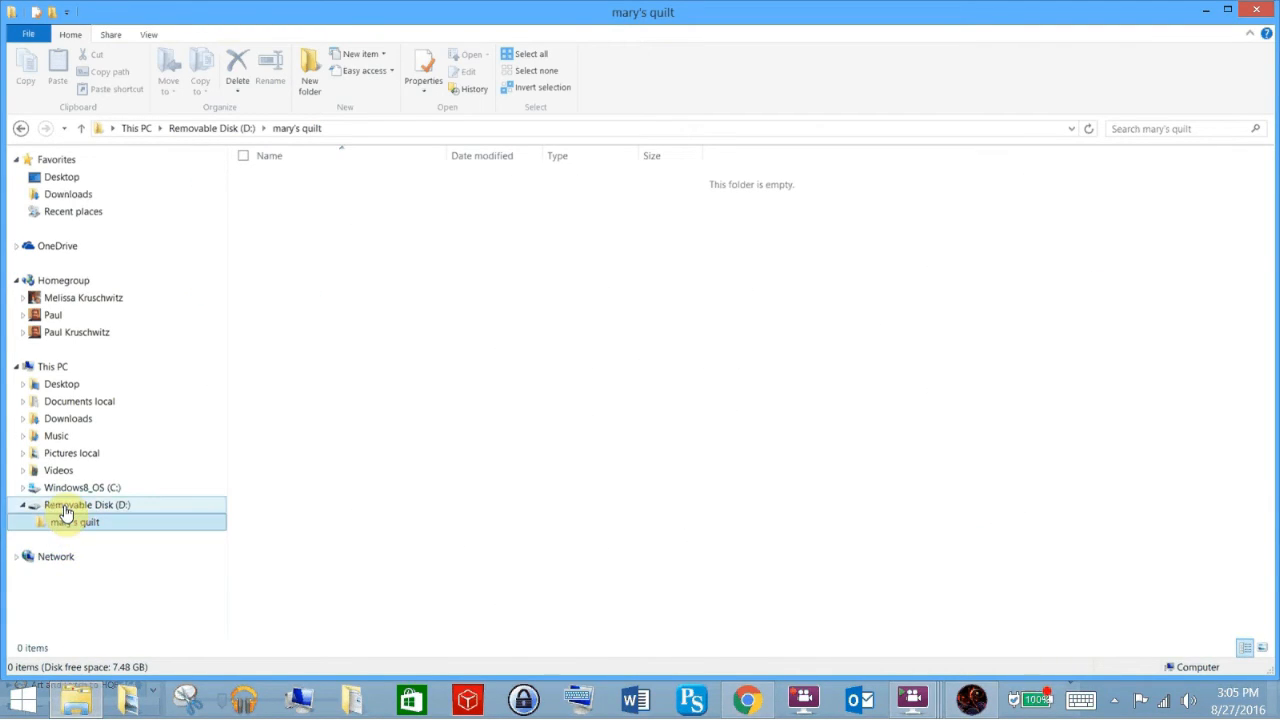
left_click(64, 510)
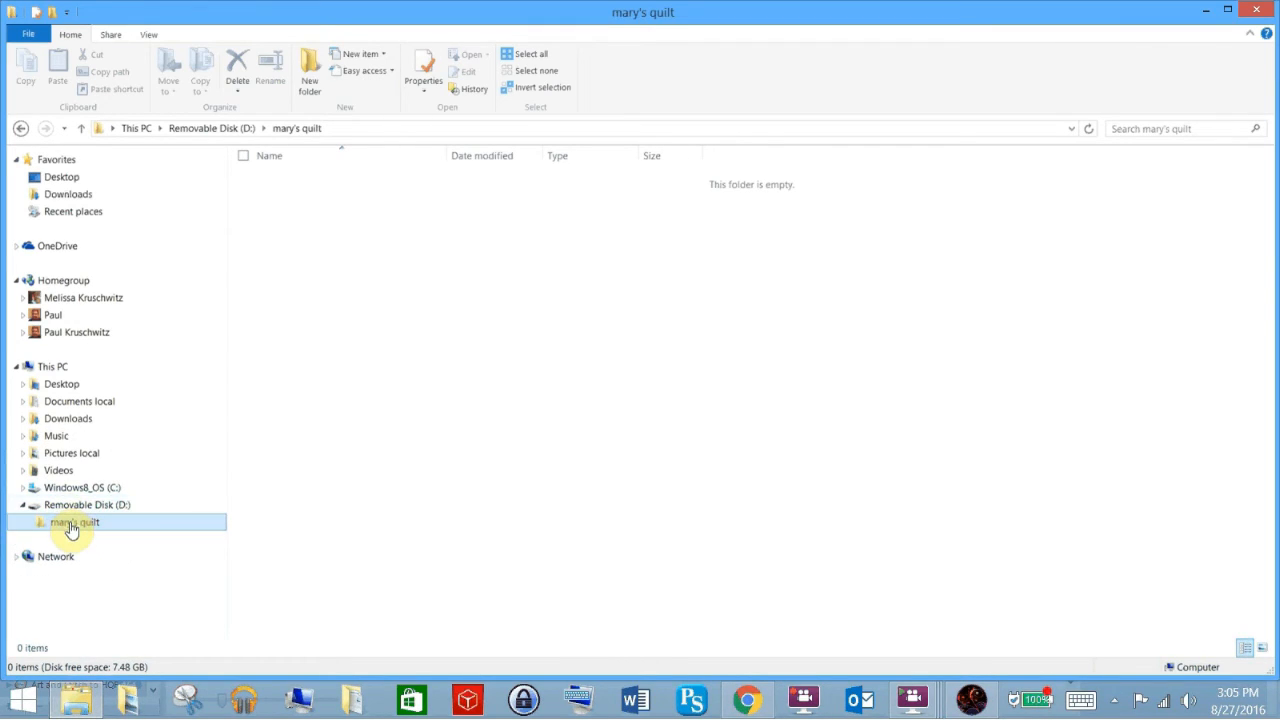
left_click(70, 530)
Return to iPatternStudio and search the library for karlee to bring up the Karlee's BDR 52 pattern
left_click(978, 706)
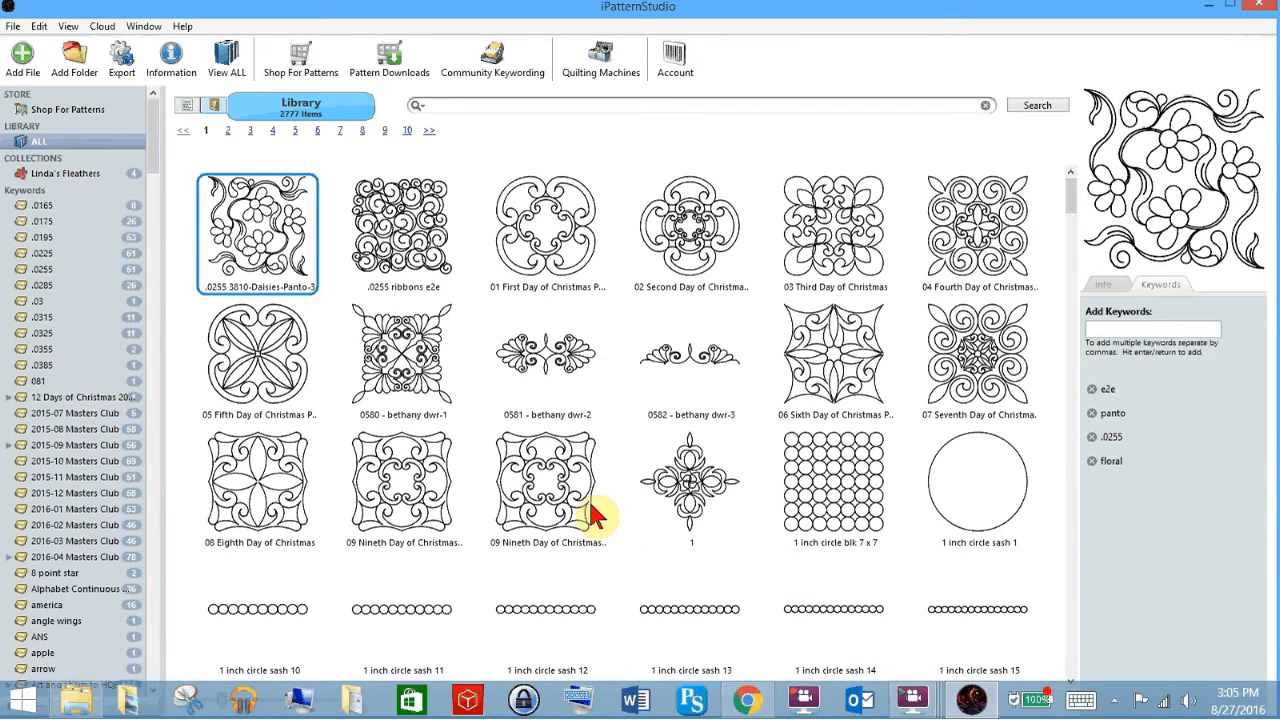
type("karlee")
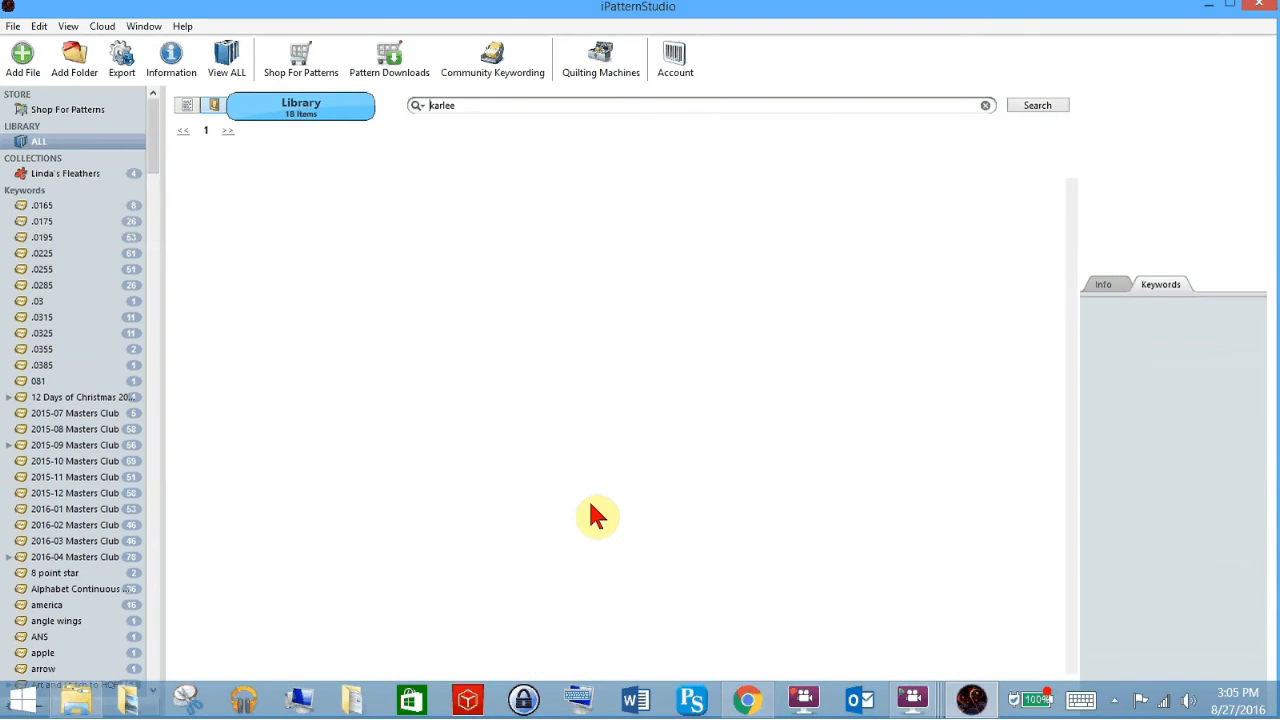
left_click(779, 391)
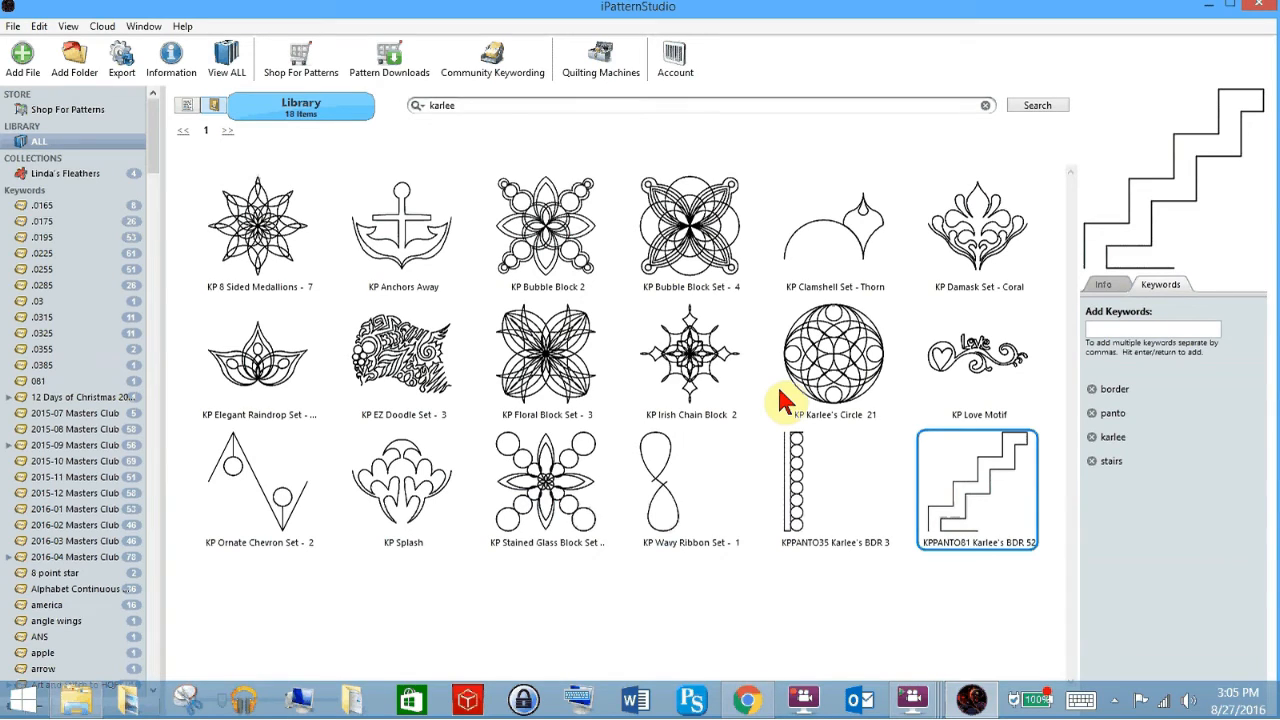
Export the KPPANTO81 Karlee's BDR 52 pattern to the mary's quilt folder on Removable Disk (D:)
right_click(972, 487)
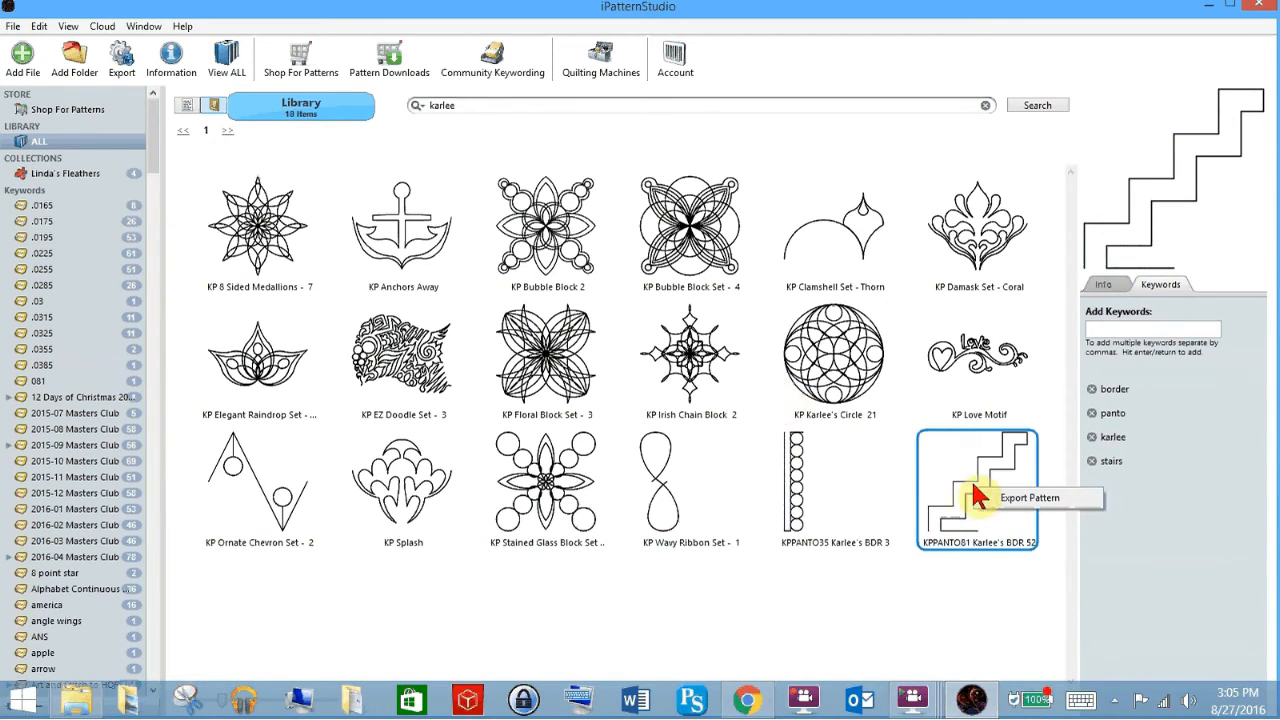
left_click(1021, 495)
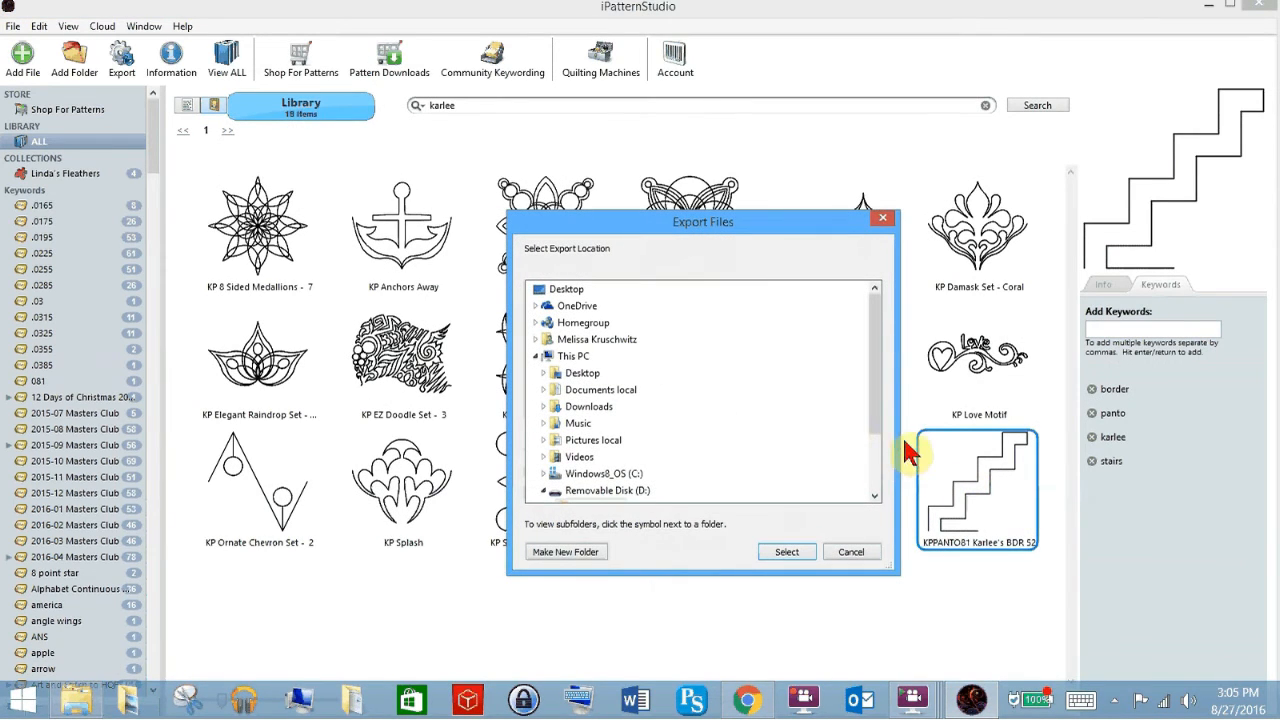
left_click_drag(876, 392, 880, 445)
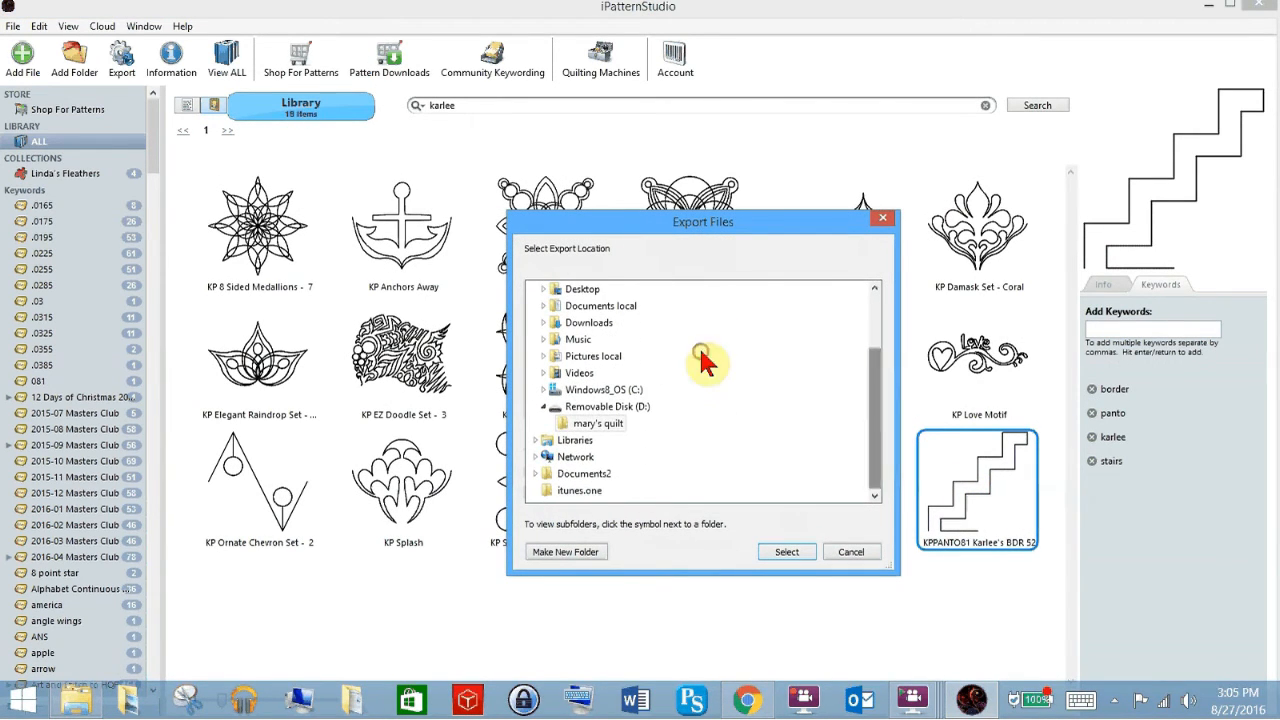
left_click(592, 408)
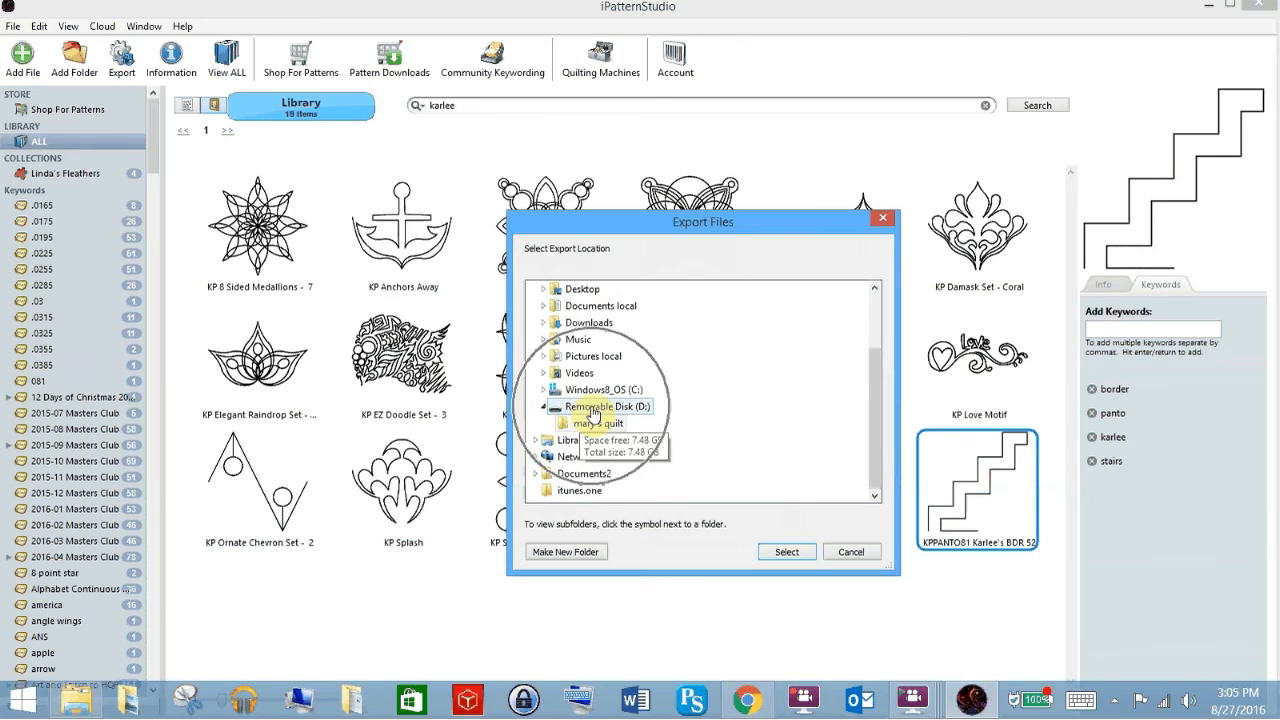
left_click(603, 425)
left_click(606, 428)
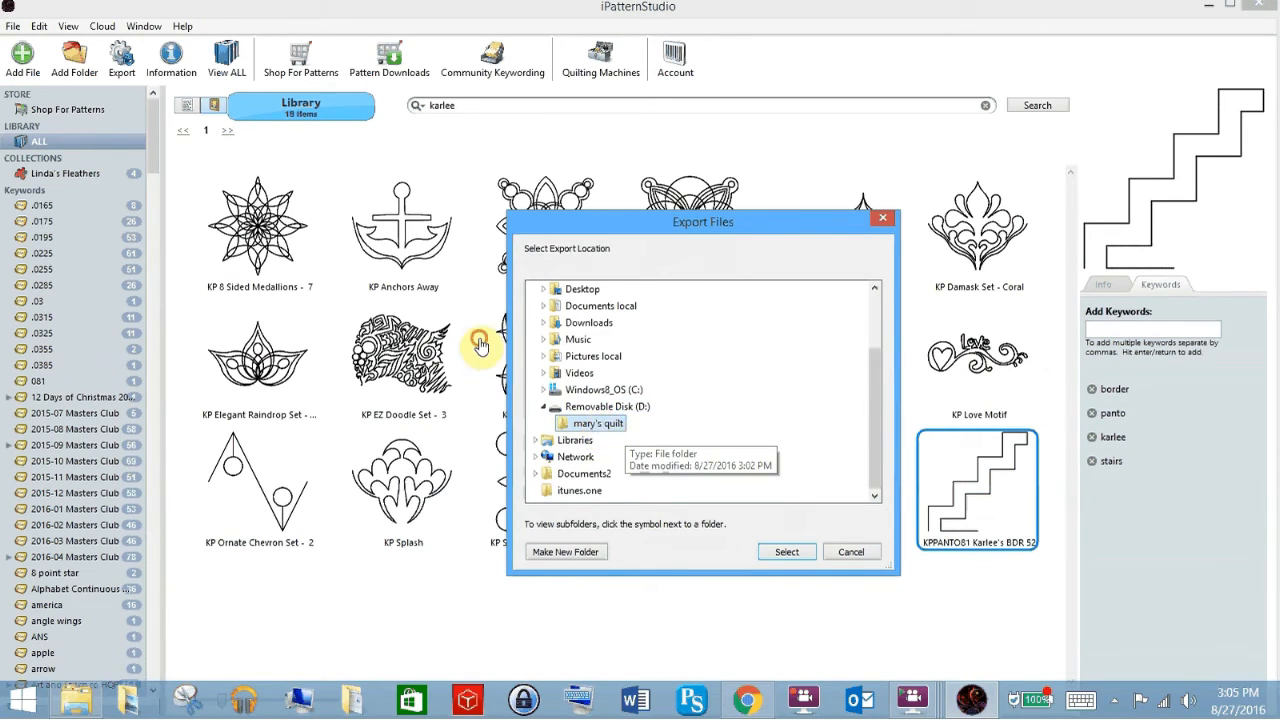
left_click(785, 555)
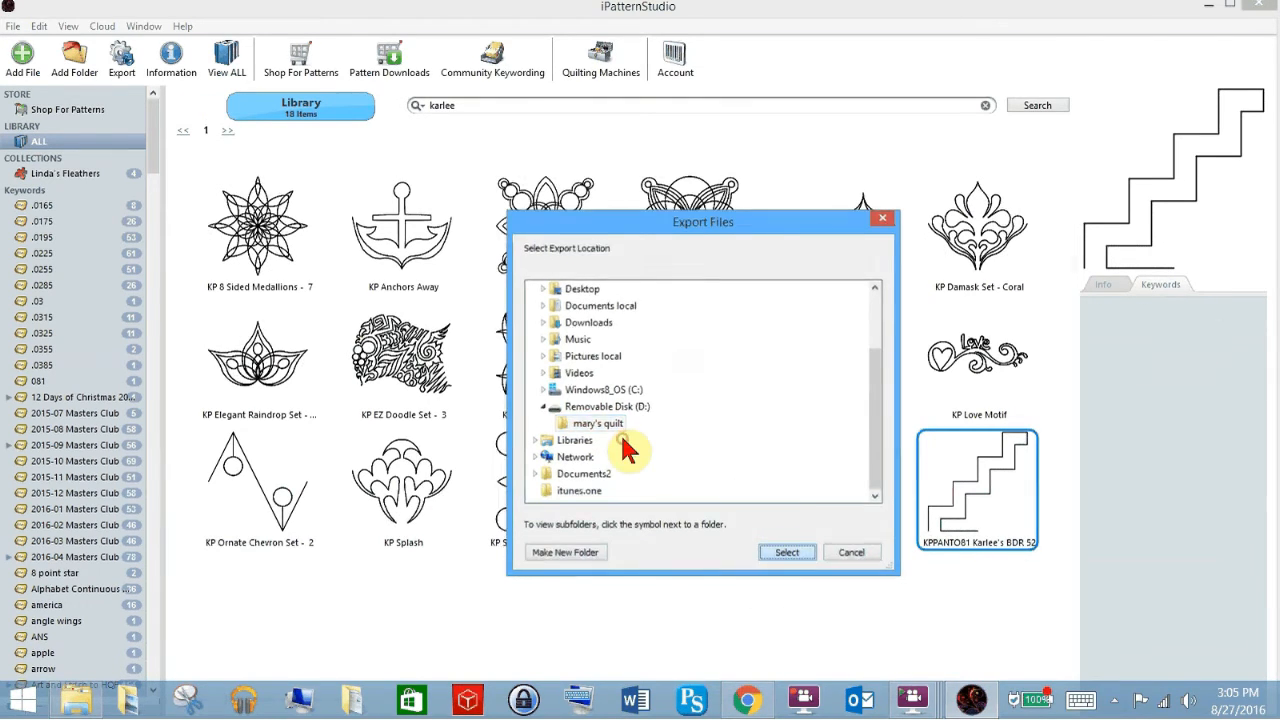
left_click(640, 372)
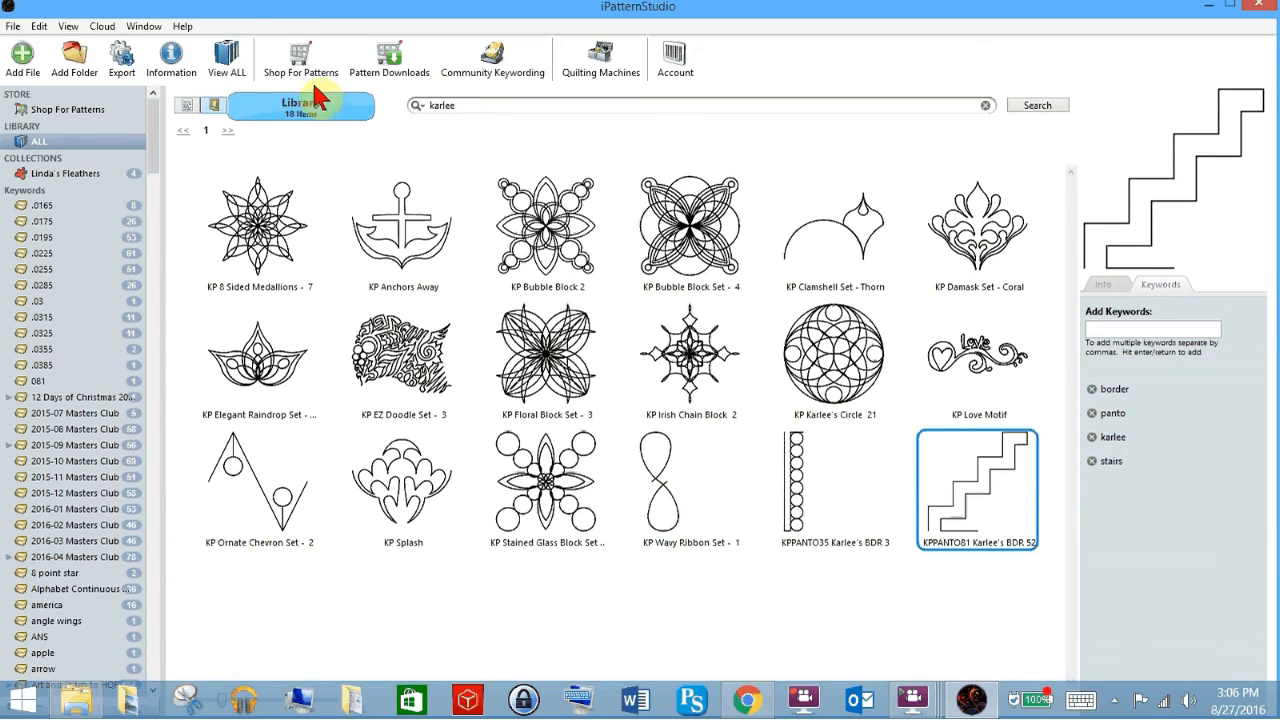
Display the whole pattern library and search it for "sash, narrow"
left_click(220, 58)
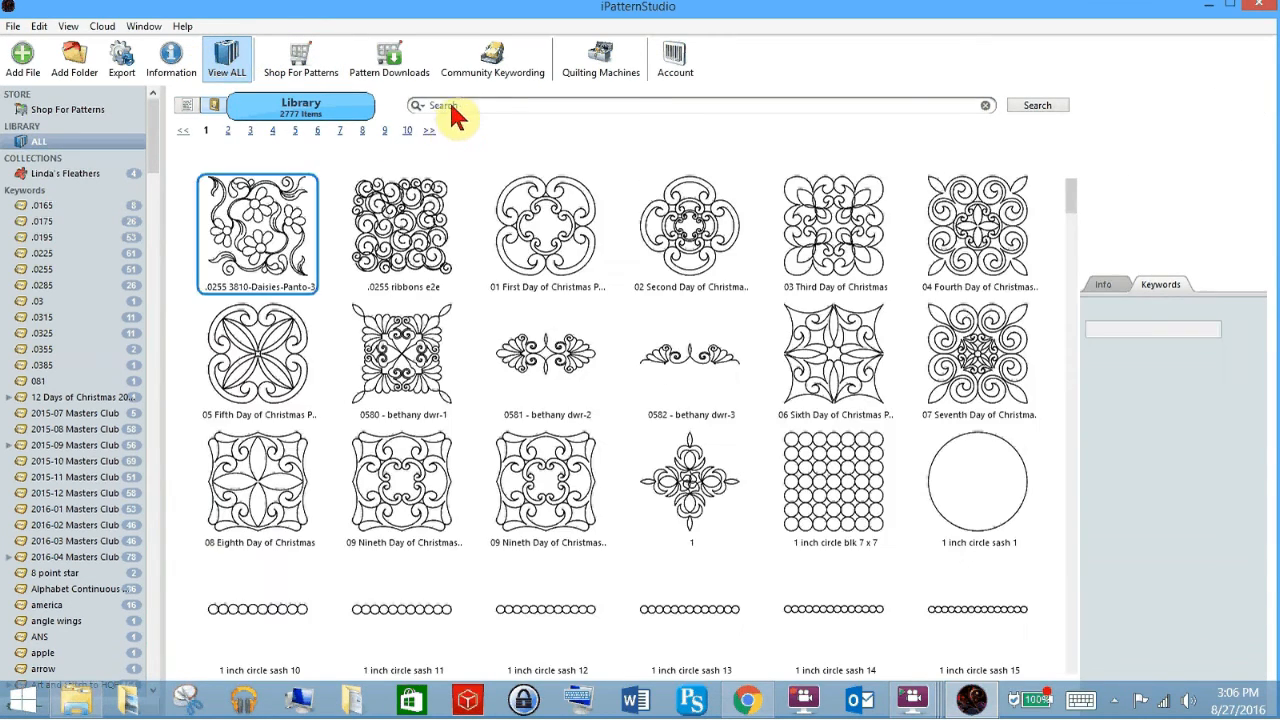
left_click(464, 106)
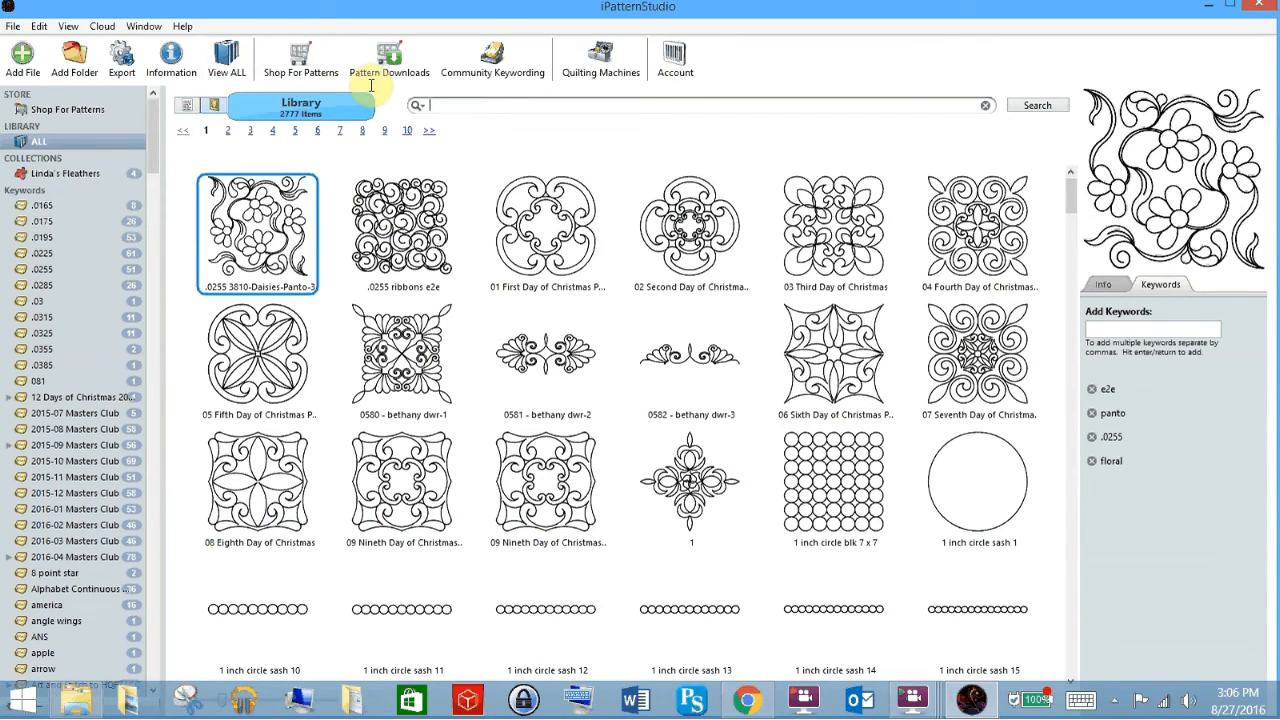
type("sash, narrow")
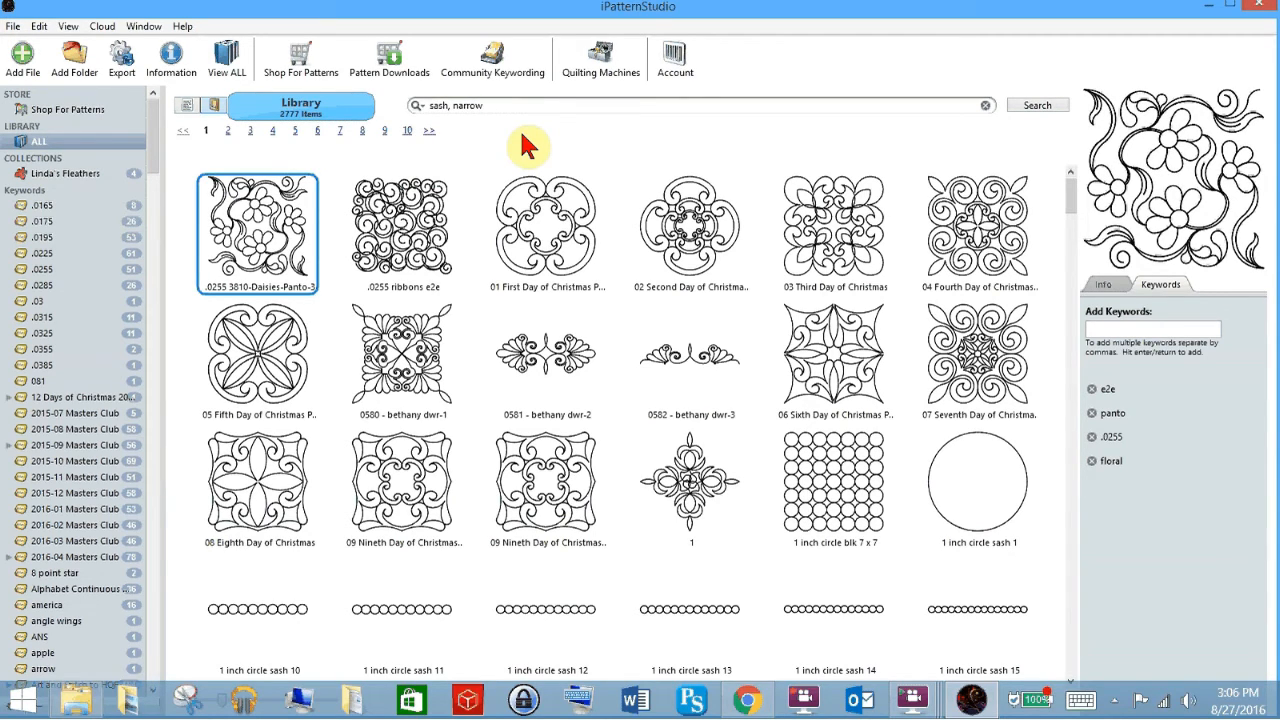
key("Return")
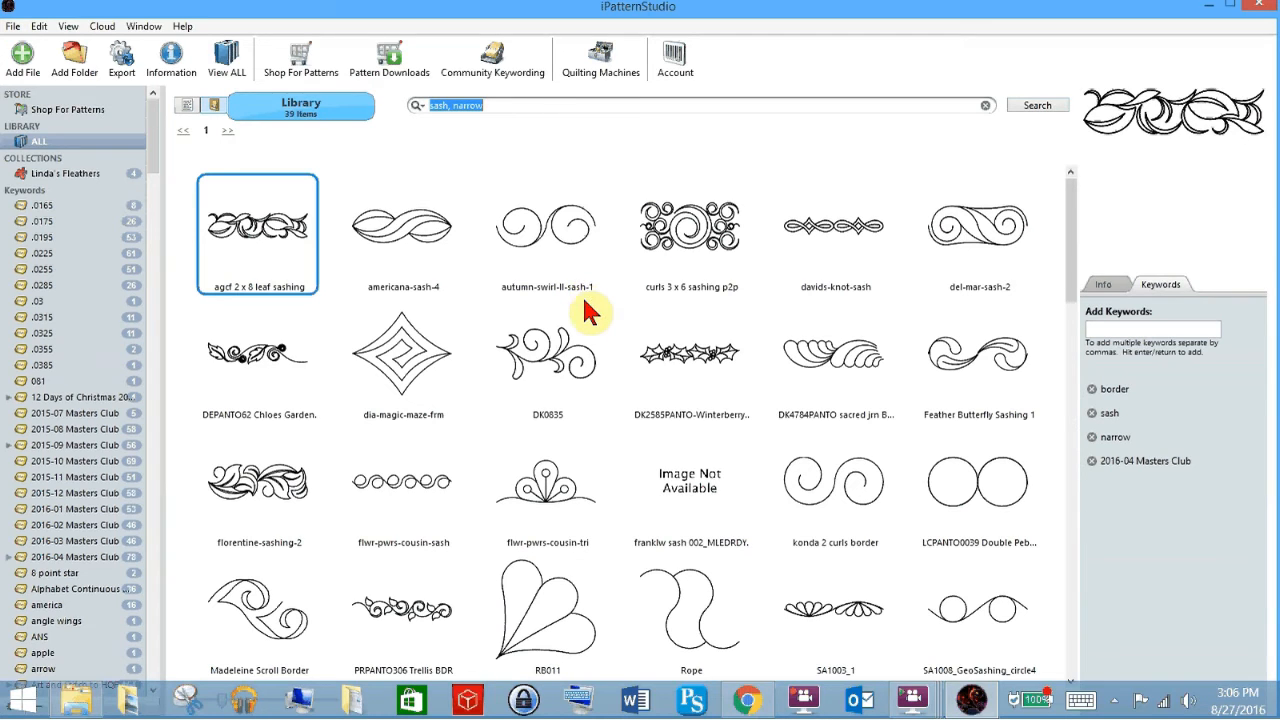
Export the flwr-pwrs-cousin-sash and del-mar-sash-2 patterns together to the mary's quilt folder on Removable Disk (D:)
left_click(398, 489)
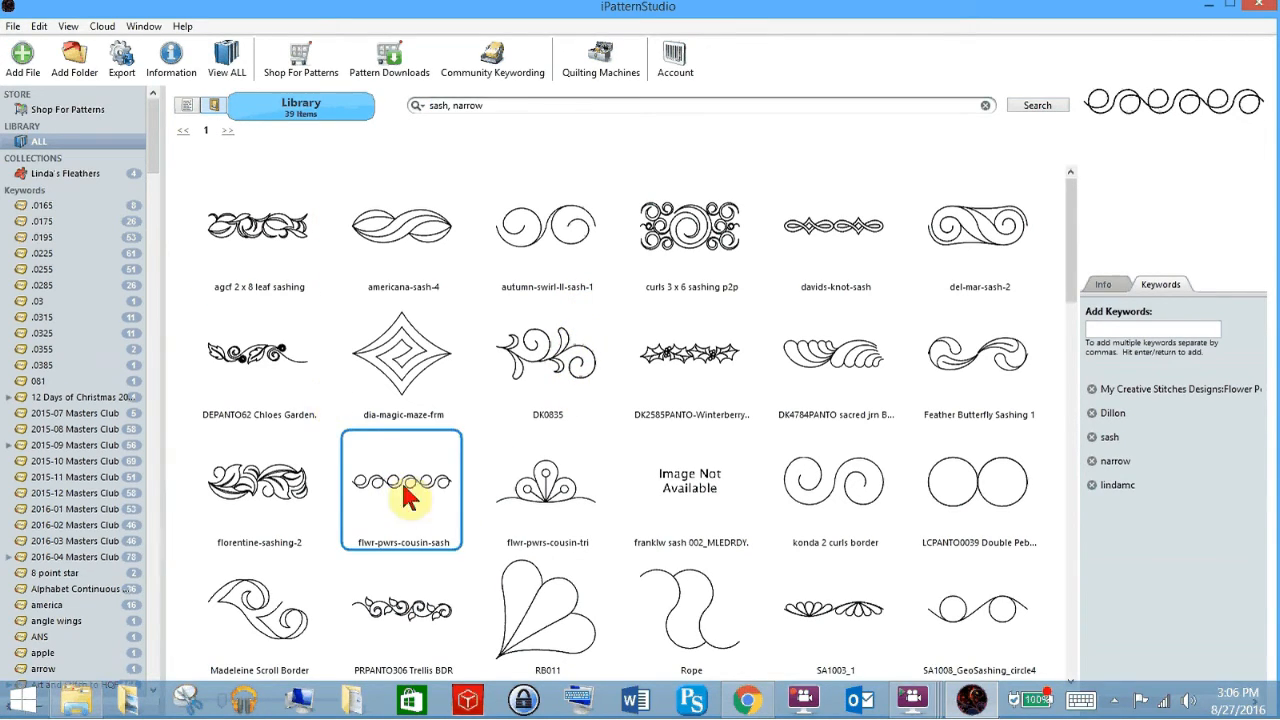
left_click(985, 230, "ctrl")
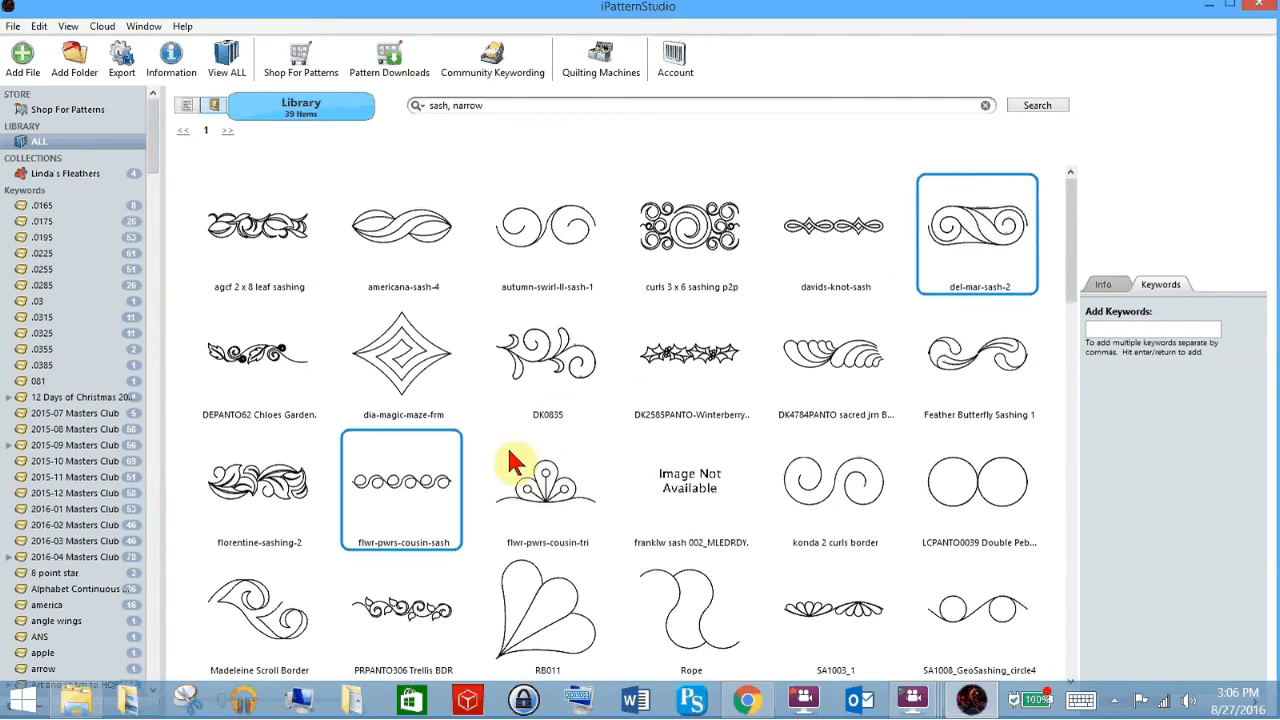
right_click(962, 251)
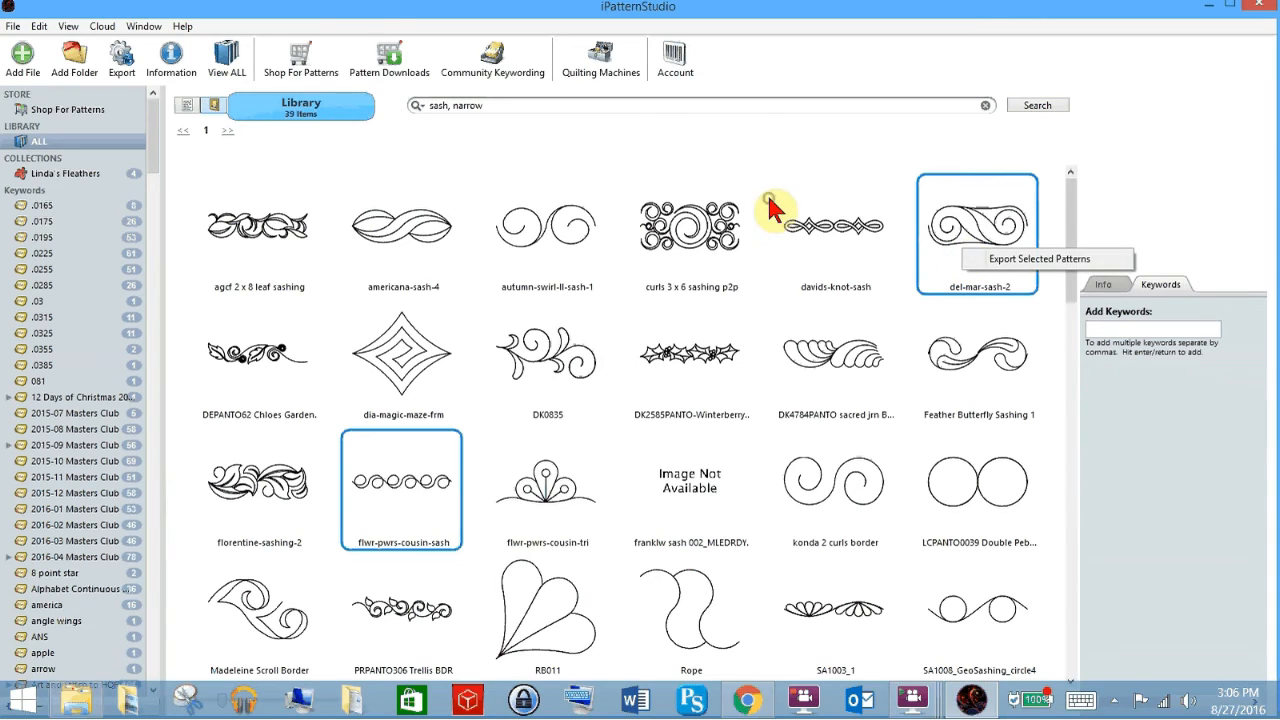
left_click(1040, 259)
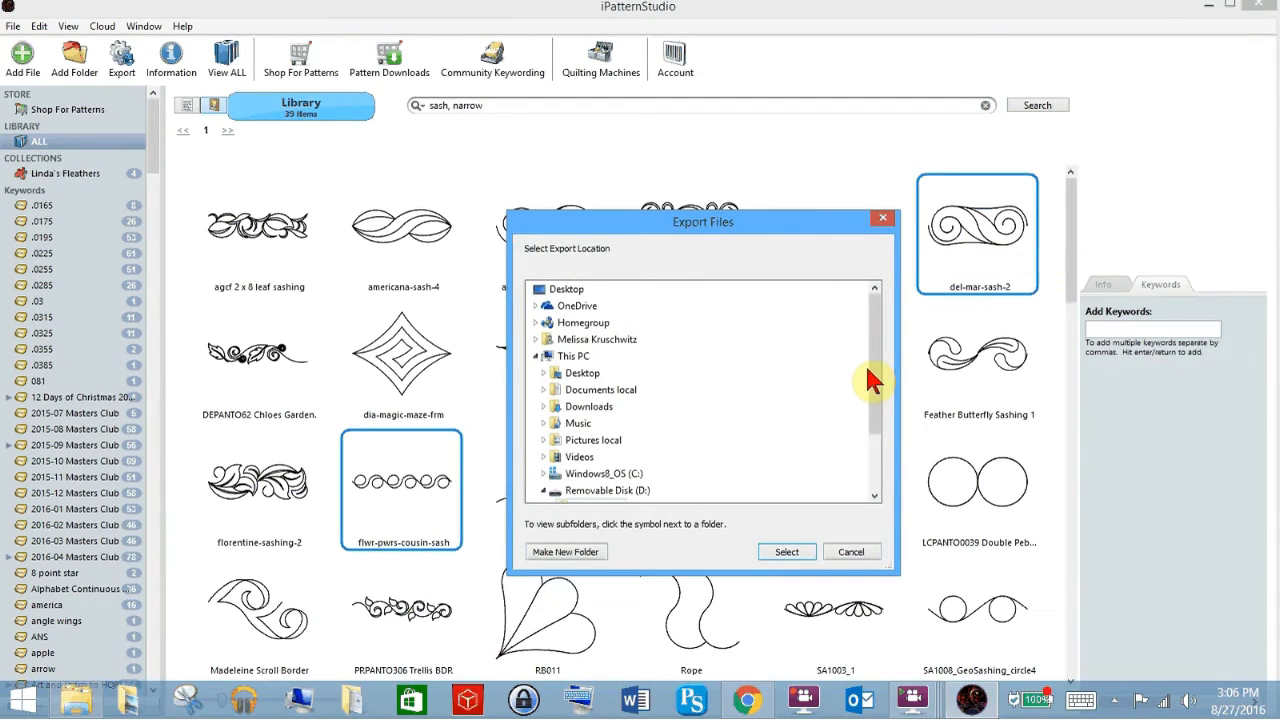
scroll(877, 427, "down", 1)
scroll(877, 427, "down", 2)
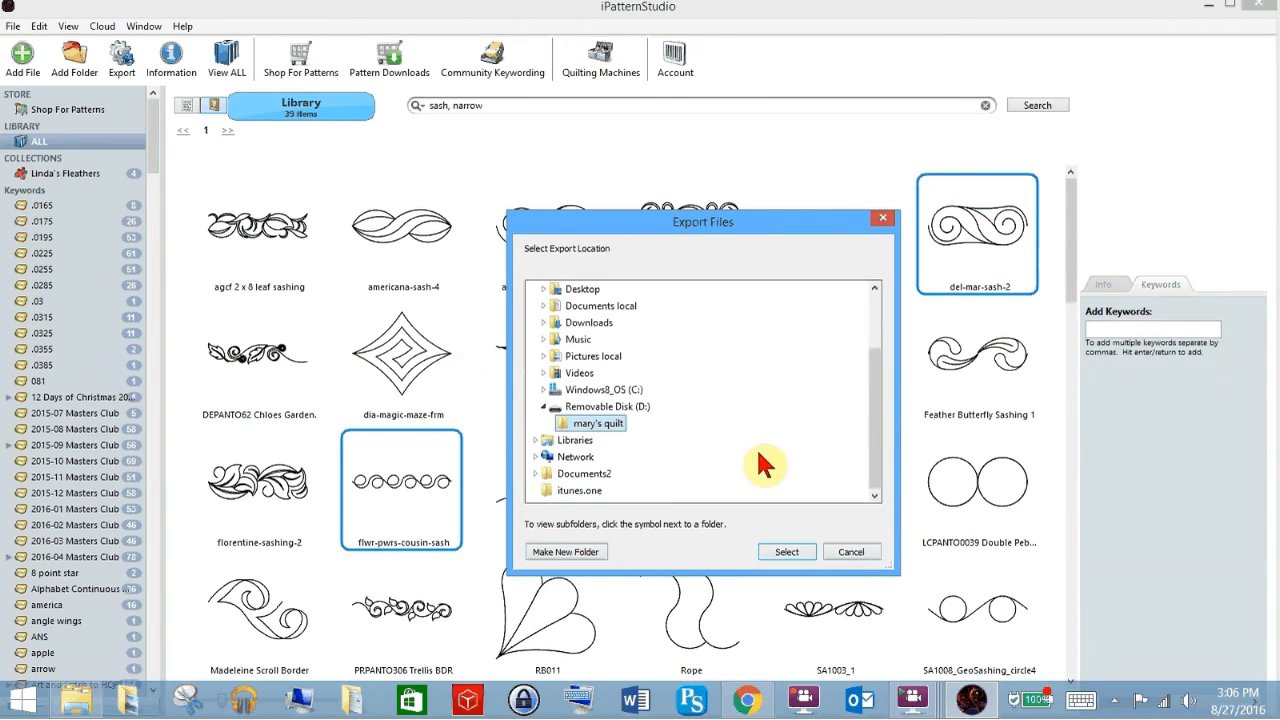
left_click(786, 551)
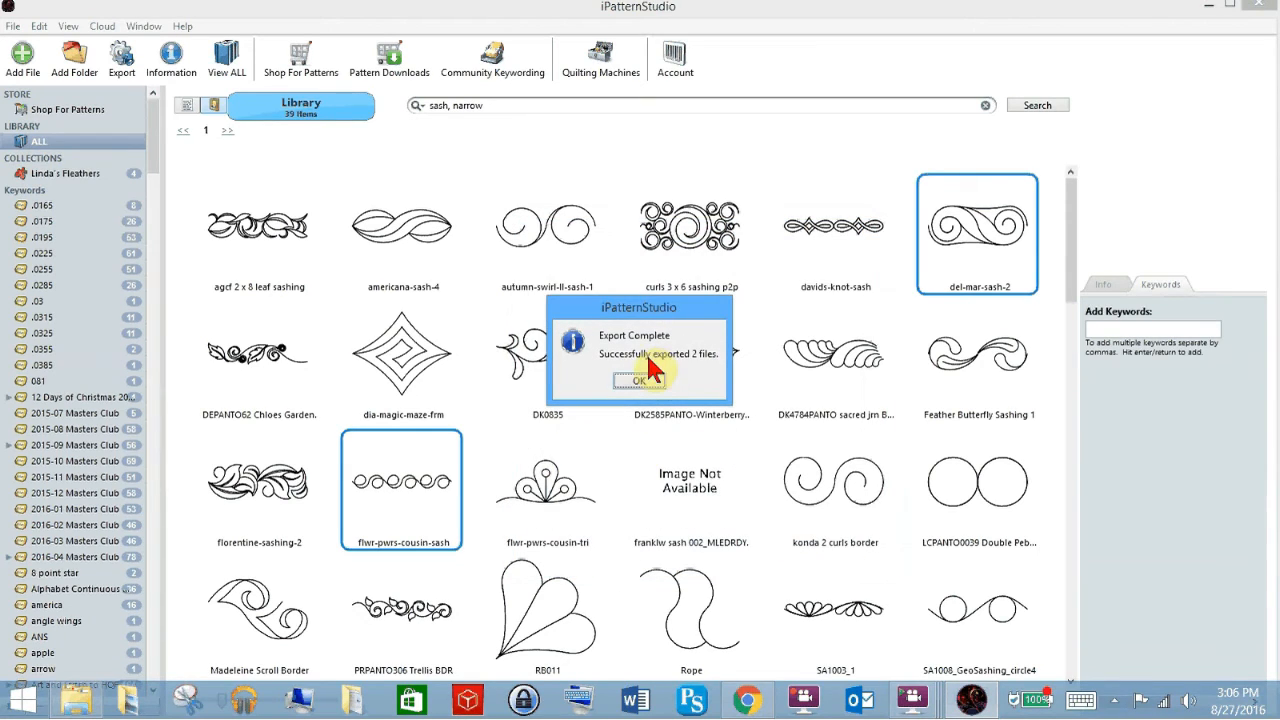
left_click(639, 378)
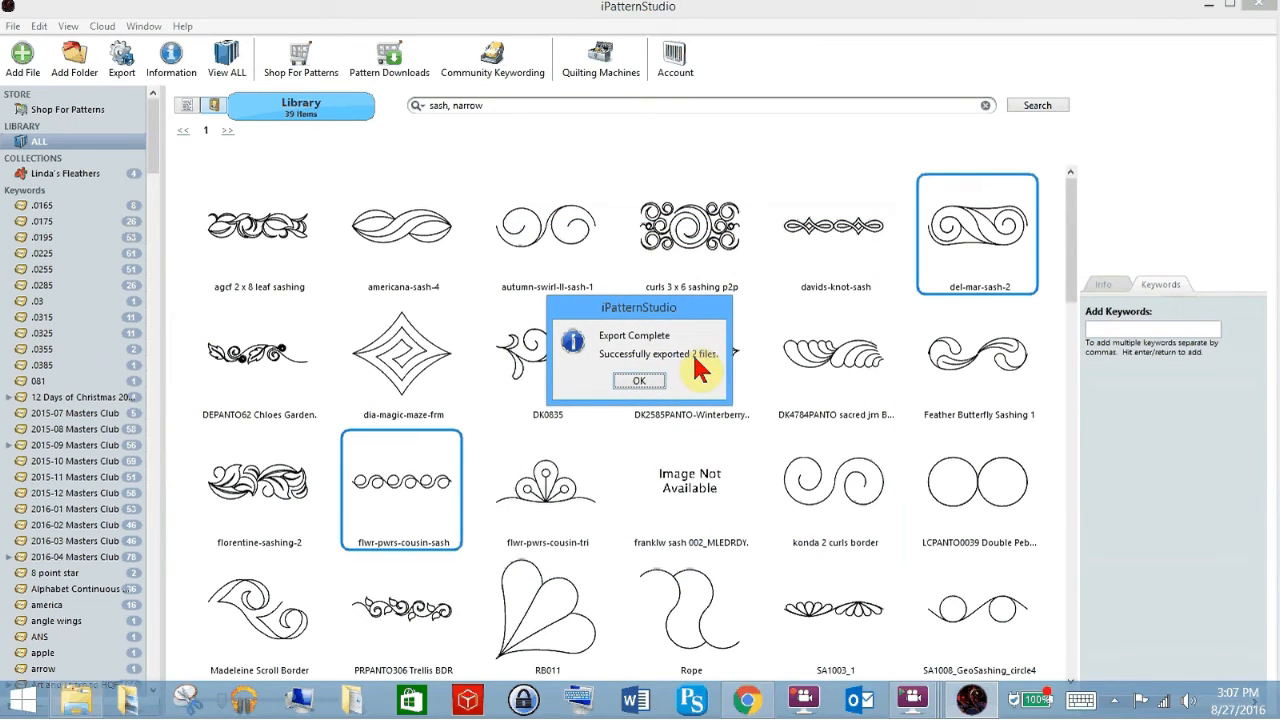
left_click(643, 380)
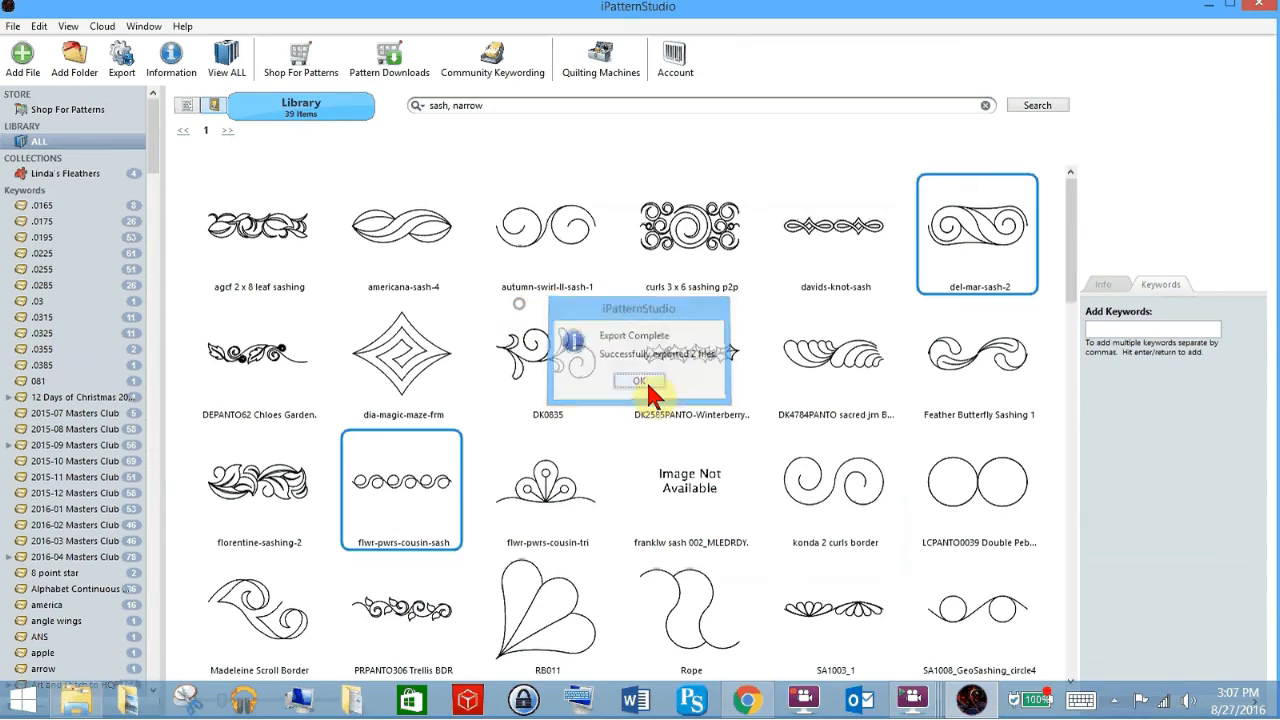
Return to the full pattern library and search it for "panto, modern"
left_click(224, 60)
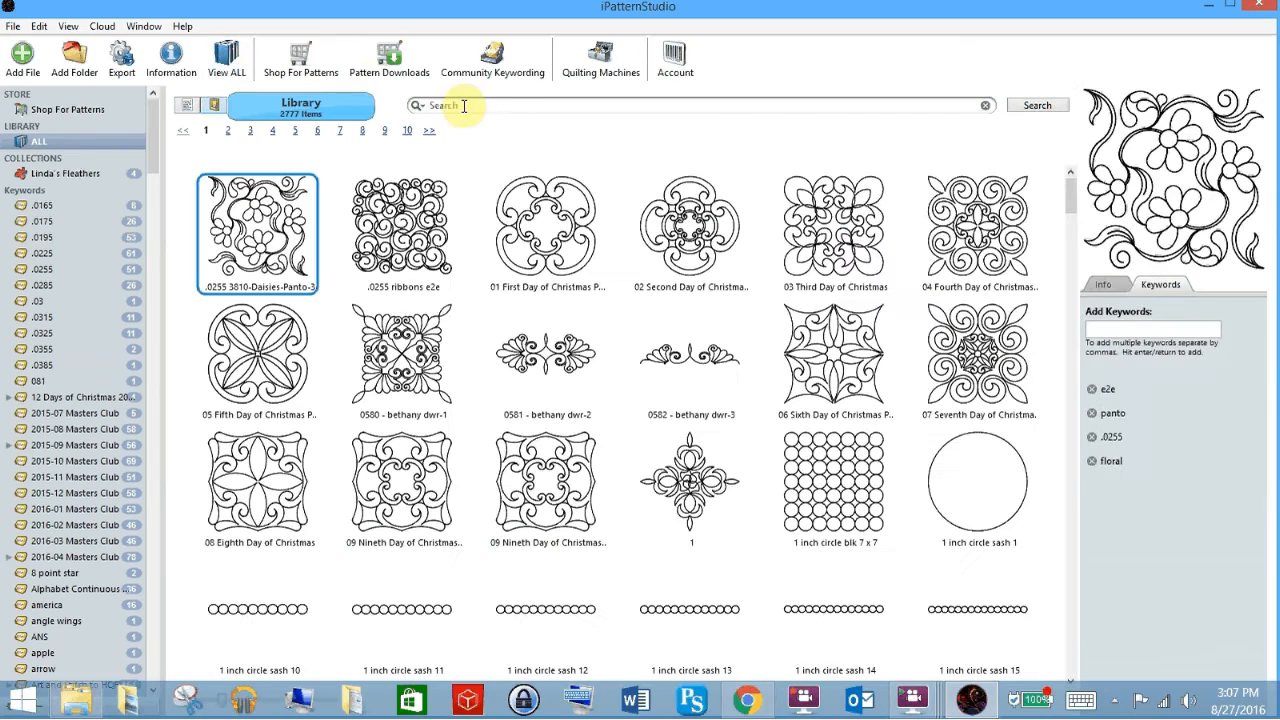
left_click(463, 107)
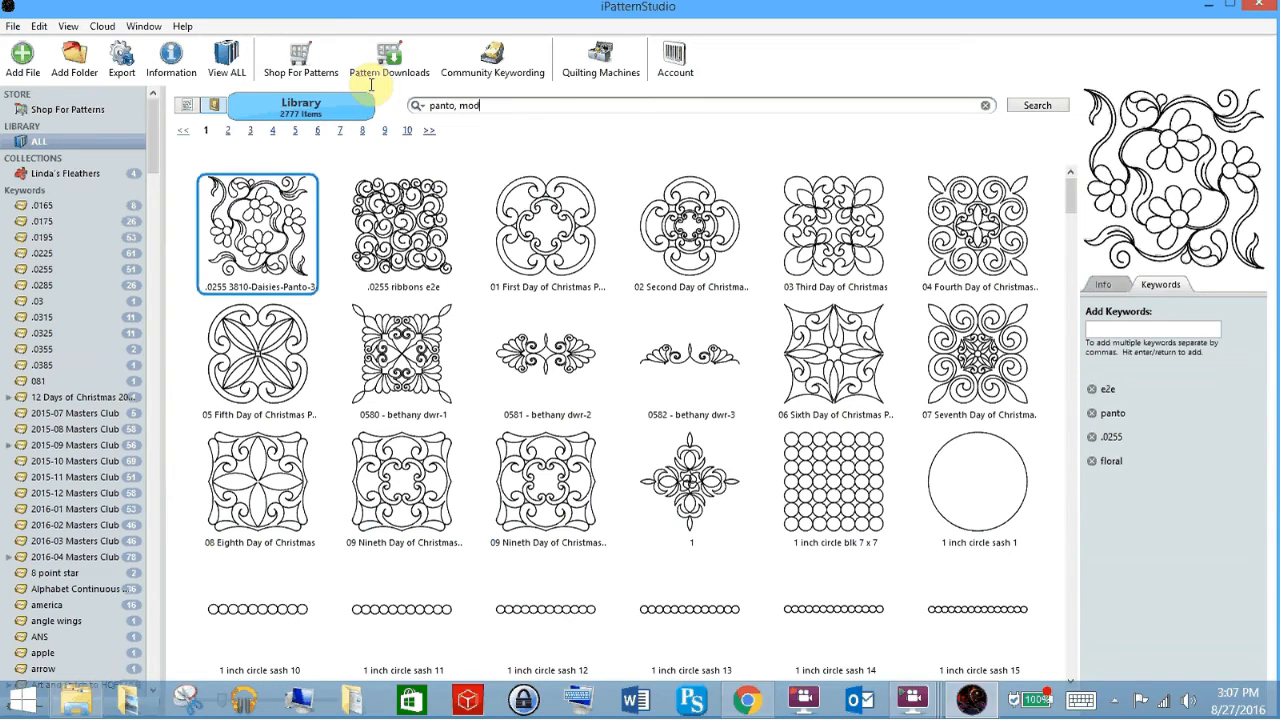
left_click(438, 108)
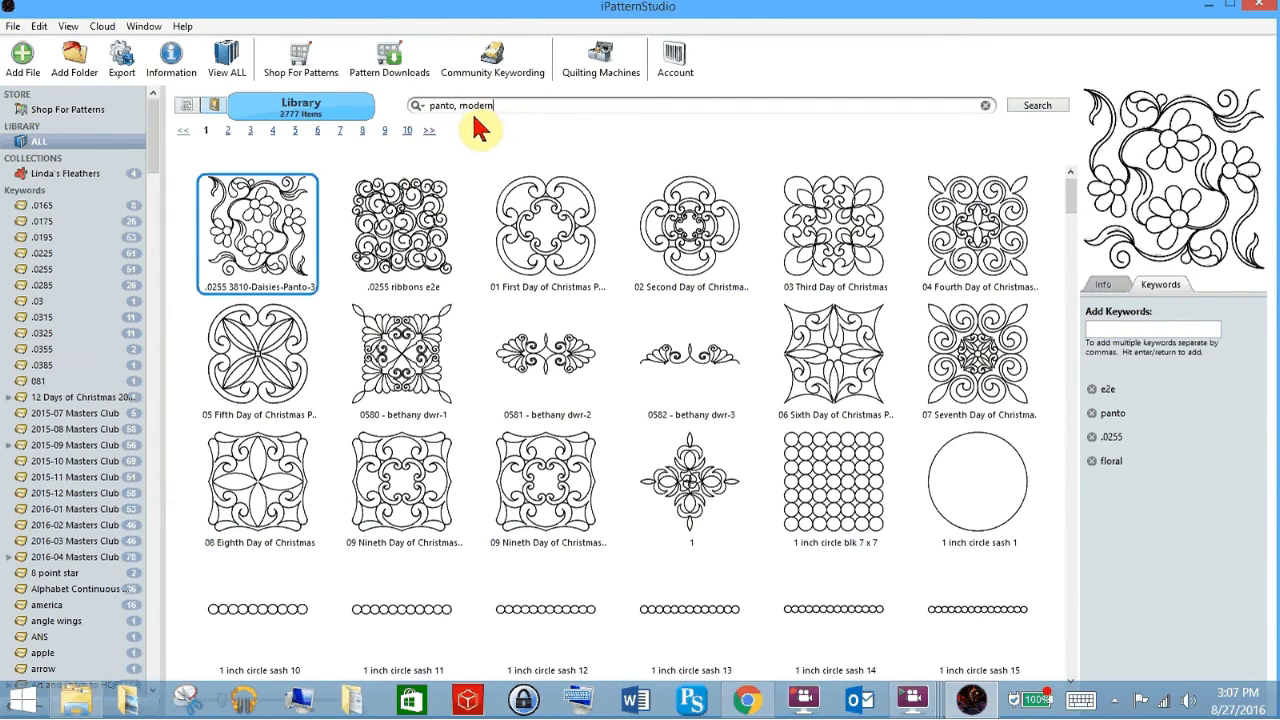
key("ctrl")
key("ctrl")
key("ctrl")
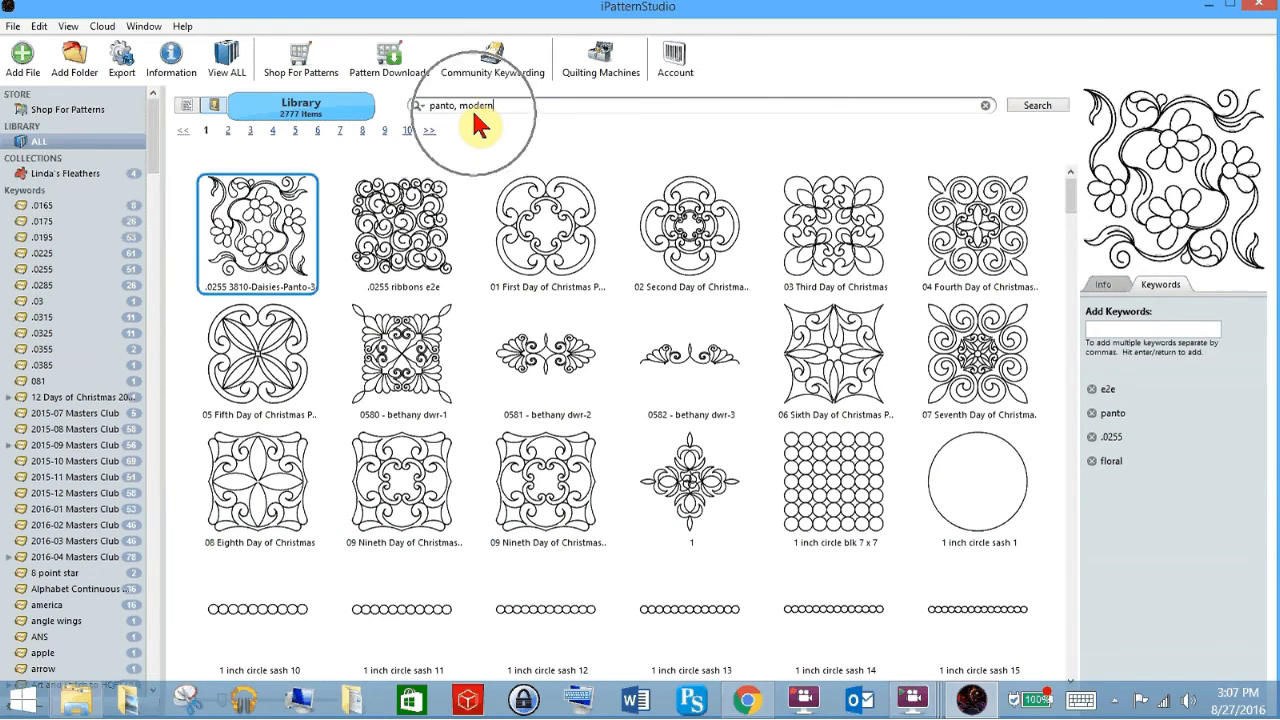
key("Return")
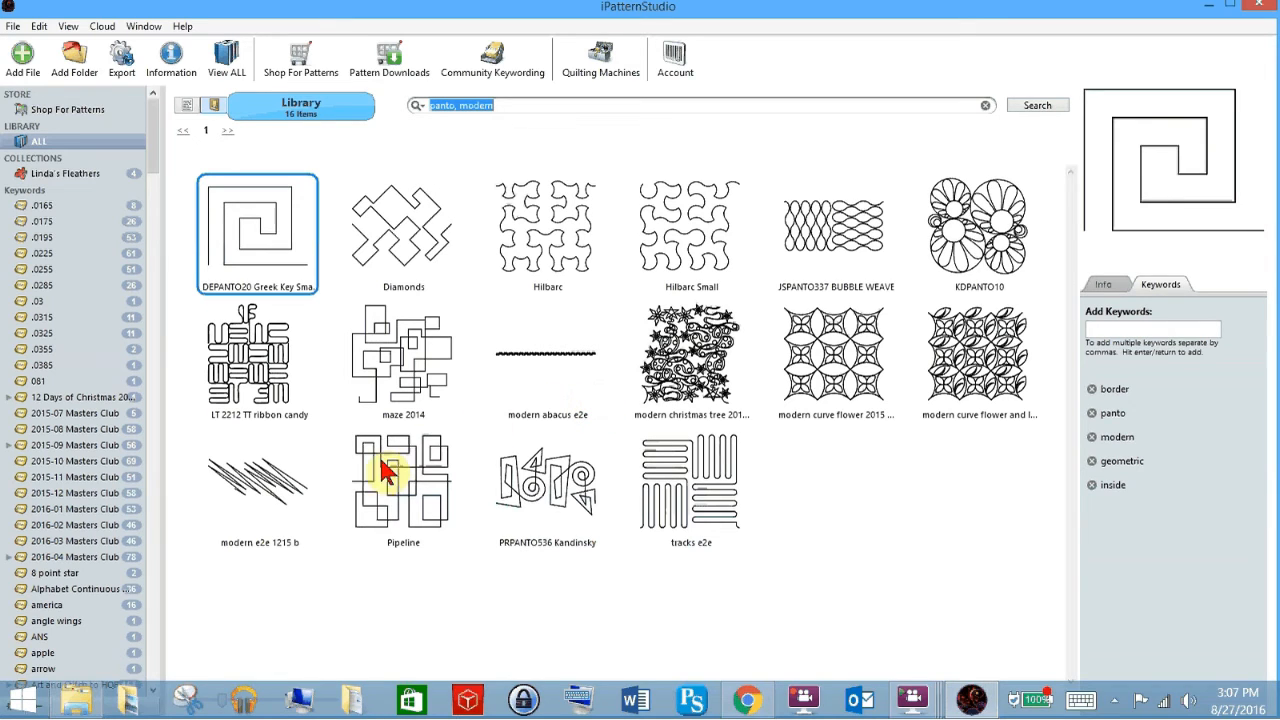
Export the Pipeline and LT 2212 TT ribbon candy patterns together to the mary's quilt folder on Removable Disk (D:)
left_click(400, 490)
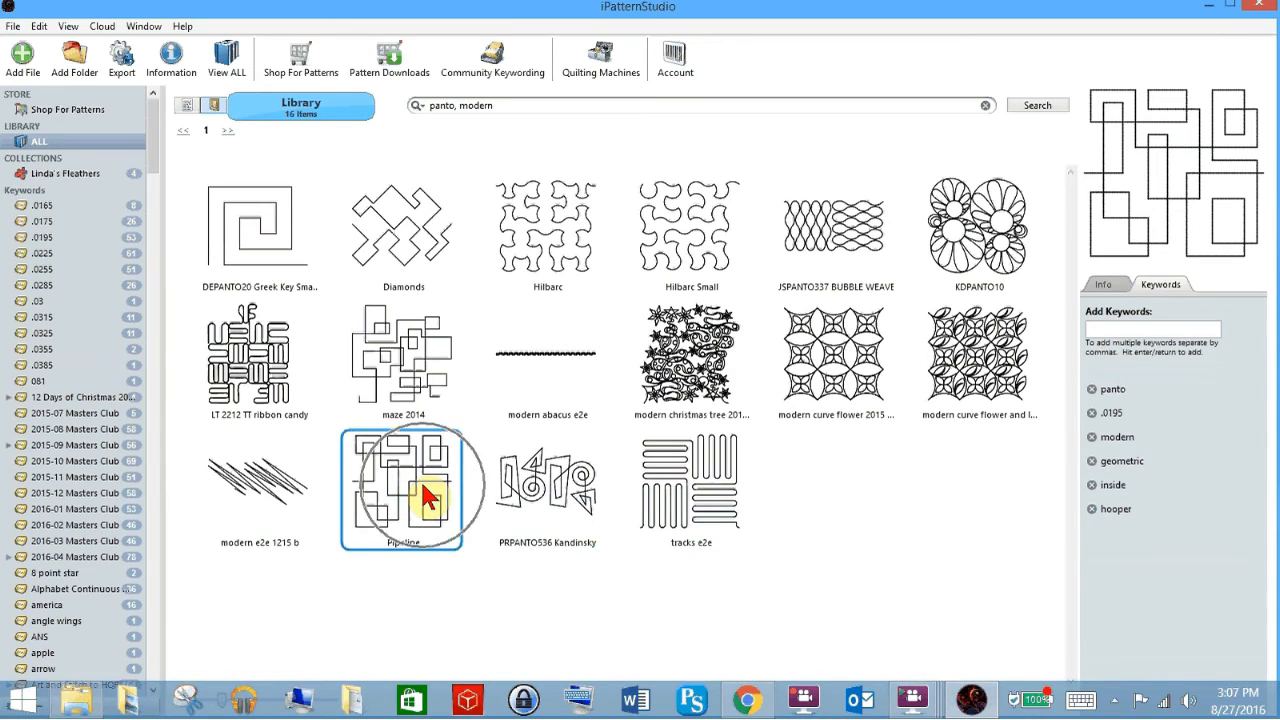
left_click(247, 372, "ctrl")
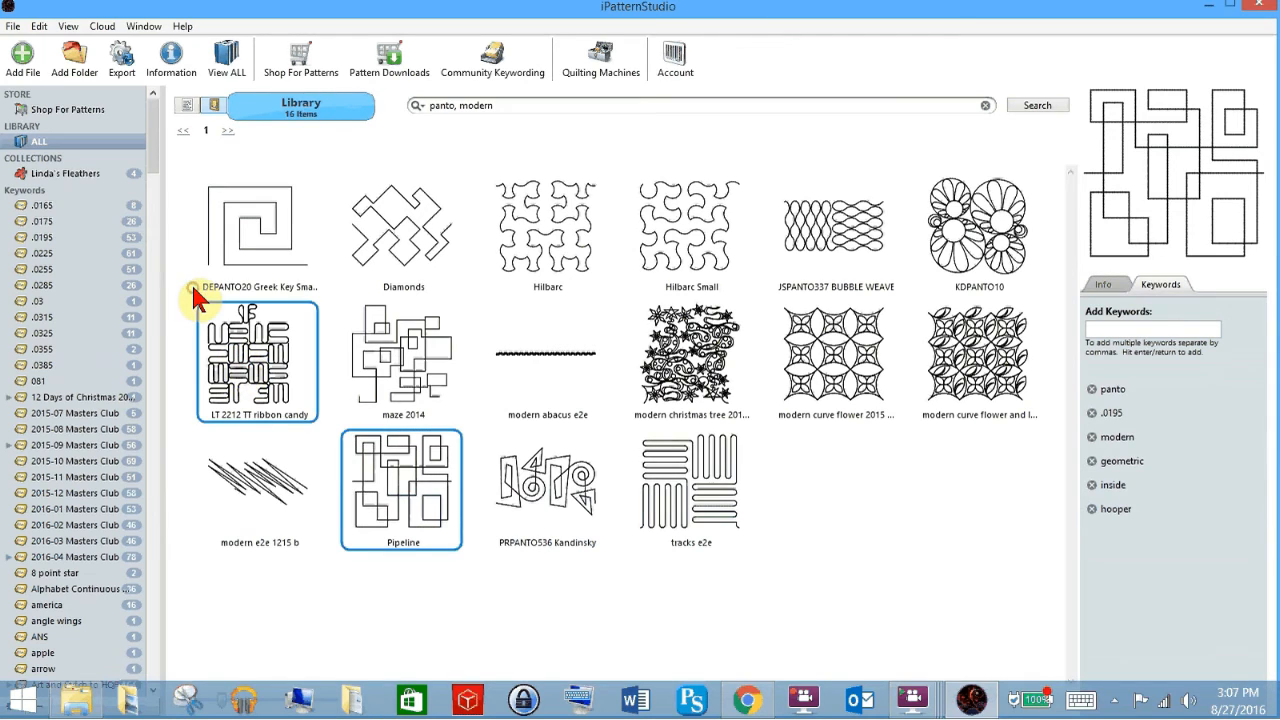
right_click(402, 490)
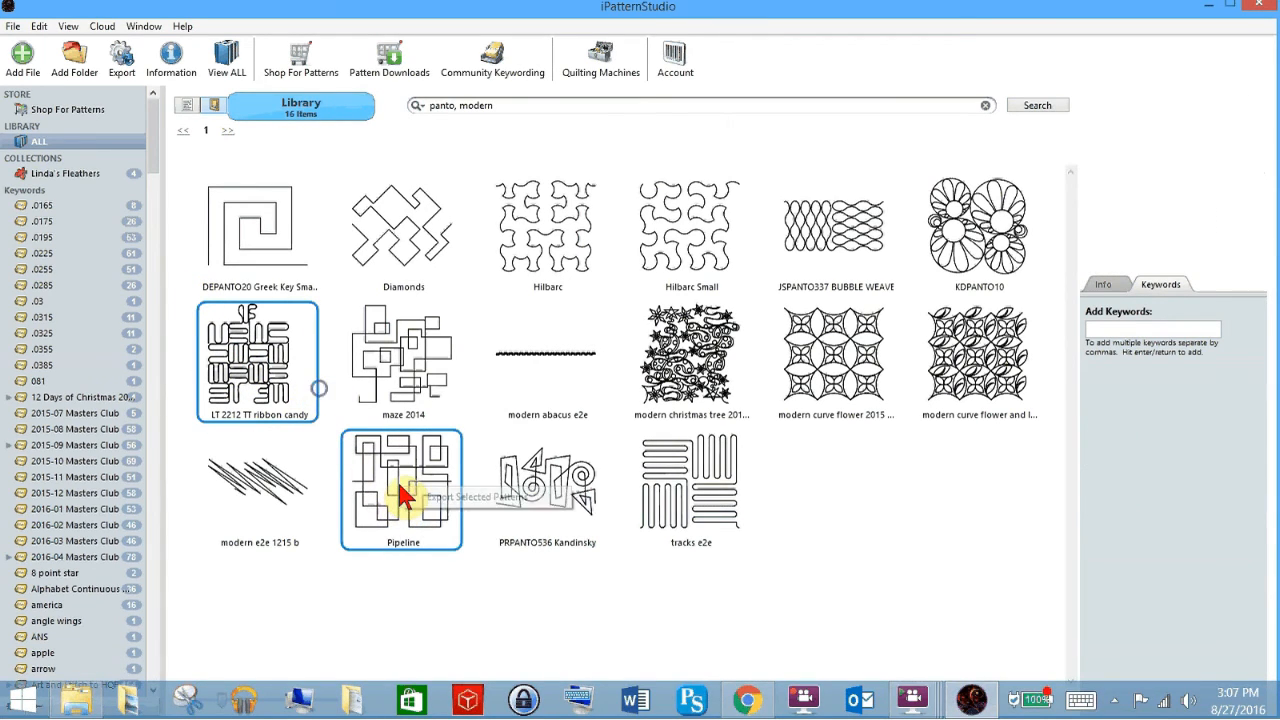
left_click(474, 497)
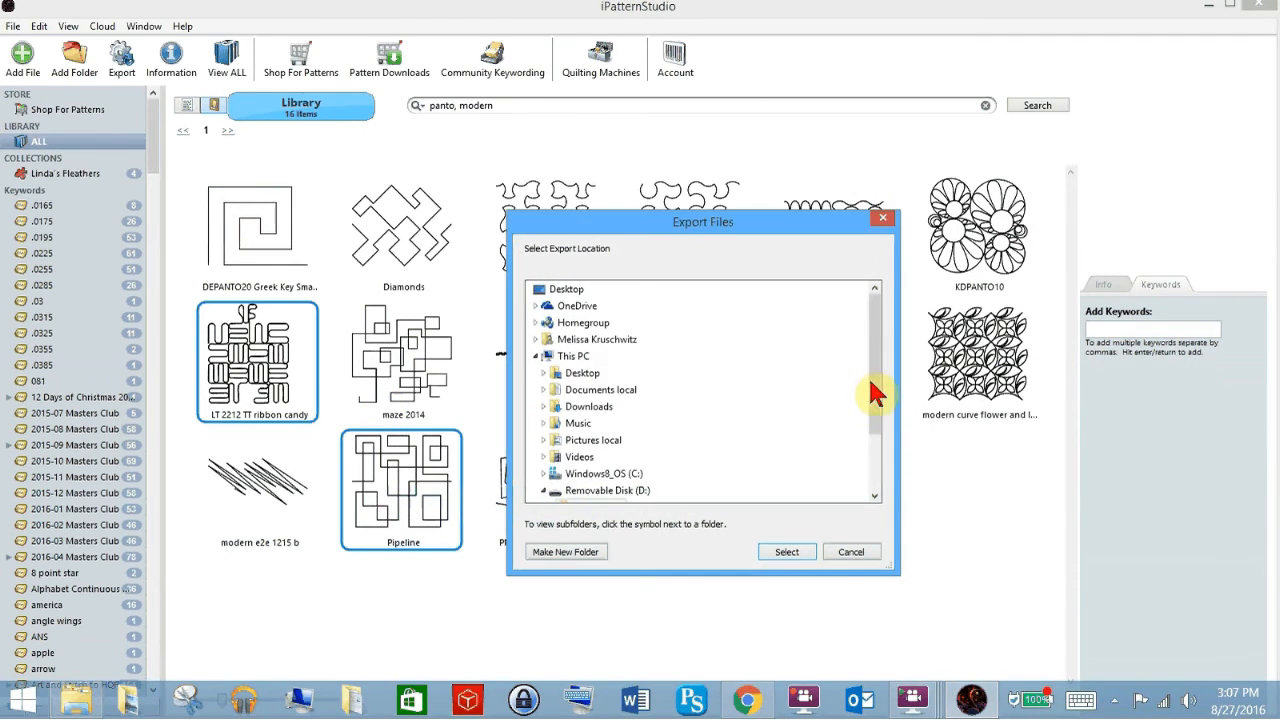
scroll(875, 393, "down", 2)
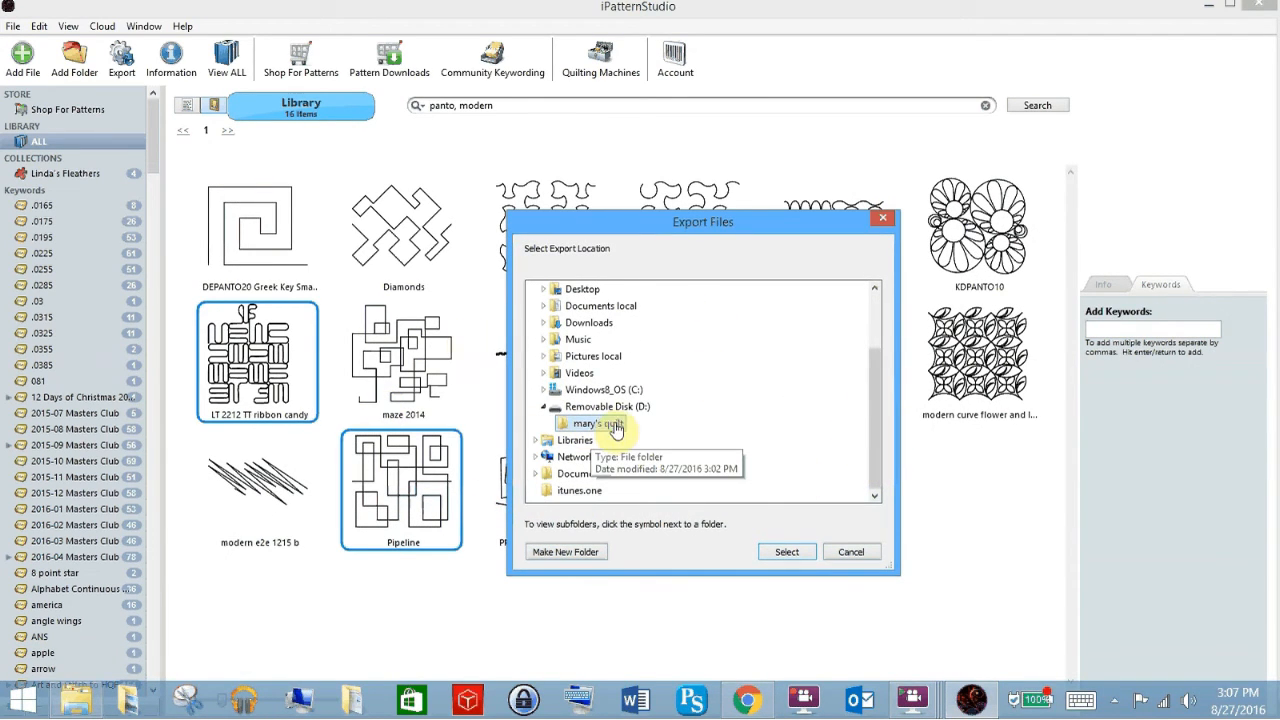
left_click(790, 553)
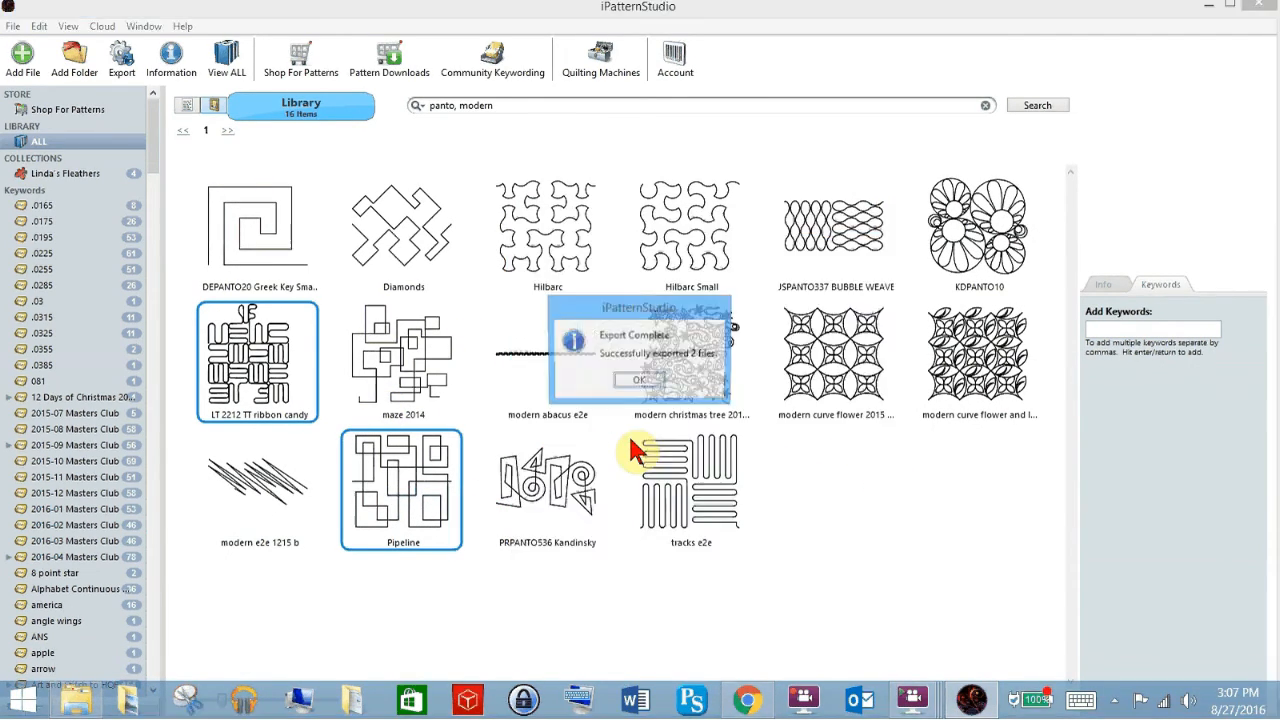
key("ctrl")
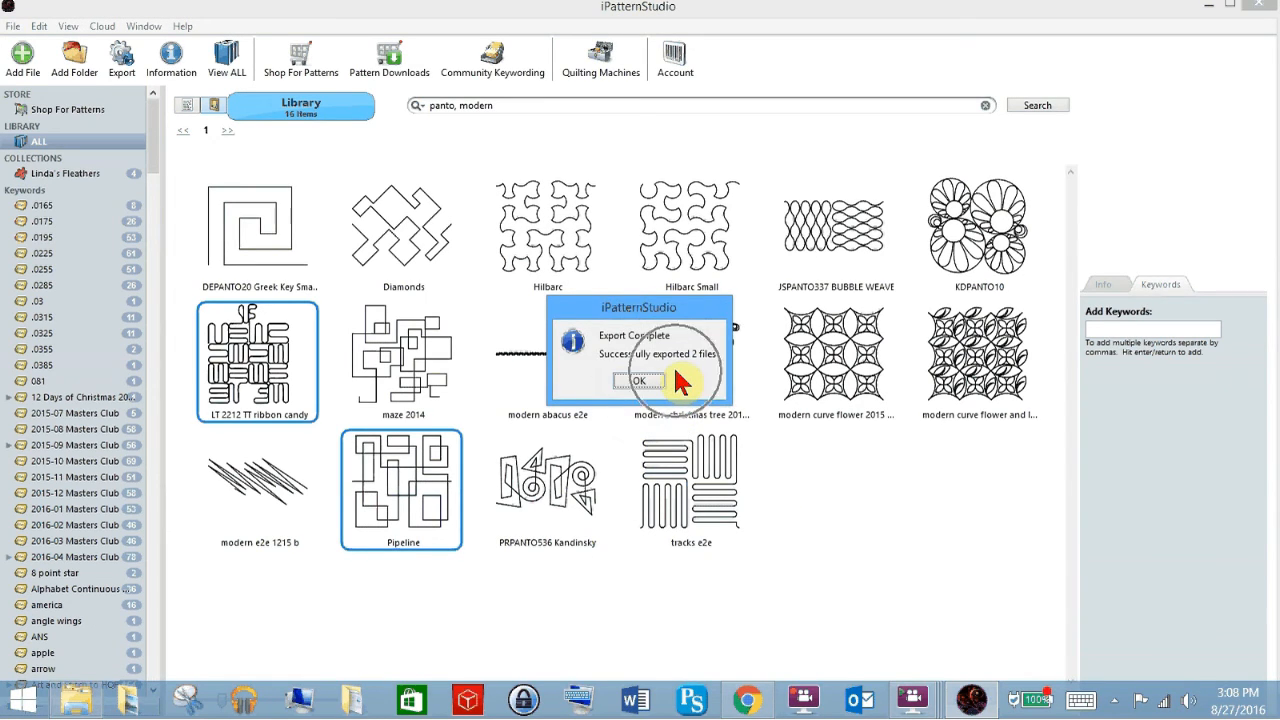
left_click(640, 381)
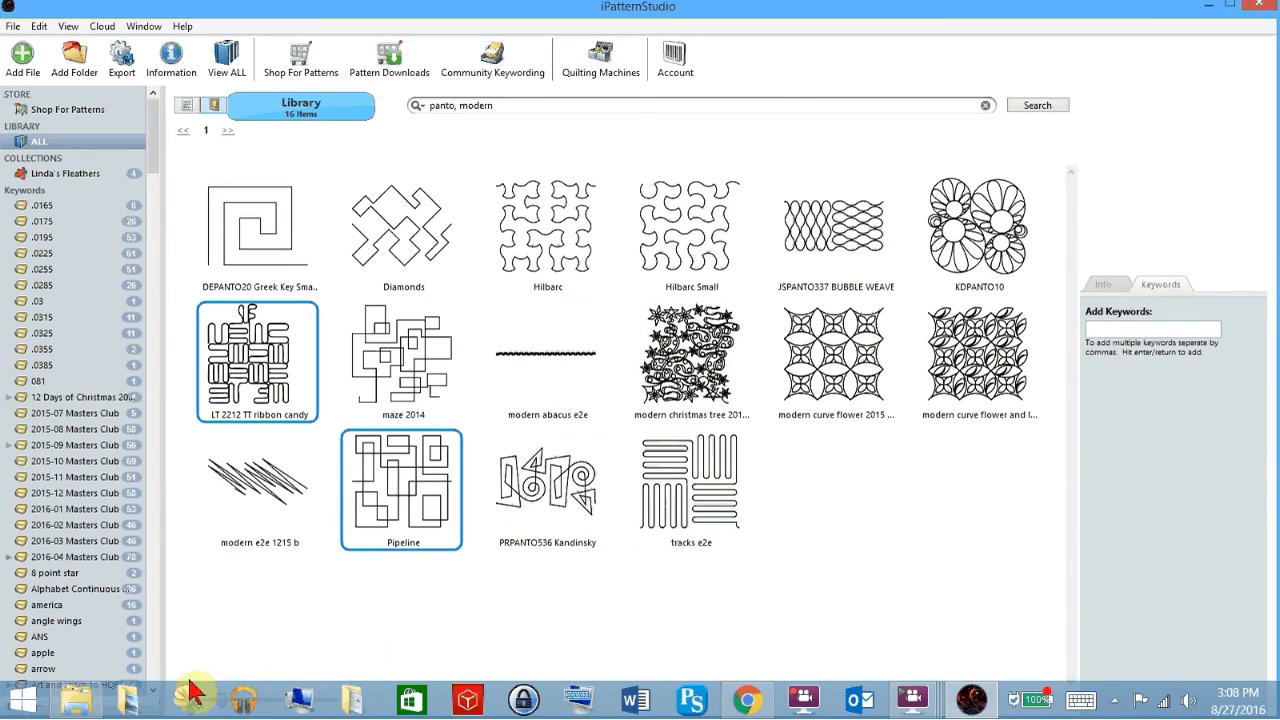
Switch to File Explorer and check the exported pattern files in the mary's quilt folder on Removable Disk (D:)
left_click(78, 700)
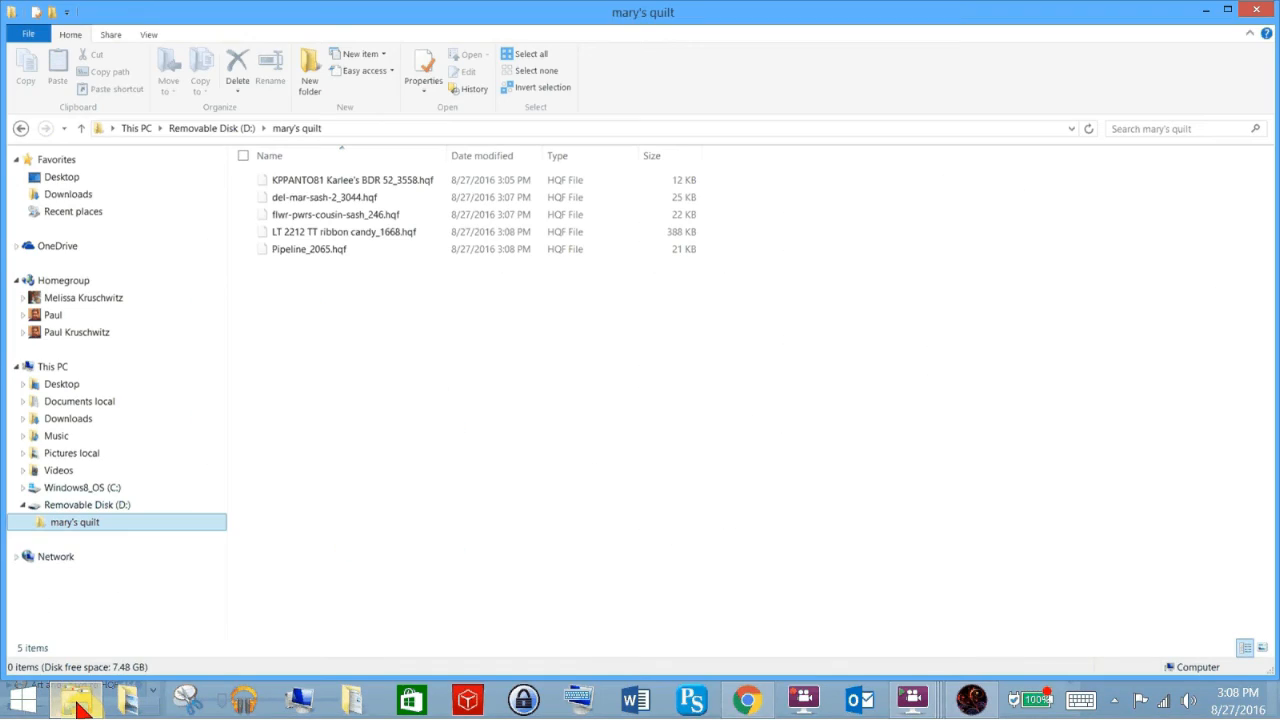
left_click(192, 147)
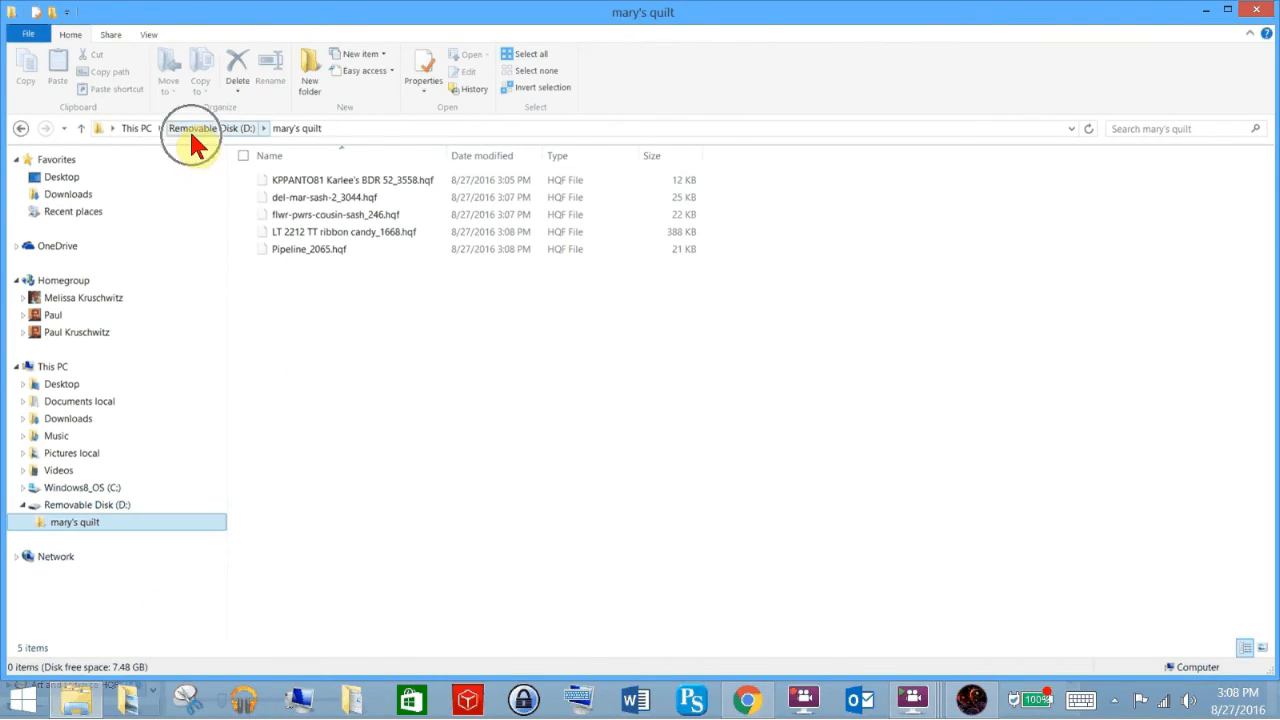
left_click(305, 129)
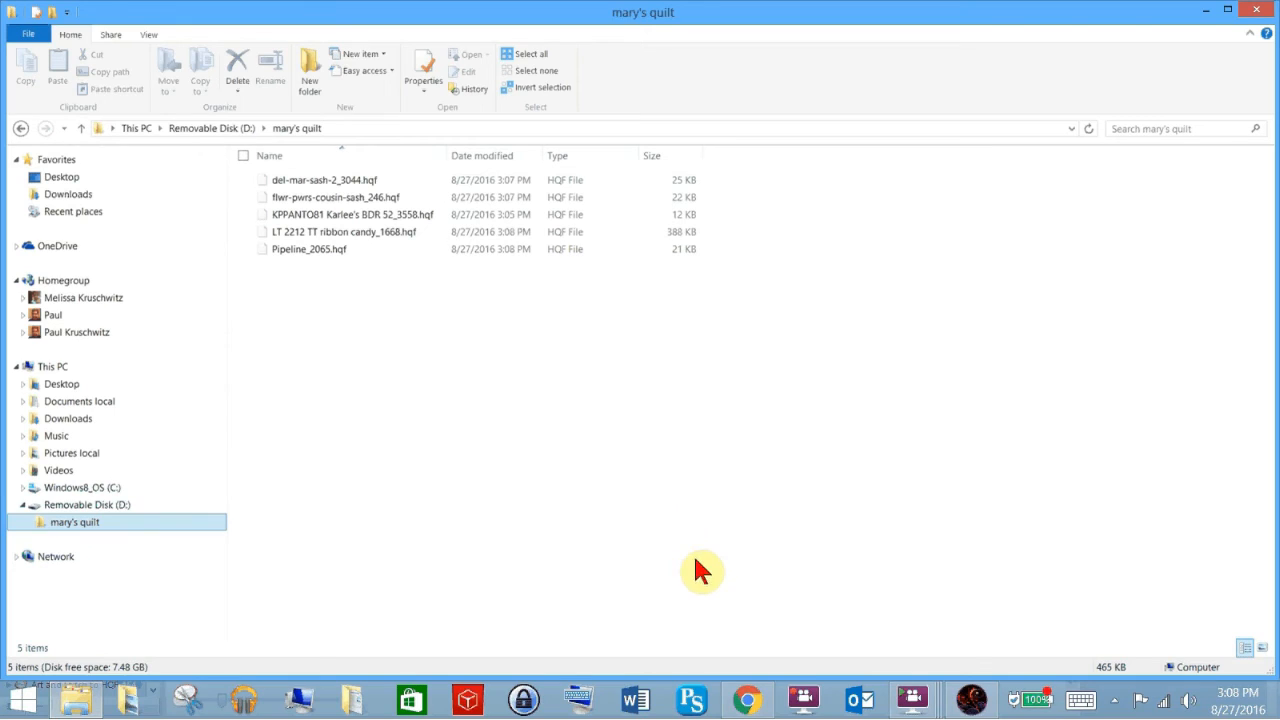
left_click(693, 703)
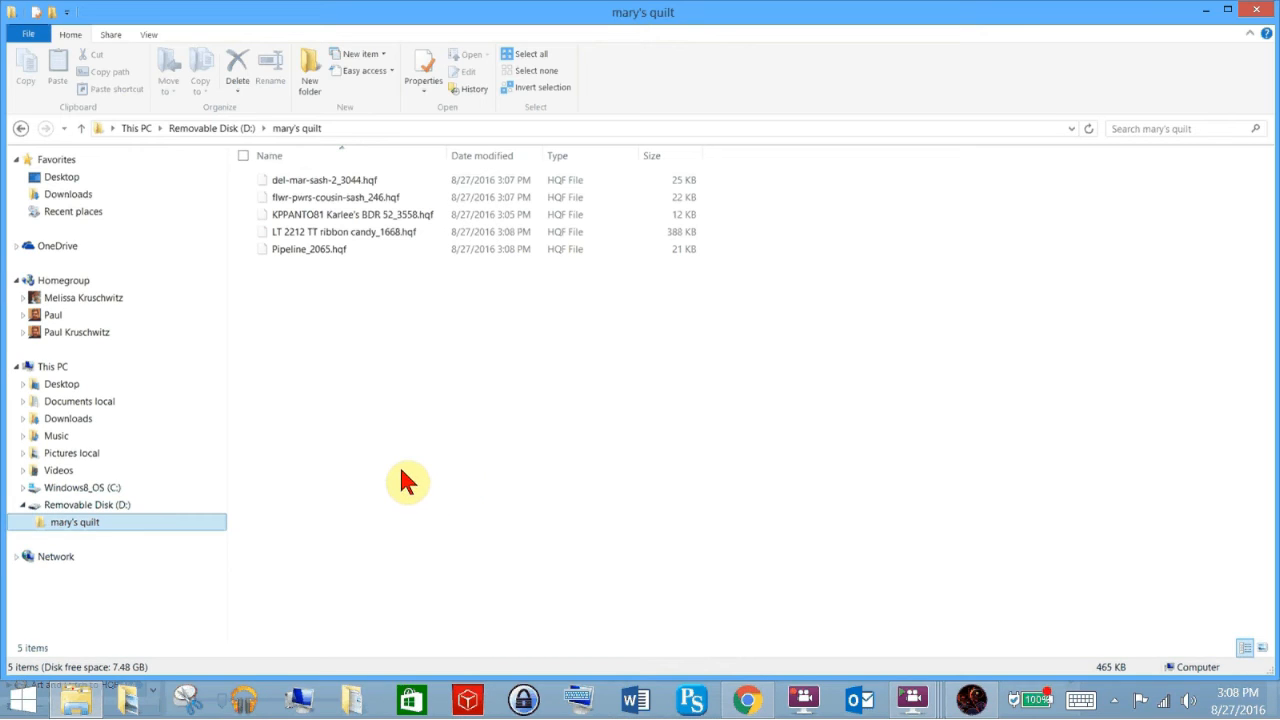
Eject Removable Disk (D:) so the USB drive can be removed safely
right_click(69, 507)
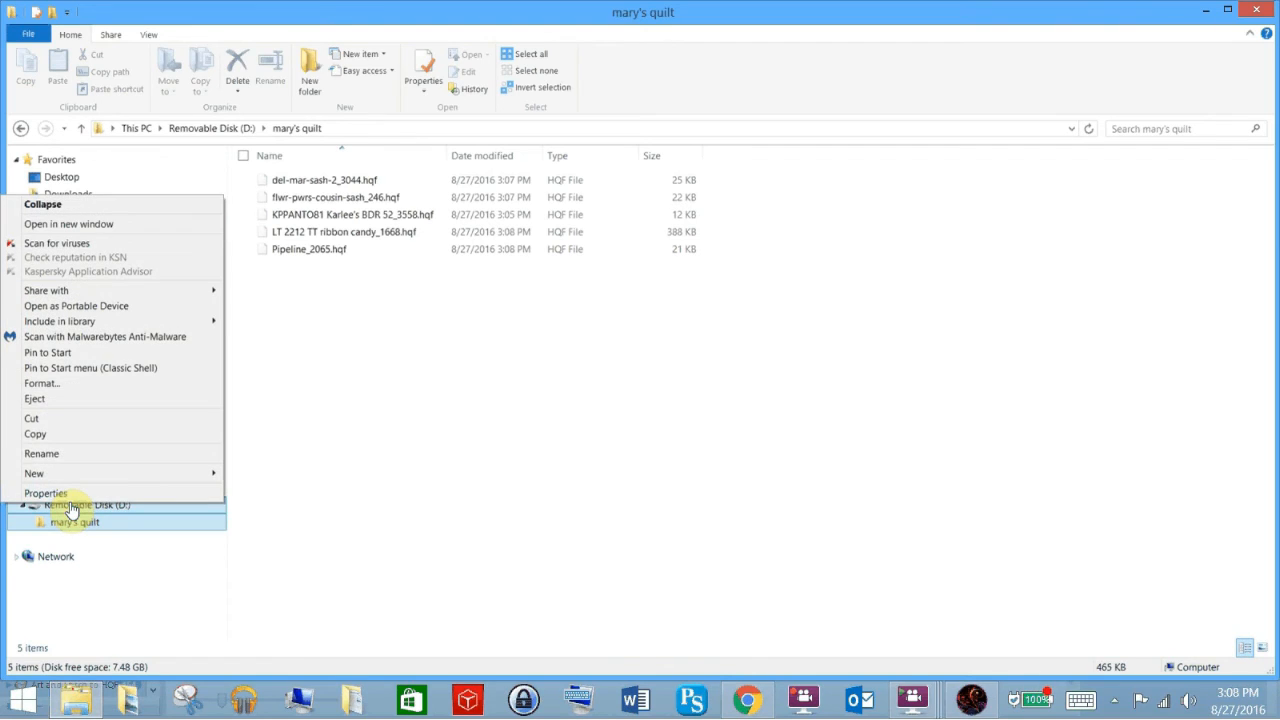
left_click(40, 402)
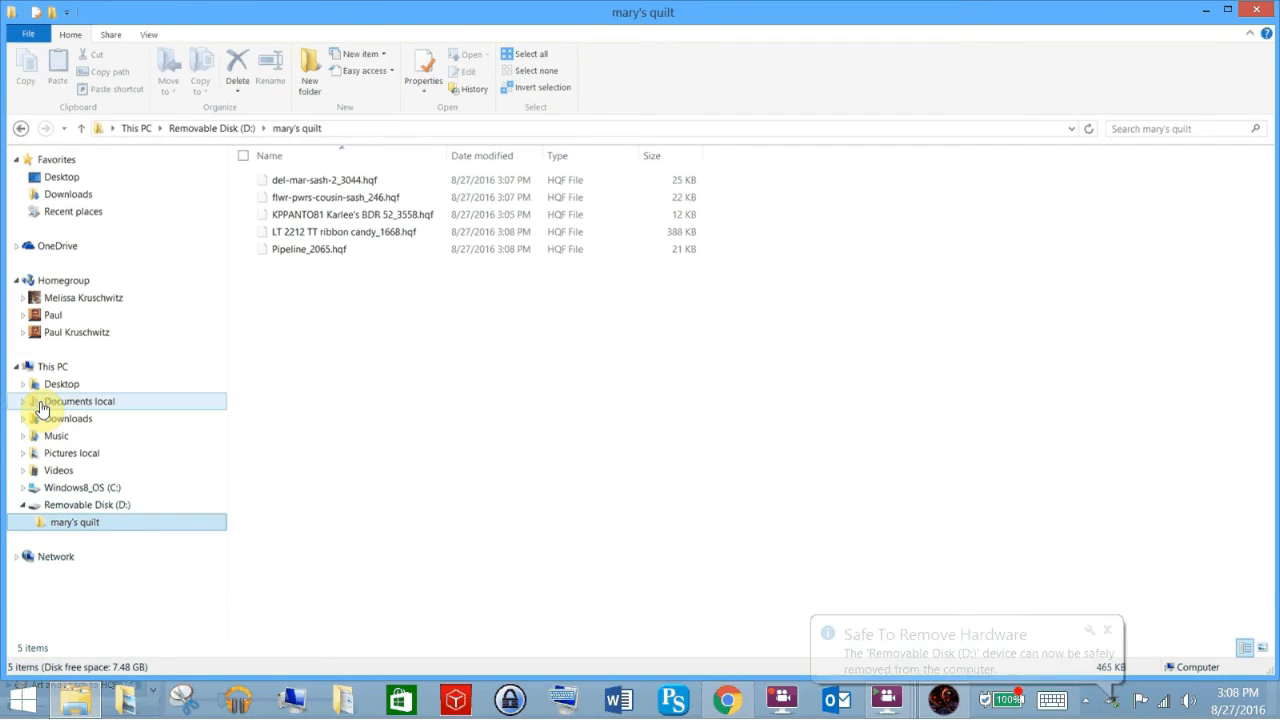